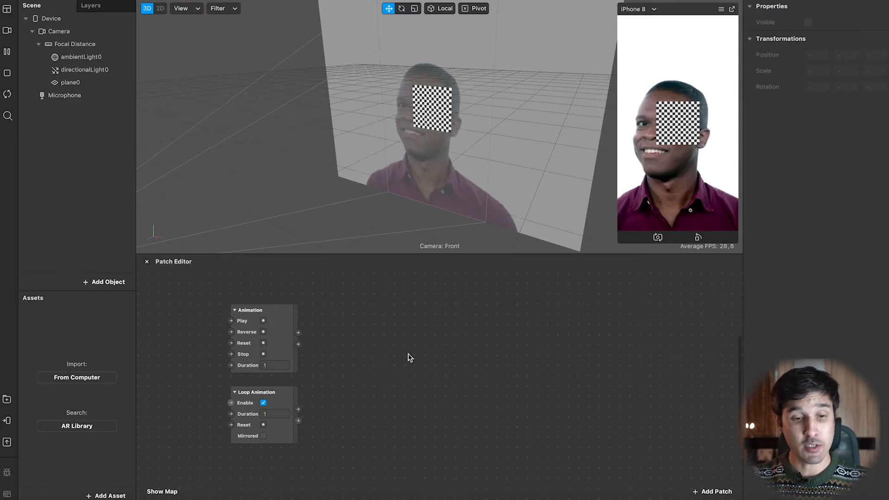
Step: Create a 3D Rotation patch for plane0 and place it beside the Loop Animation patch, leaving a gap between them
{"action": "left_click", "coordinate": [58, 85]}
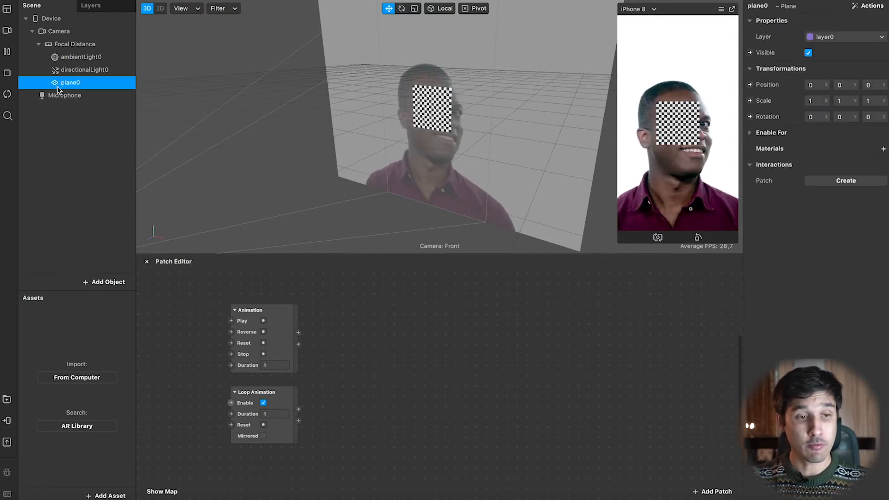
{"action": "left_click", "coordinate": [750, 116]}
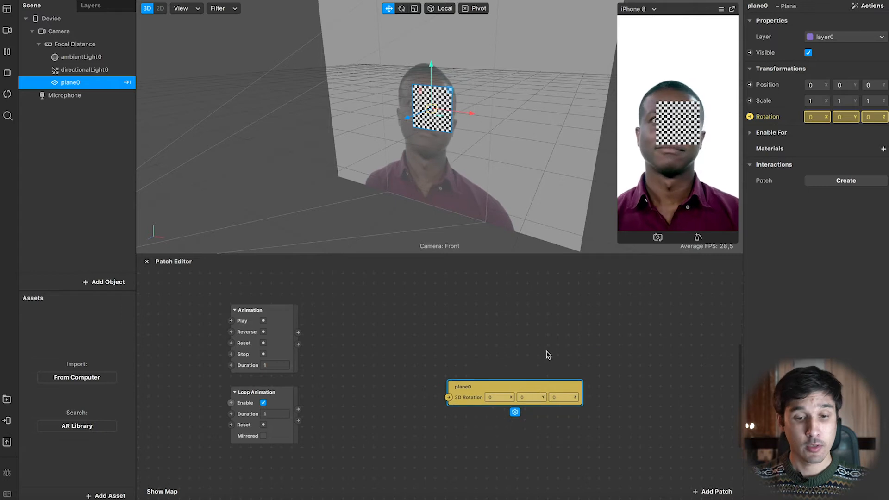
{"action": "left_click_drag", "start_coordinate": [484, 356], "coordinate": [473, 397]}
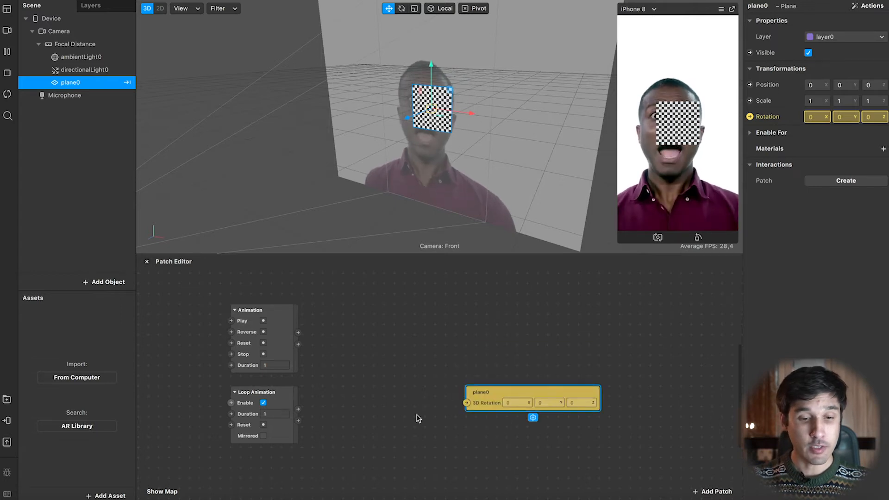
Step: Try connecting the Loop Animation's Progress output directly to plane0's 3D Rotation input, and delete that connection
{"action": "left_click_drag", "start_coordinate": [297, 409], "coordinate": [465, 406]}
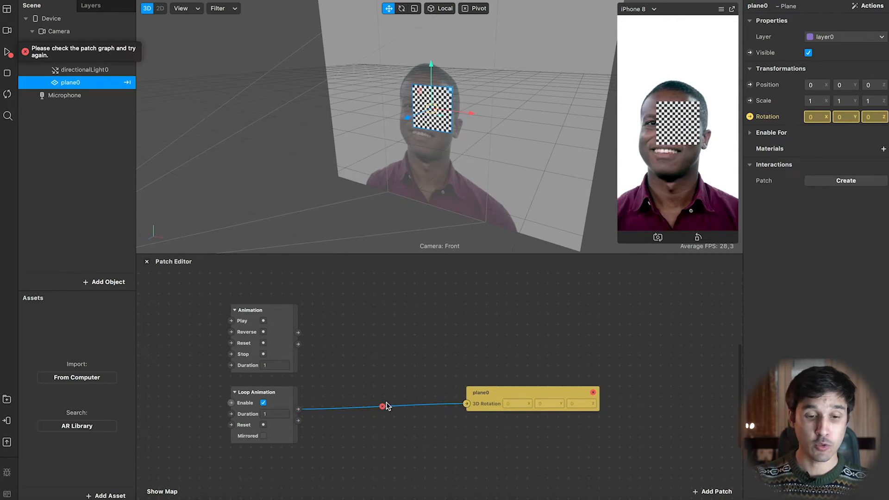
{"action": "mouse_move", "coordinate": [384, 407]}
{"action": "key", "text": "Delete"}
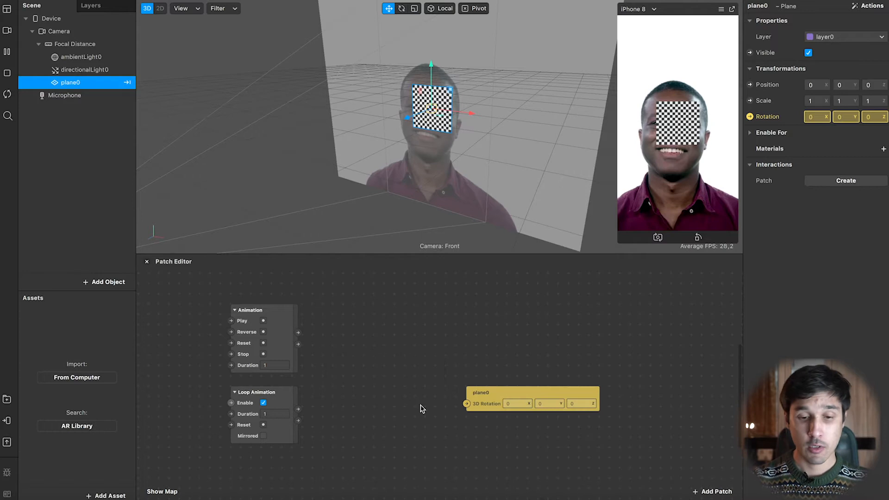
Step: Make room in front of the plane0 patch and add a Transition patch between it and Loop Animation
{"action": "left_click_drag", "start_coordinate": [501, 402], "coordinate": [593, 402]}
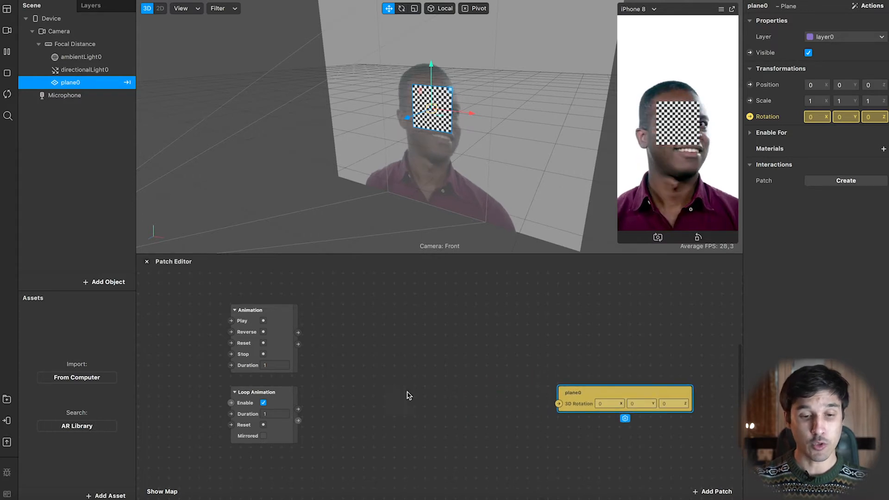
{"action": "double_click", "coordinate": [372, 395]}
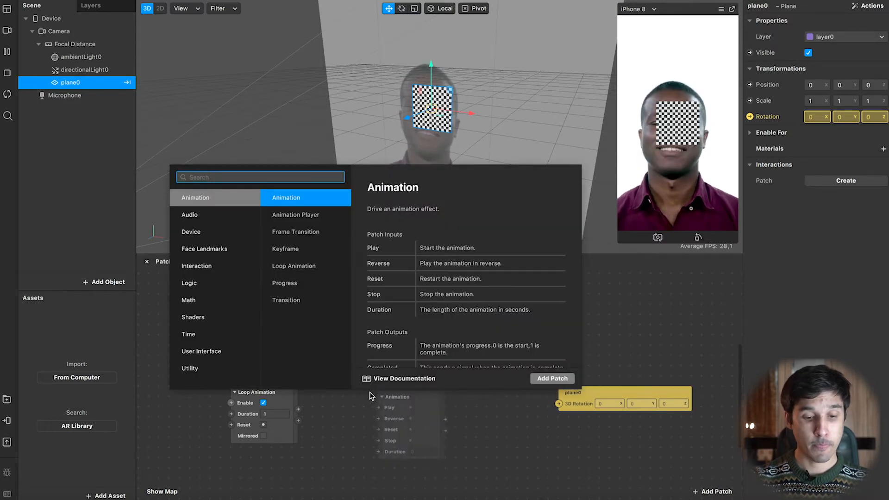
{"action": "type", "text": "tran"}
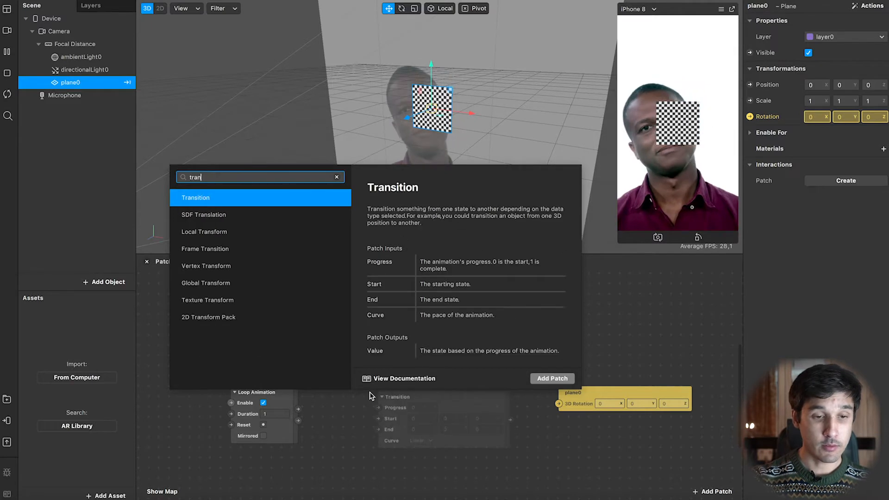
{"action": "left_click", "coordinate": [551, 377]}
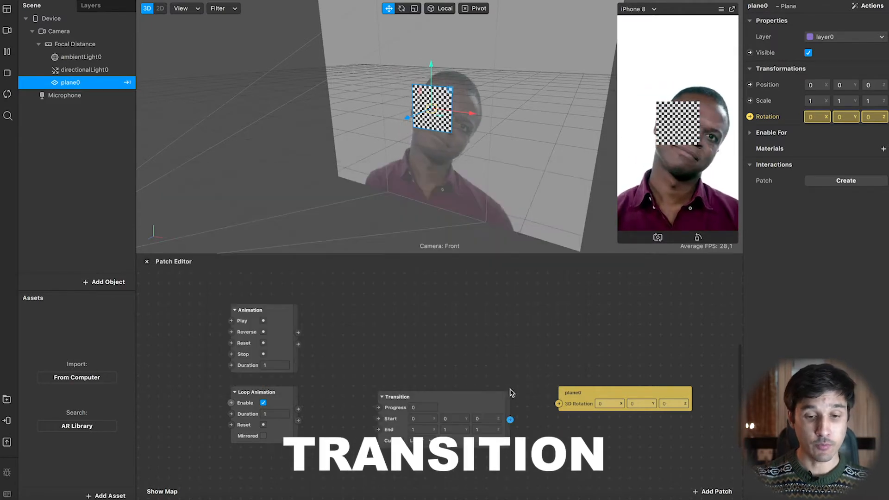
Step: Line up the patches, connecting Loop Animation's Progress to Transition's Progress and Transition's Value to plane0's 3D Rotation
{"action": "left_click_drag", "start_coordinate": [466, 397], "coordinate": [460, 390]}
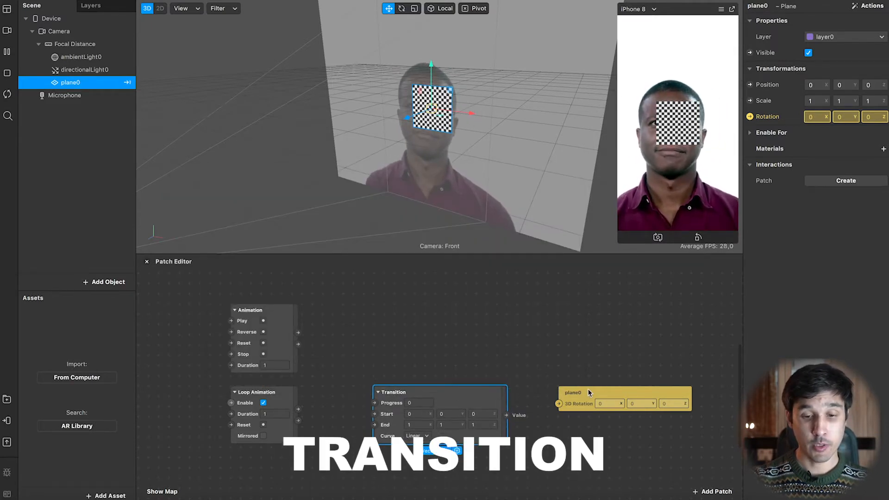
{"action": "left_click_drag", "start_coordinate": [587, 392], "coordinate": [597, 392]}
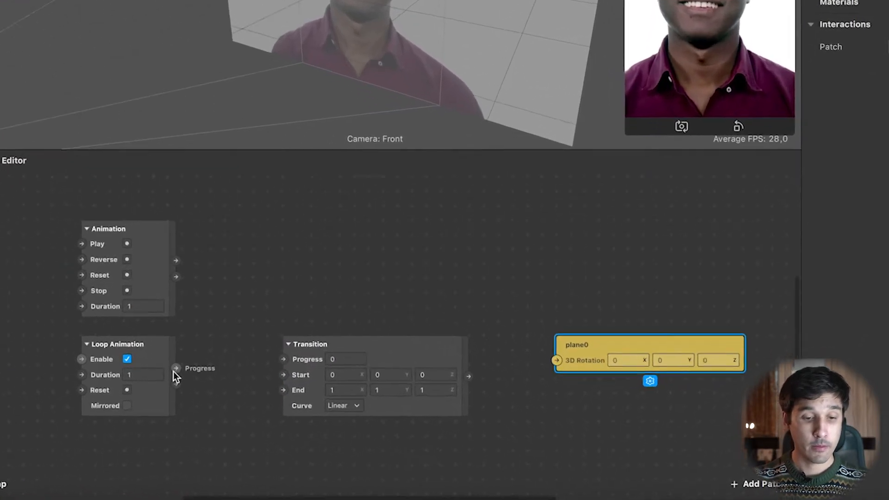
{"action": "left_click_drag", "start_coordinate": [298, 409], "coordinate": [374, 402]}
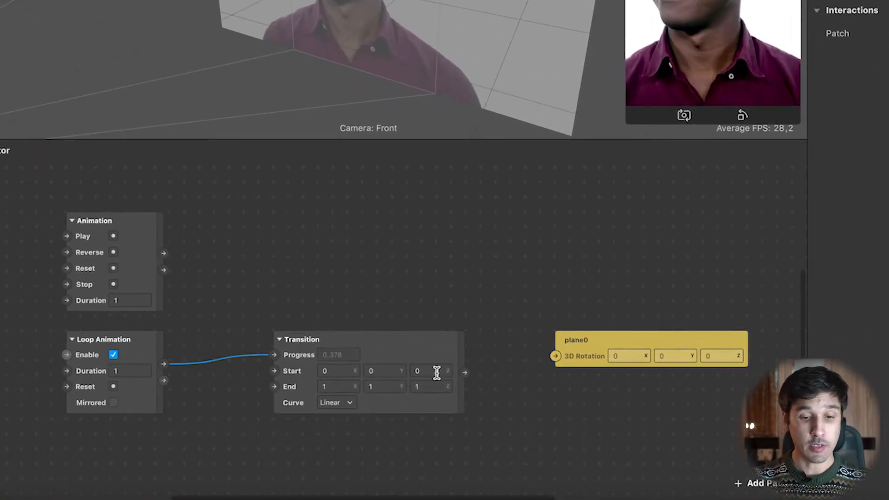
{"action": "left_click_drag", "start_coordinate": [465, 372], "coordinate": [556, 355]}
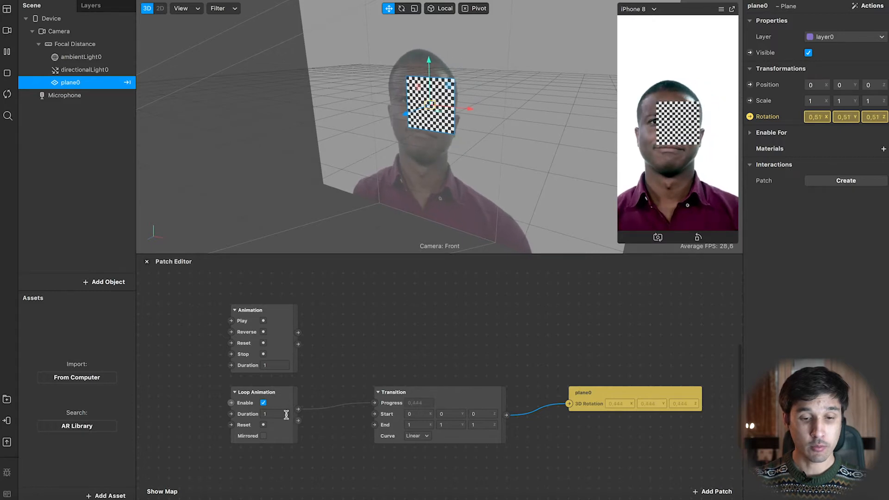
Step: Set the Transition's End values to 0 for X, 0 for Y and 360 for Z
{"action": "left_click", "coordinate": [415, 425]}
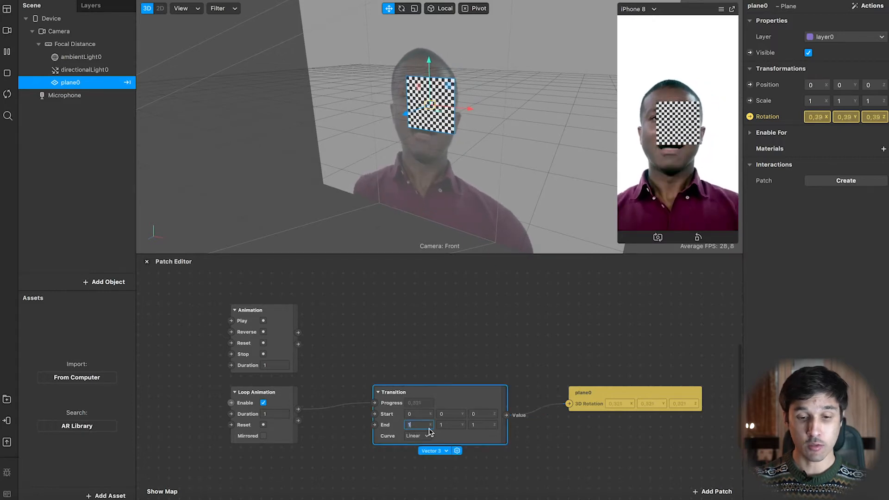
{"action": "type", "text": "0"}
{"action": "key", "text": "Return"}
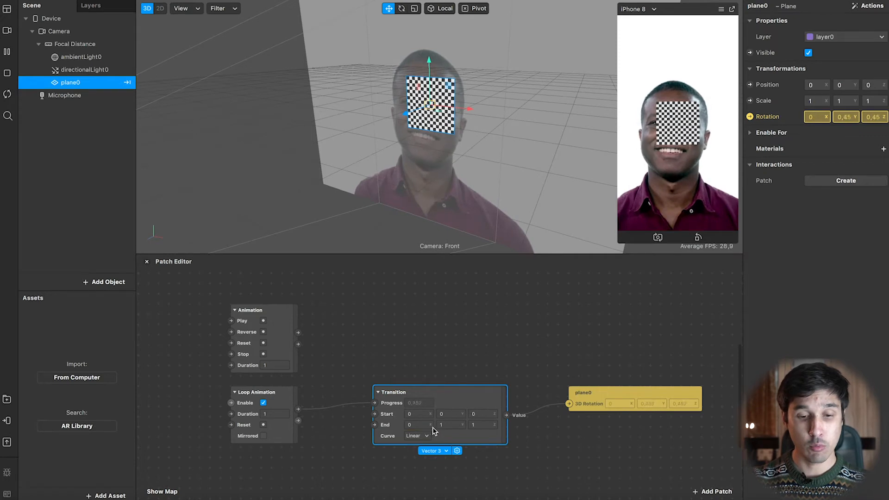
{"action": "left_click", "coordinate": [445, 425]}
{"action": "type", "text": "0"}
{"action": "key", "text": "Return"}
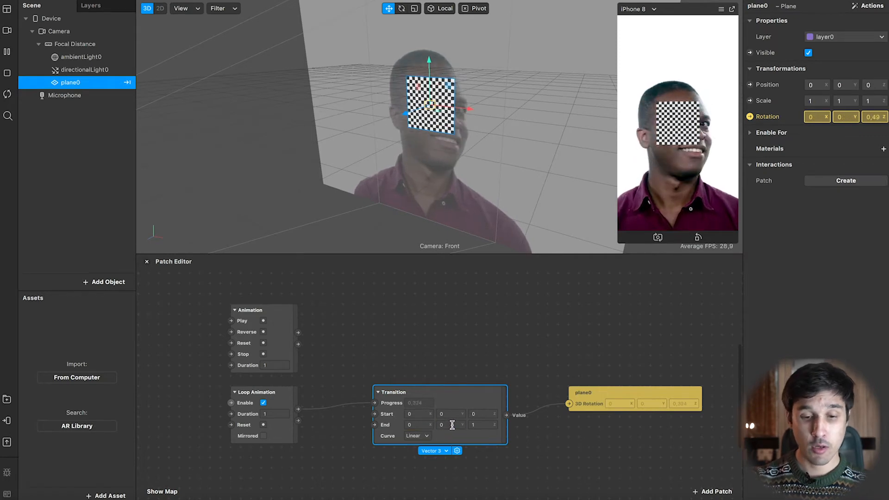
{"action": "left_click", "coordinate": [476, 425]}
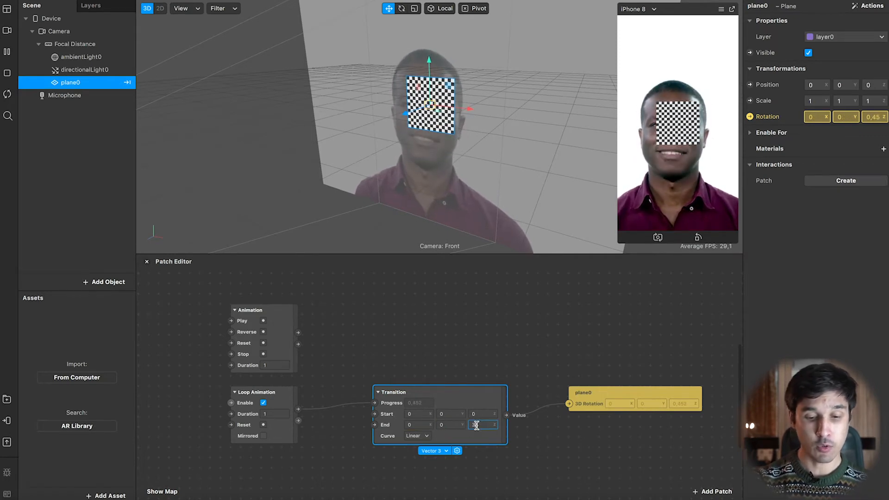
{"action": "type", "text": "360"}
{"action": "key", "text": "Return"}
{"action": "left_click", "coordinate": [501, 335]}
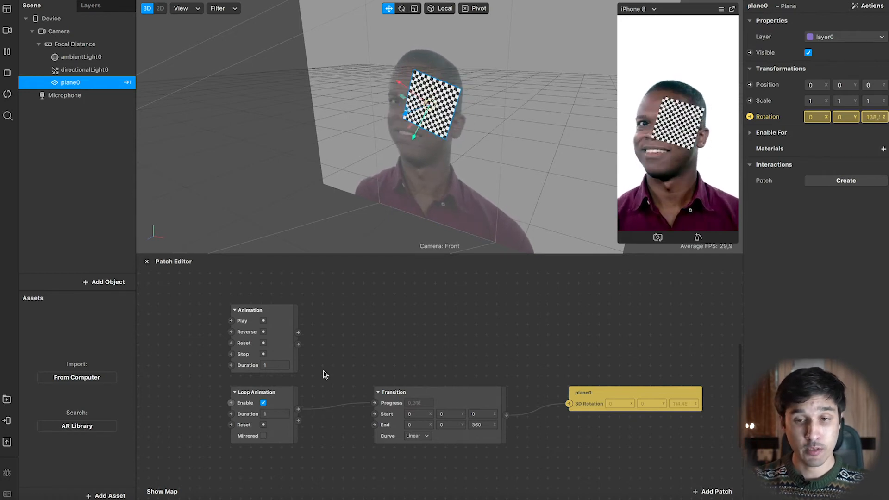
Step: Try Loop Animation durations of 4 and 2 to compare the plane's rotation speed
{"action": "left_click", "coordinate": [276, 414]}
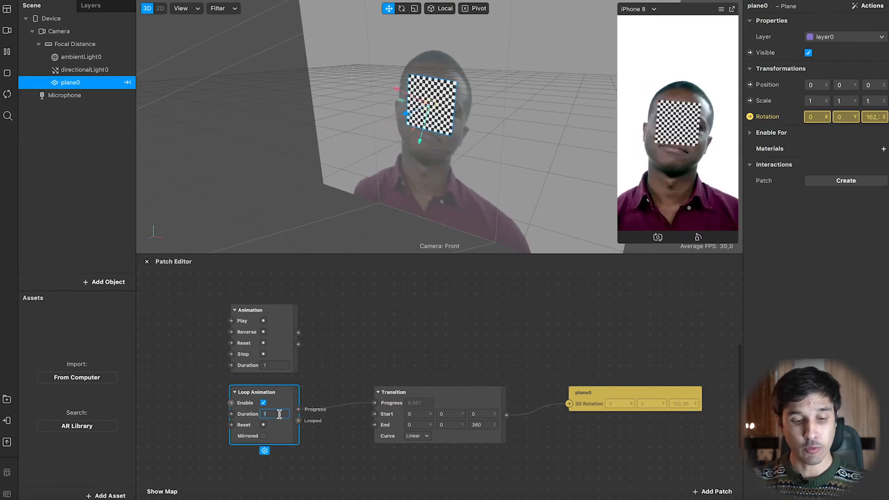
{"action": "type", "text": "4"}
{"action": "key", "text": "Return"}
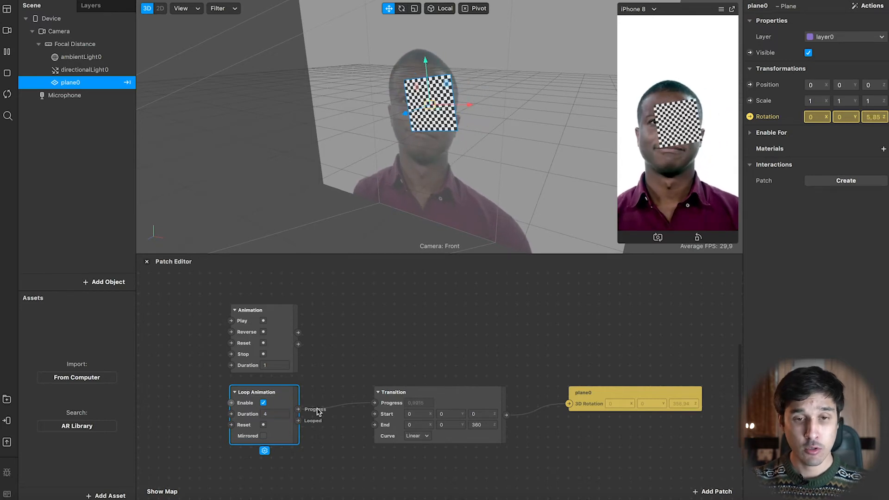
{"action": "left_click", "coordinate": [272, 415]}
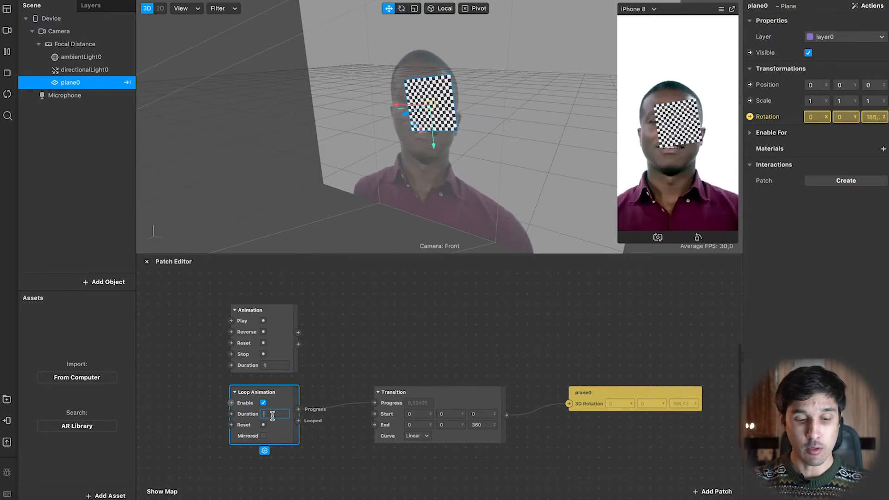
{"action": "type", "text": "2"}
{"action": "key", "text": "Return"}
{"action": "left_click", "coordinate": [357, 325]}
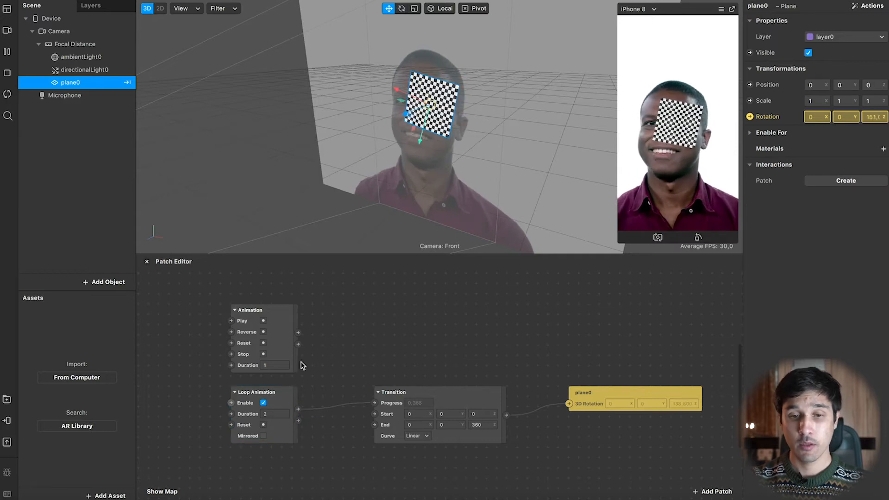
Step: Set the Loop Animation's duration to 3
{"action": "left_click", "coordinate": [269, 413]}
{"action": "key", "text": "Return"}
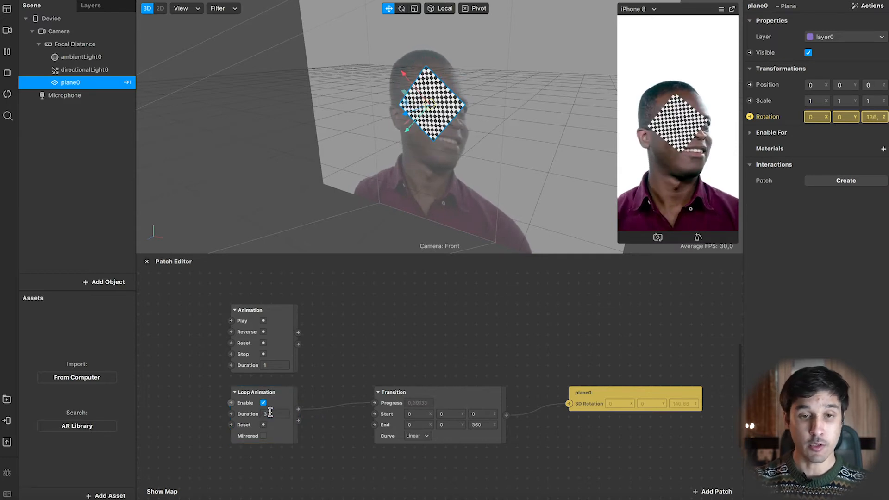
{"action": "left_click", "coordinate": [469, 186]}
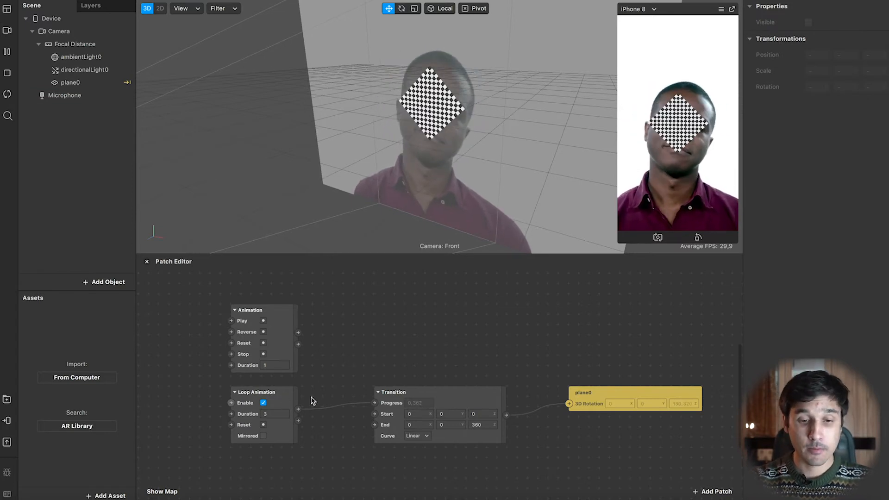
Step: Enable Mirrored on the Loop Animation patch, keeping its duration at 3
{"action": "left_click", "coordinate": [587, 398]}
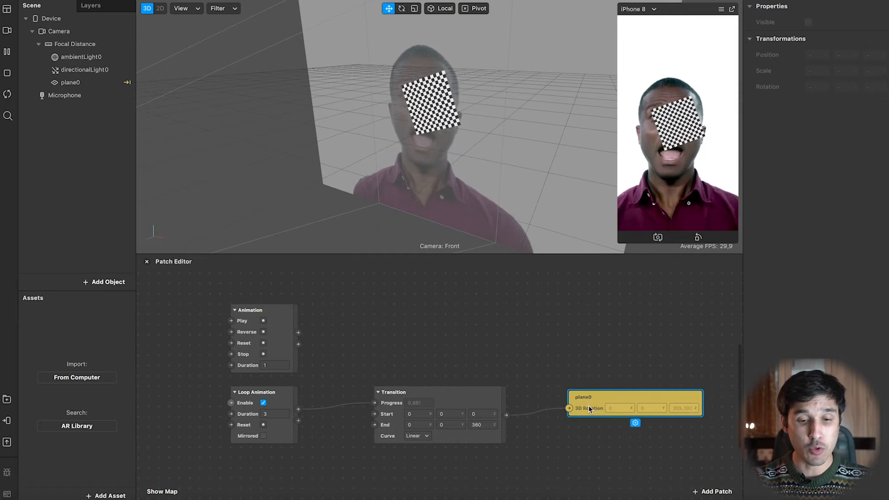
{"action": "left_click", "coordinate": [265, 439]}
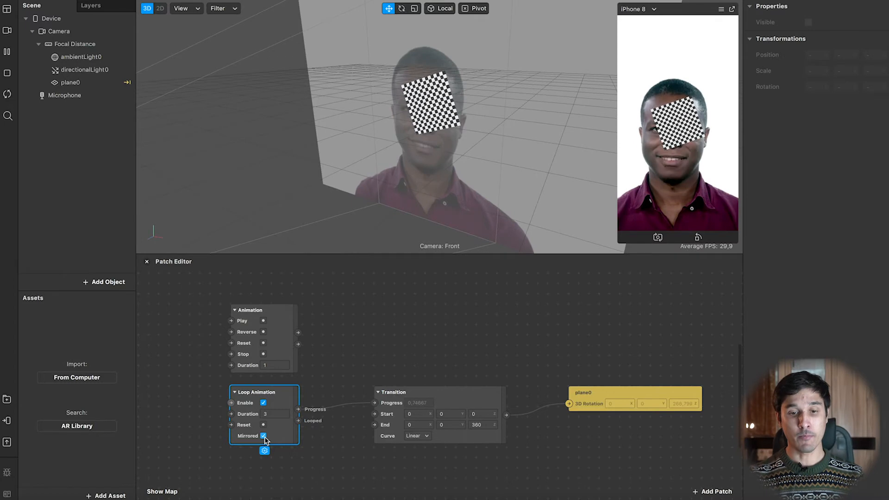
{"action": "left_click", "coordinate": [444, 397]}
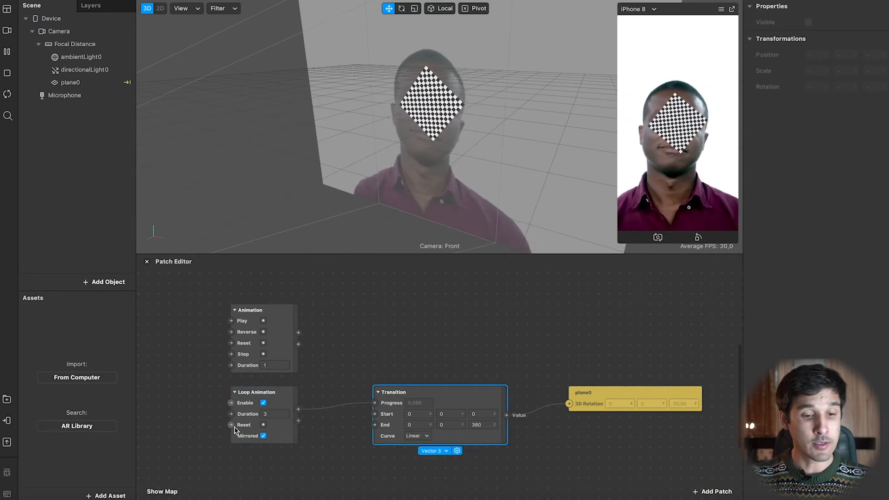
{"action": "left_click", "coordinate": [280, 406]}
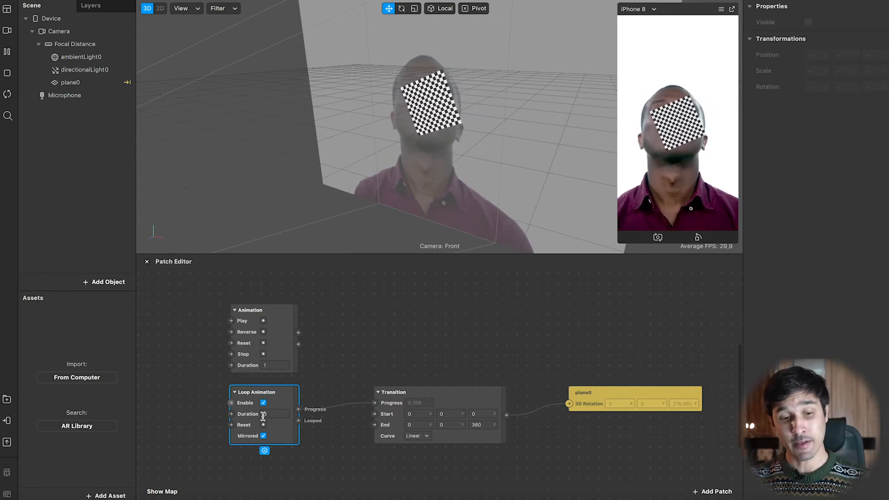
{"action": "type", "text": "3"}
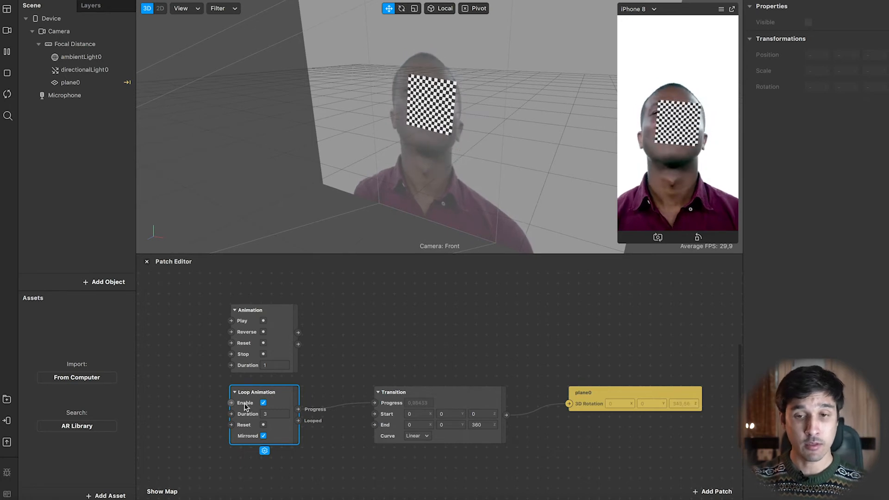
{"action": "left_click", "coordinate": [333, 336]}
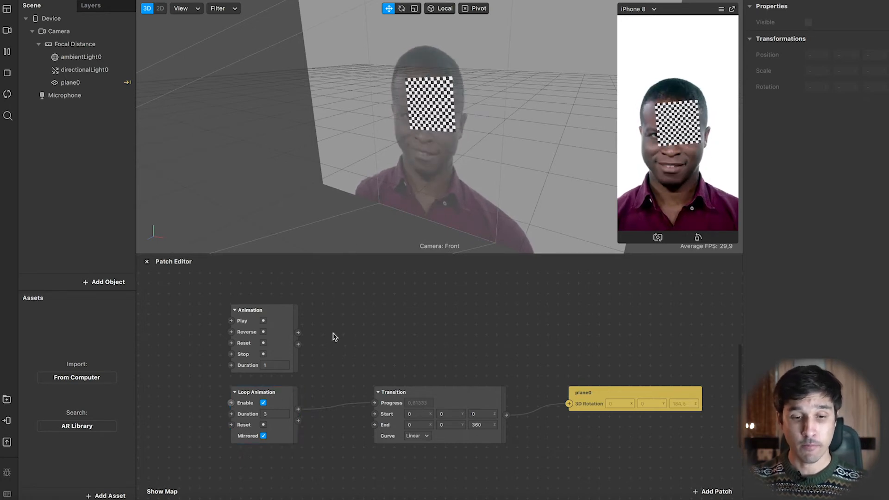
Step: Move the connected Loop Animation, Transition and plane0 patches together slightly farther below the Animation patch
{"action": "left_click", "coordinate": [284, 398]}
{"action": "left_click_drag", "start_coordinate": [271, 469], "coordinate": [601, 408]}
{"action": "scroll", "coordinate": [592, 402], "scroll_direction": "down", "scroll_amount": 2}
{"action": "left_click", "coordinate": [589, 400]}
{"action": "left_click_drag", "start_coordinate": [579, 373], "coordinate": [576, 383]}
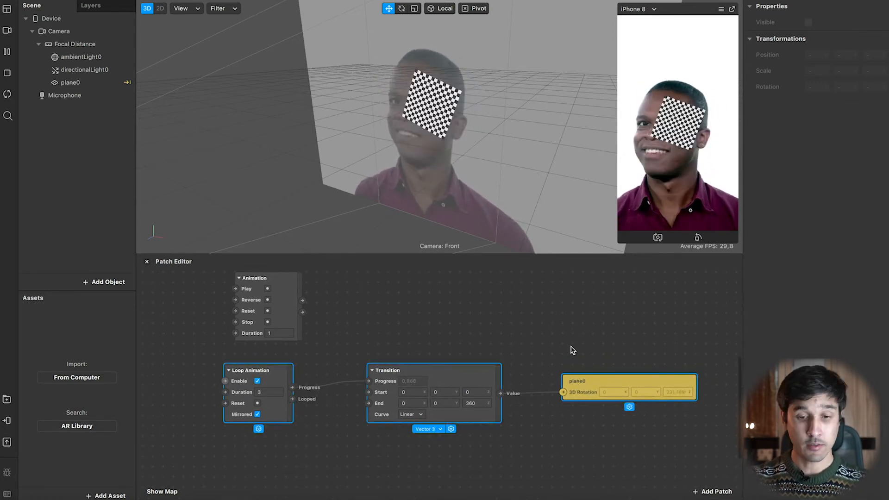
{"action": "left_click", "coordinate": [572, 350]}
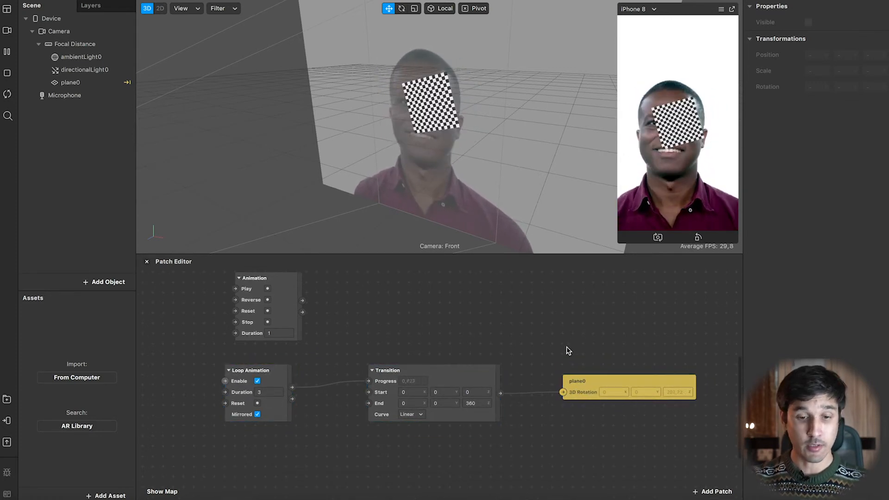
Step: Change the Transition's curve to Sinusoidal In
{"action": "left_click", "coordinate": [459, 374]}
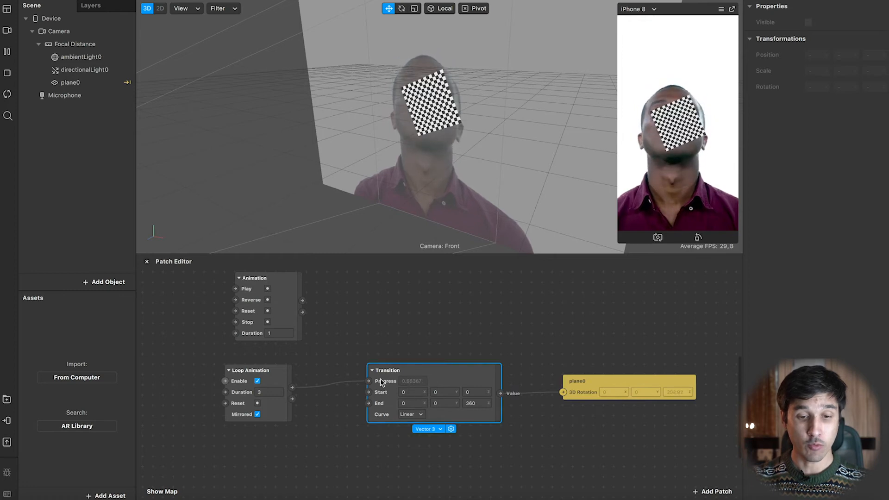
{"action": "left_click", "coordinate": [416, 414]}
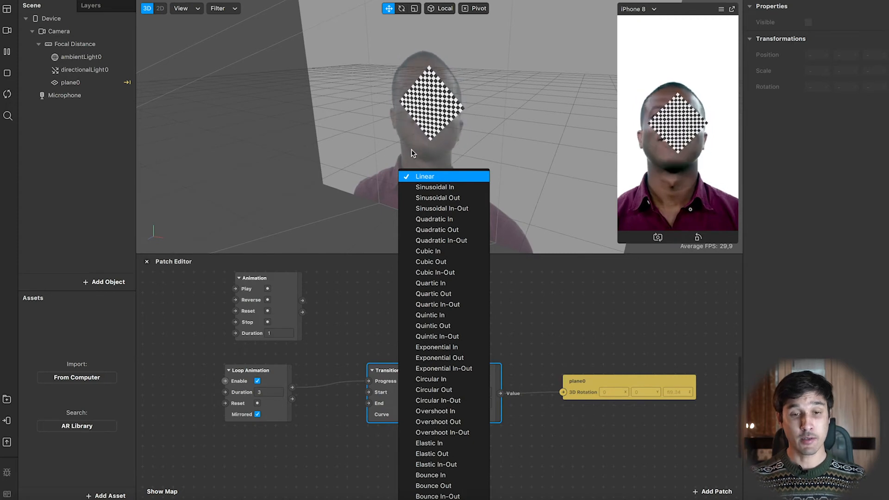
{"action": "left_click", "coordinate": [444, 187]}
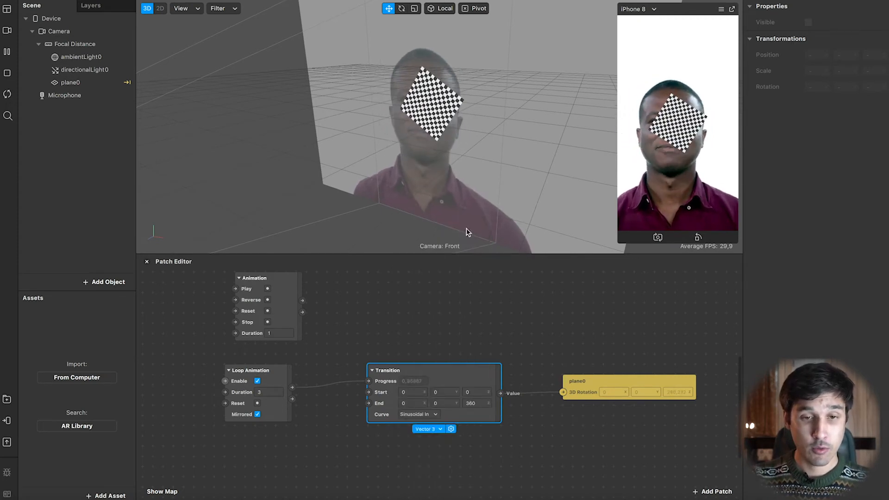
Step: Turn off Mirrored on the Loop Animation patch
{"action": "left_click", "coordinate": [423, 415]}
{"action": "left_click", "coordinate": [524, 333]}
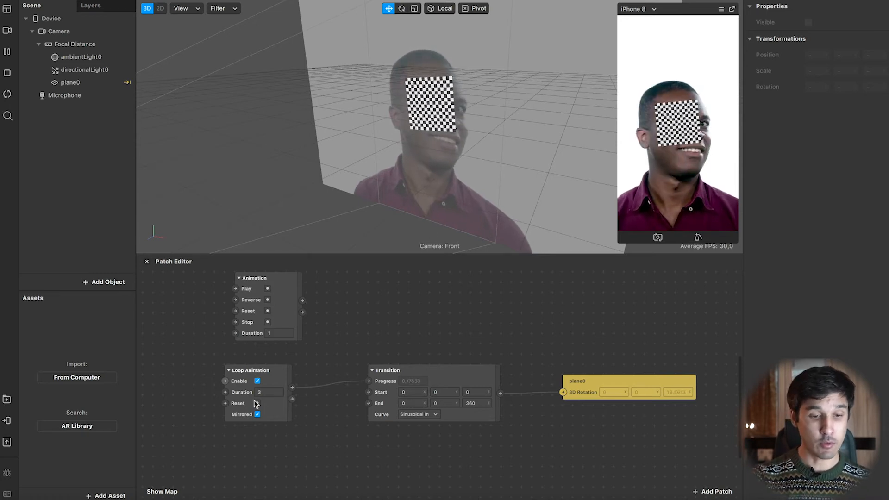
{"action": "left_click", "coordinate": [257, 414]}
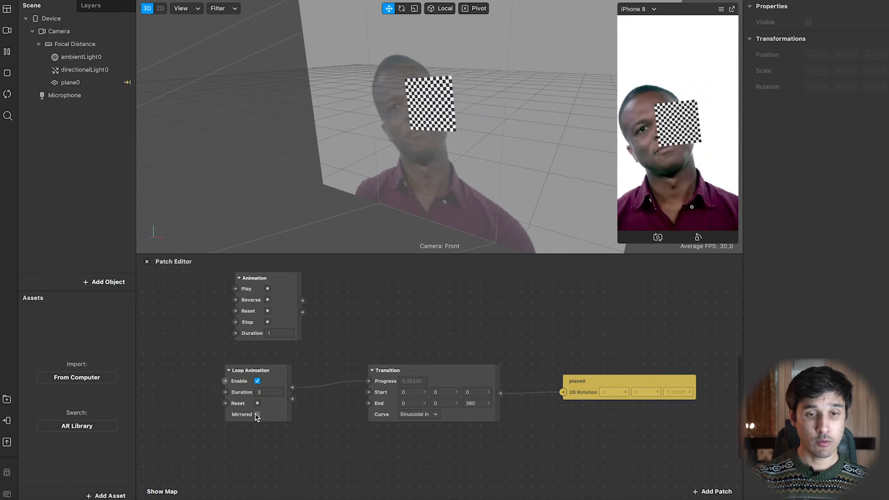
Step: Try the Quadratic In and Quartic Out curves on the Transition patch
{"action": "left_click", "coordinate": [418, 414]}
{"action": "left_click", "coordinate": [460, 216]}
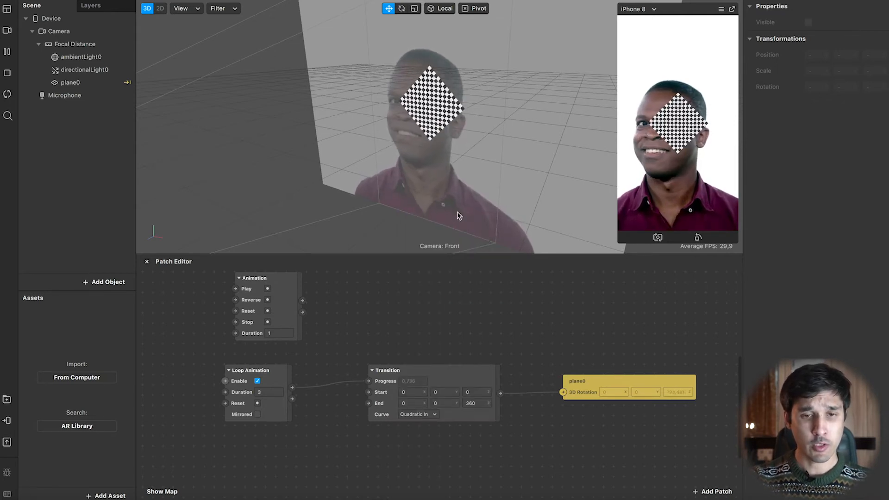
{"action": "left_click", "coordinate": [425, 415]}
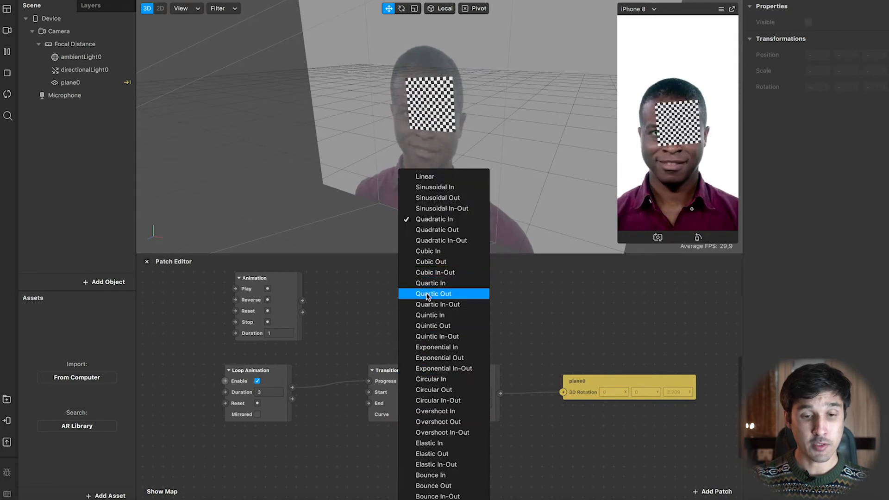
{"action": "left_click", "coordinate": [427, 293]}
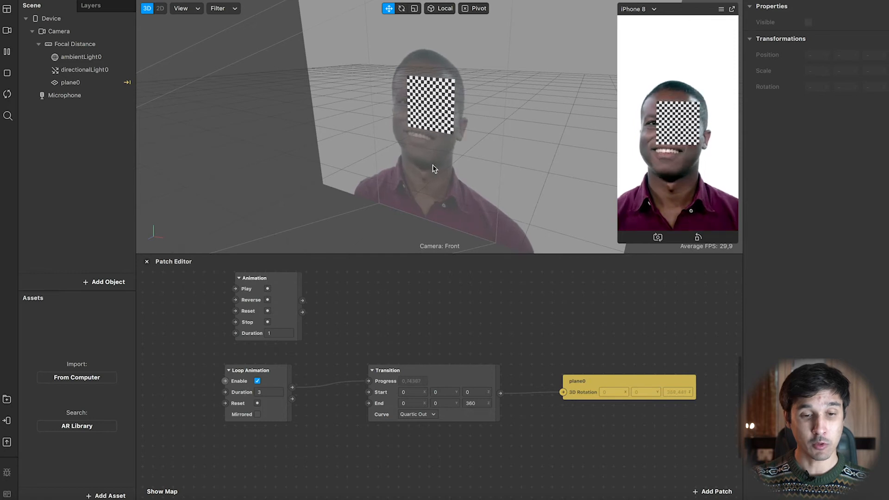
Step: Set the Transition patch's curve to Linear
{"action": "left_click", "coordinate": [421, 414]}
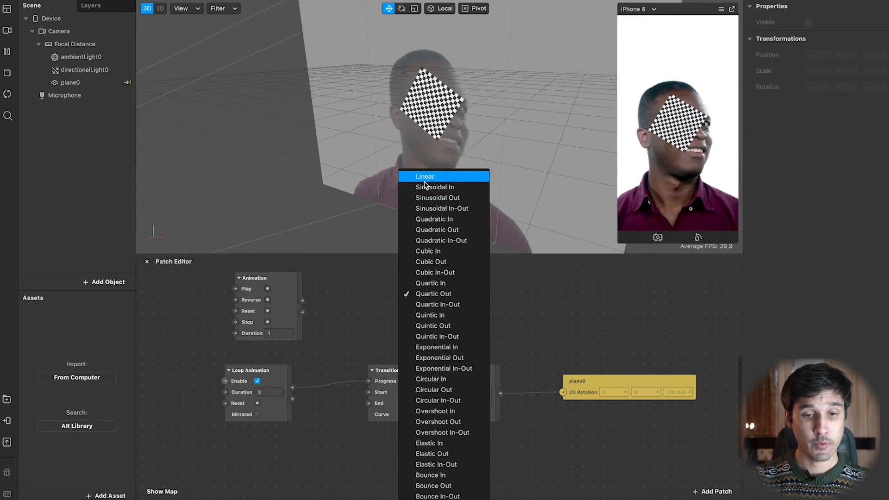
{"action": "left_click", "coordinate": [415, 176]}
{"action": "scroll", "coordinate": [516, 363], "scroll_direction": "right", "scroll_amount": 3}
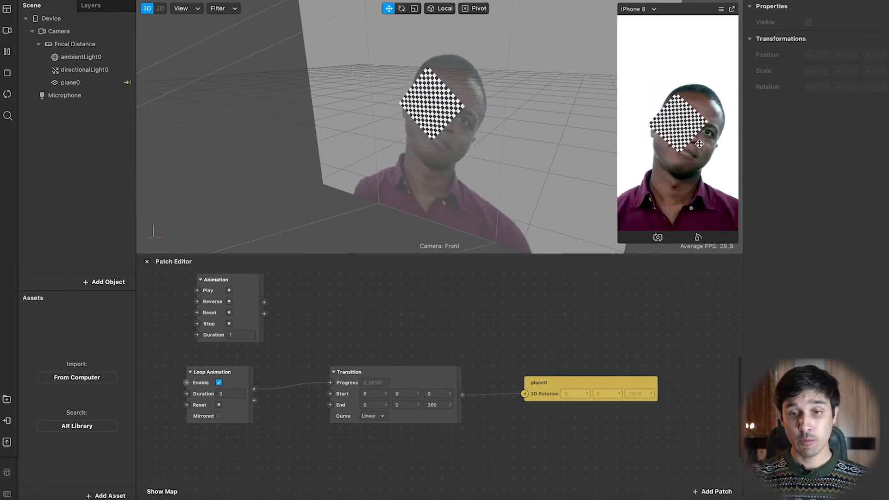
Step: Create a 3D Position patch for plane0 and place it just above the plane0 3D Rotation patch
{"action": "left_click", "coordinate": [72, 83]}
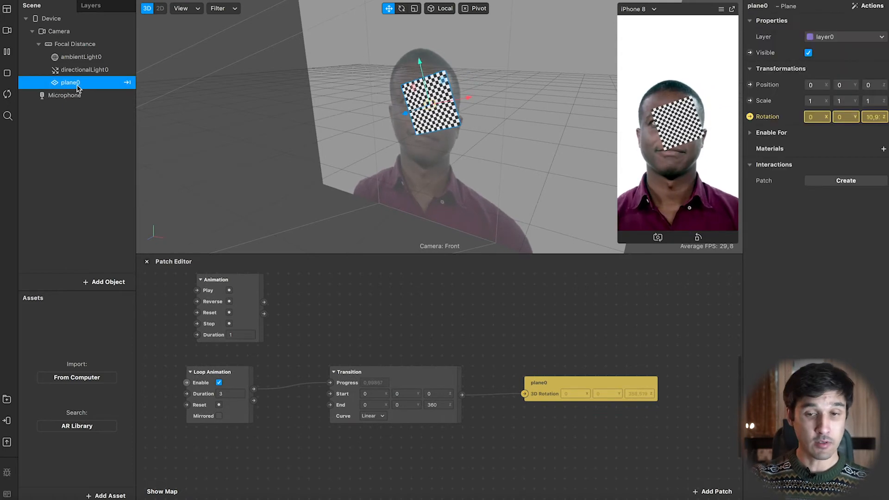
{"action": "left_click", "coordinate": [750, 85]}
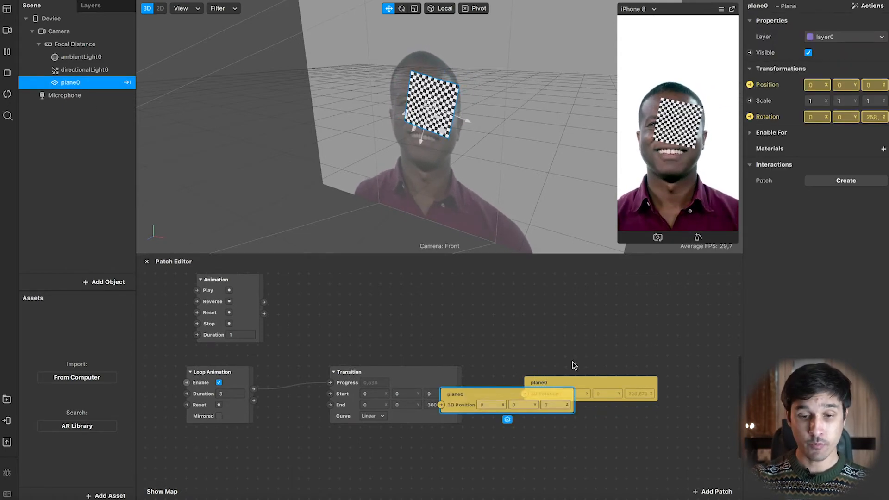
{"action": "left_click_drag", "start_coordinate": [611, 341], "coordinate": [613, 338]}
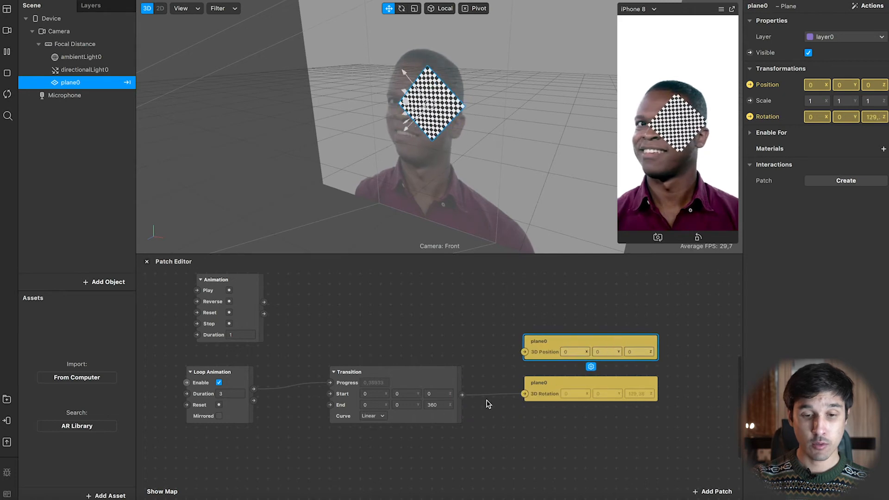
Step: Try connecting the rotation Transition's value to plane0's 3D Position, and remove that connection
{"action": "left_click_drag", "start_coordinate": [461, 395], "coordinate": [524, 352]}
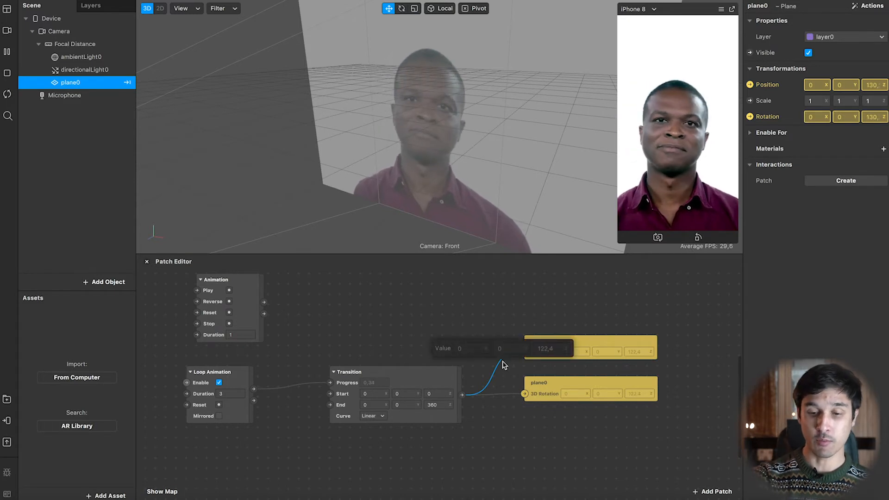
{"action": "key", "text": "Delete"}
Step: Add a second Transition patch above the first and connect it between the Loop Animation's progress output and plane0's 3D Position
{"action": "double_click", "coordinate": [371, 350]}
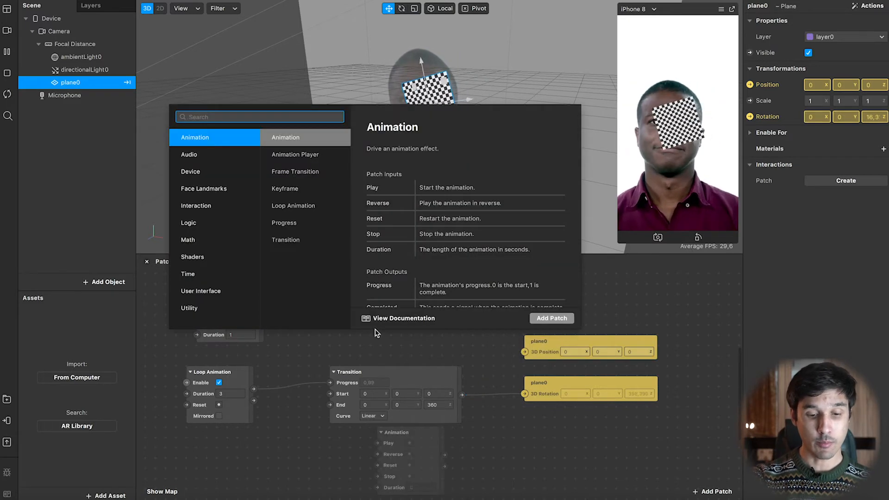
{"action": "type", "text": "trans"}
{"action": "key", "text": "Return"}
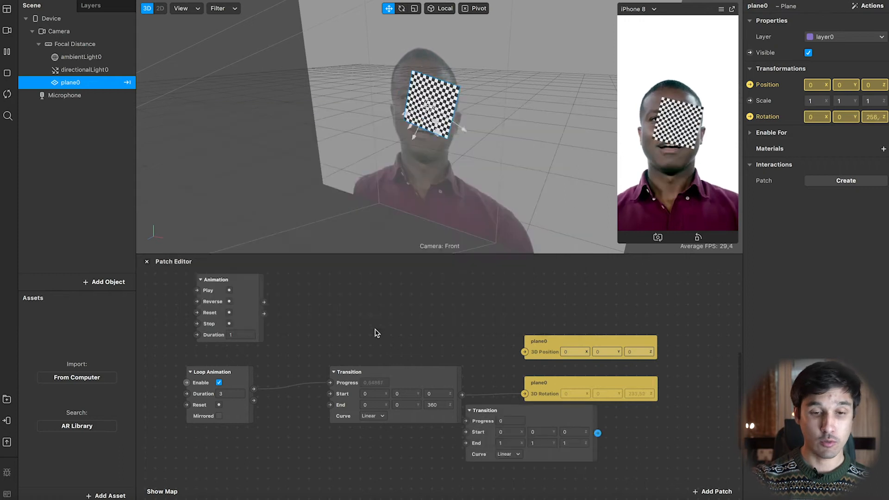
{"action": "left_click_drag", "start_coordinate": [526, 416], "coordinate": [400, 306]}
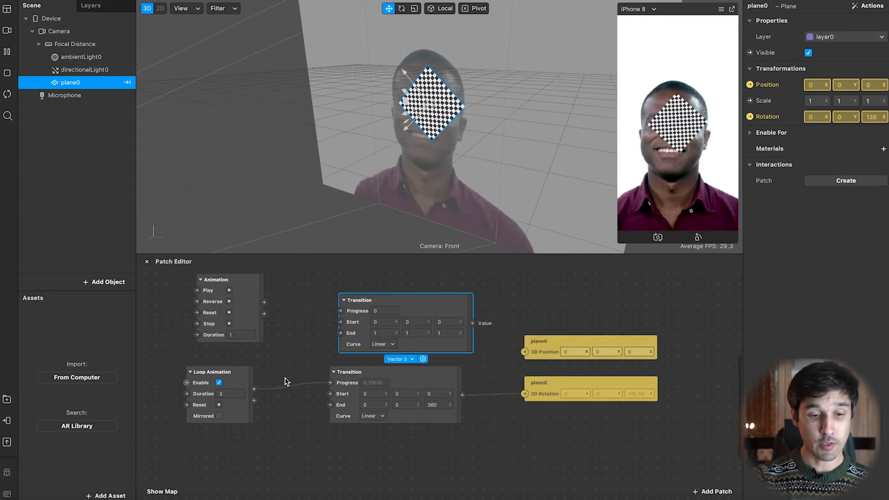
{"action": "left_click_drag", "start_coordinate": [254, 388], "coordinate": [340, 311]}
{"action": "left_click_drag", "start_coordinate": [472, 323], "coordinate": [525, 352]}
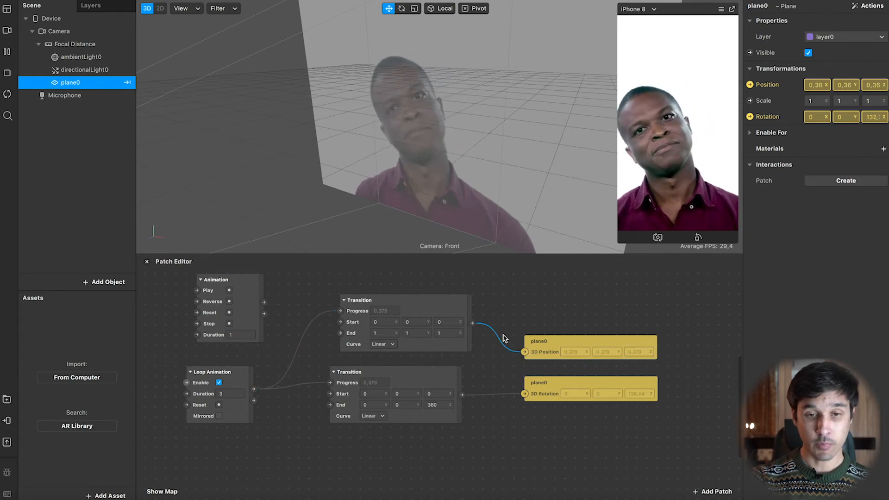
Step: Set the End X and Z values of the position Transition to 0
{"action": "left_click", "coordinate": [383, 336]}
{"action": "type", "text": "0"}
{"action": "key", "text": "Return"}
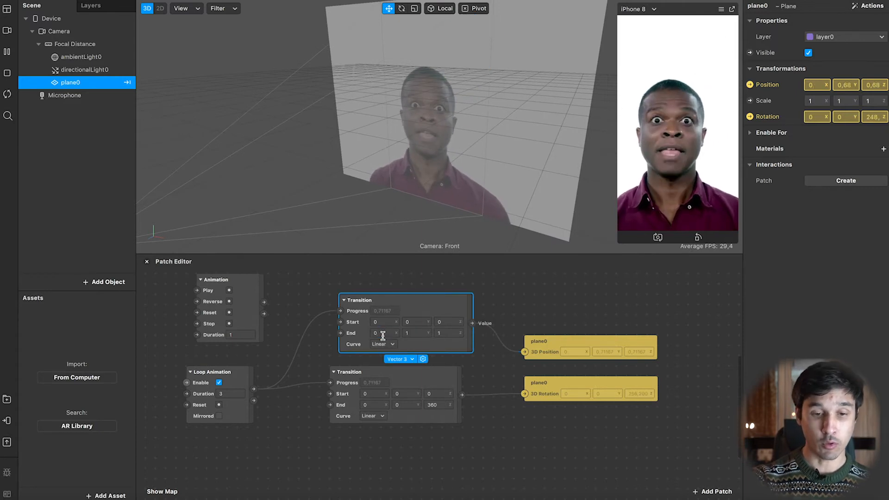
{"action": "left_click", "coordinate": [442, 333]}
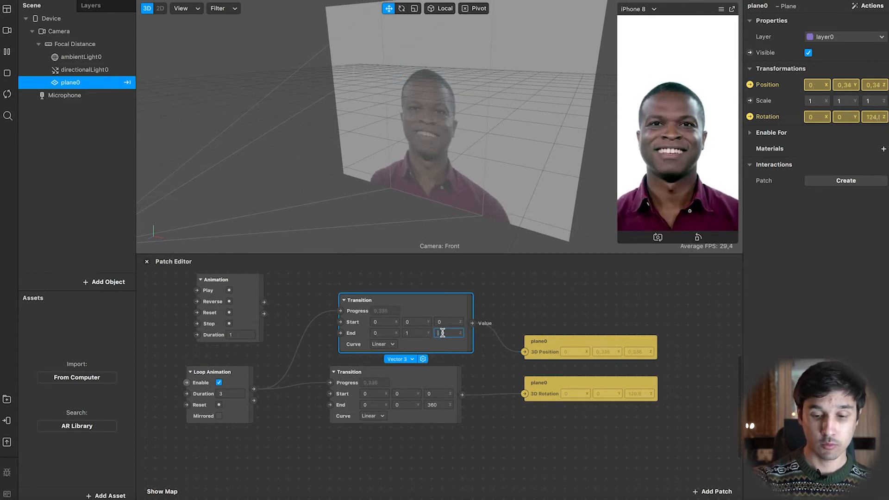
{"action": "type", "text": "0"}
{"action": "key", "text": "Return"}
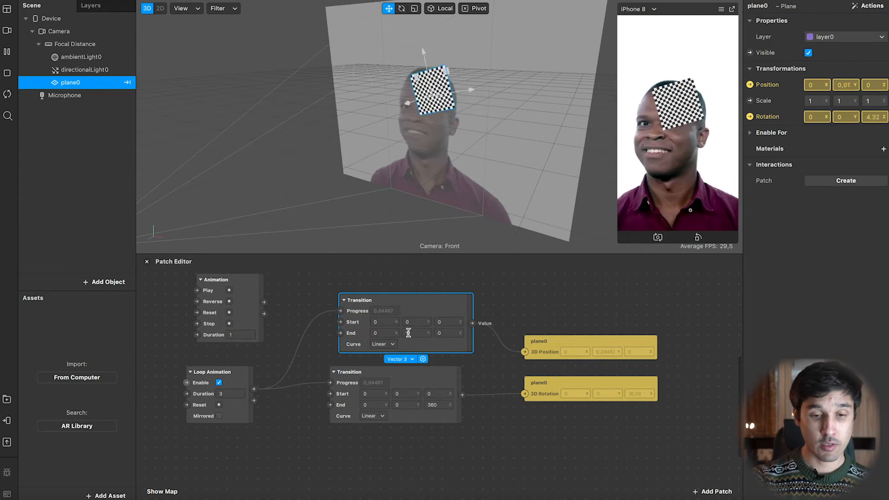
Step: Try End Y values of 0,1 and 0,5 on the position Transition
{"action": "left_click", "coordinate": [416, 333]}
{"action": "type", "text": "0,1"}
{"action": "key", "text": "Return"}
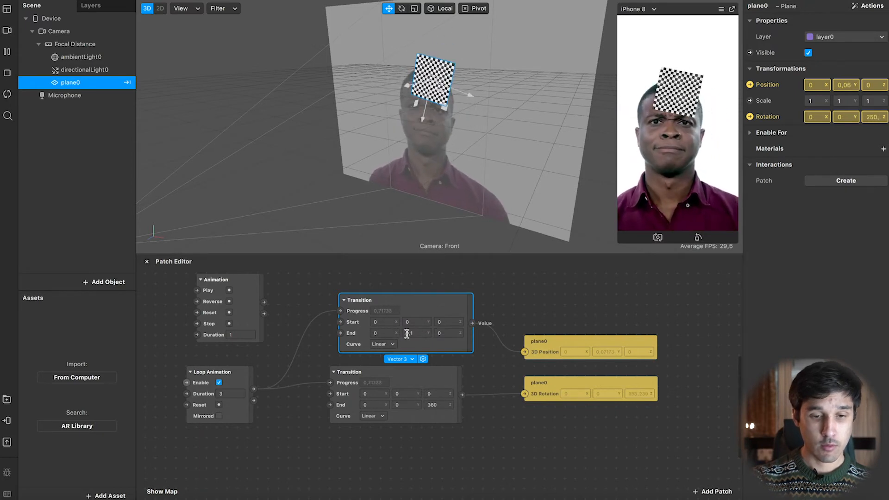
{"action": "left_click", "coordinate": [410, 333]}
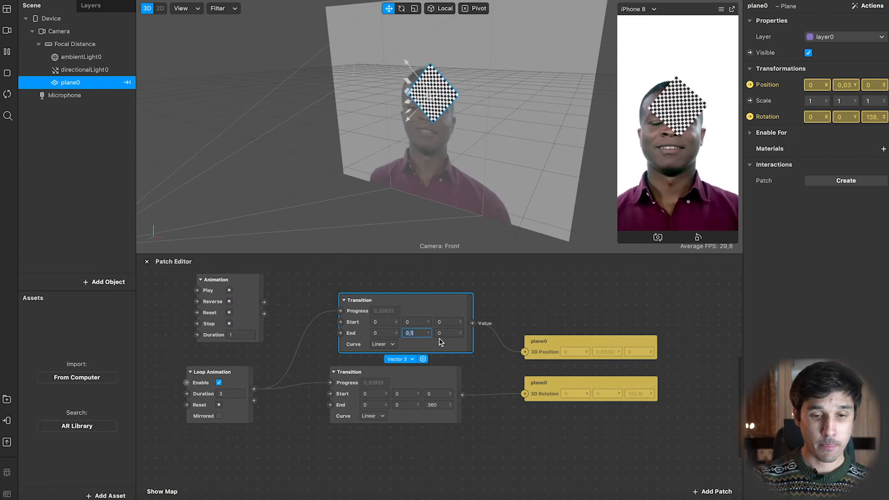
{"action": "key", "text": "BackSpace"}
{"action": "type", "text": "5"}
{"action": "key", "text": "Return"}
Step: Set the position Transition's End Y value to 0,3
{"action": "left_click", "coordinate": [417, 333]}
{"action": "key", "text": "BackSpace"}
{"action": "type", "text": "3"}
{"action": "key", "text": "Return"}
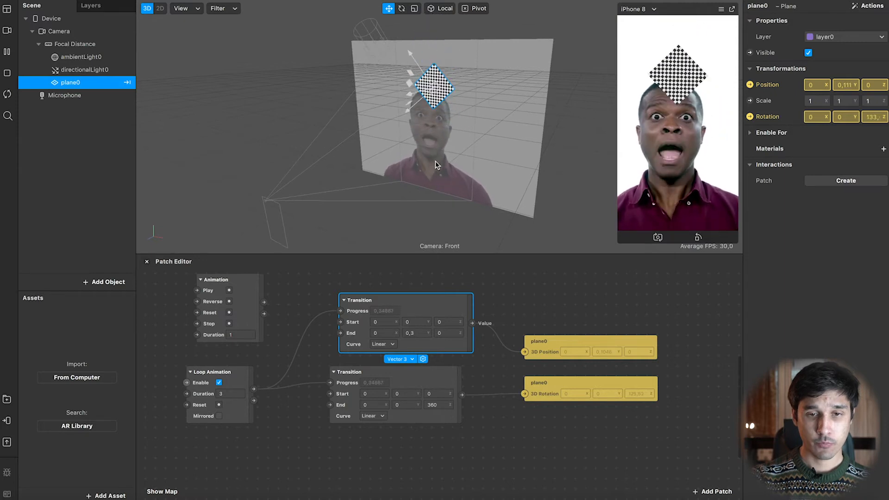
Step: Enable Mirrored on the Loop Animation patch and clear the patch selection
{"action": "left_click", "coordinate": [219, 415]}
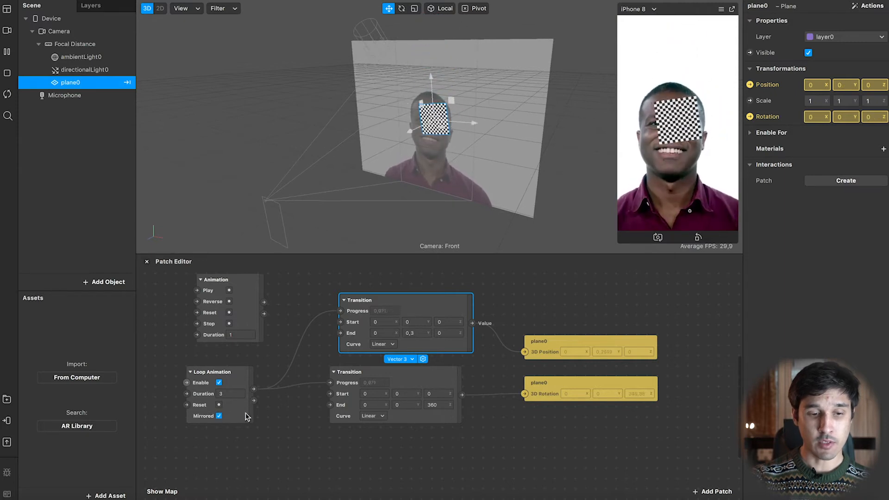
{"action": "left_click", "coordinate": [581, 295]}
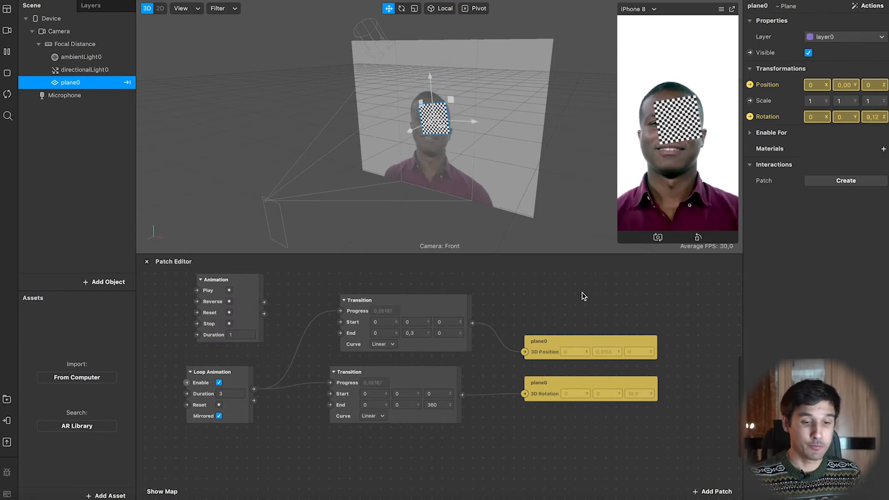
Step: Move the Animation patch so it lines up directly above the Loop Animation patch
{"action": "scroll", "coordinate": [235, 289], "scroll_direction": "up", "scroll_amount": 3}
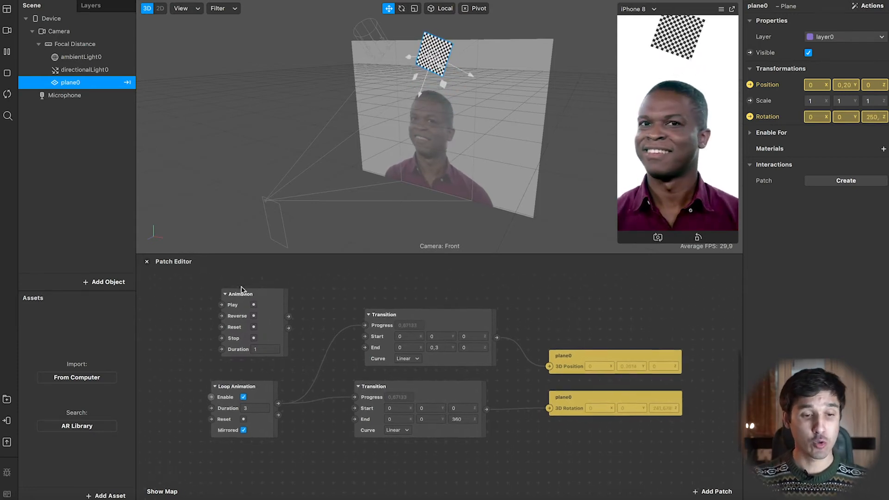
{"action": "left_click", "coordinate": [247, 293]}
{"action": "left_click_drag", "start_coordinate": [248, 293], "coordinate": [247, 296]}
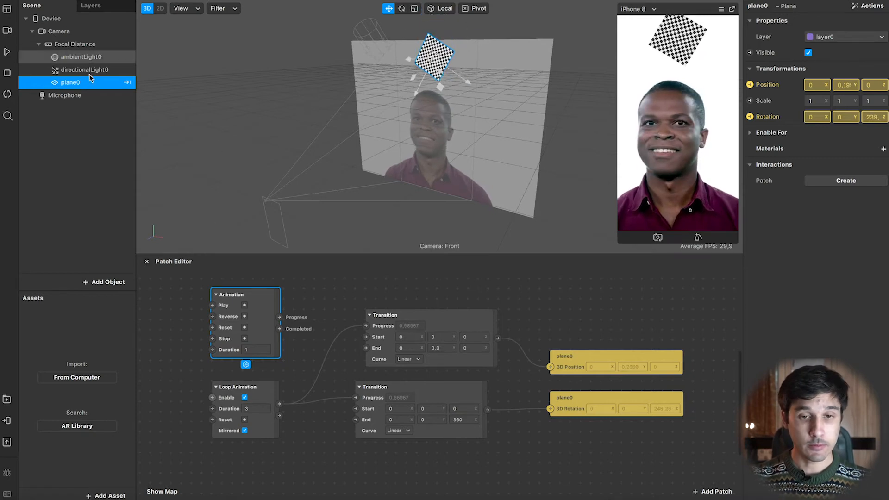
Step: Connect the Animation patch's Progress output to the rotation Transition's Progress input, replacing the Loop Animation connection
{"action": "scroll", "coordinate": [368, 319], "scroll_direction": "left", "scroll_amount": 3}
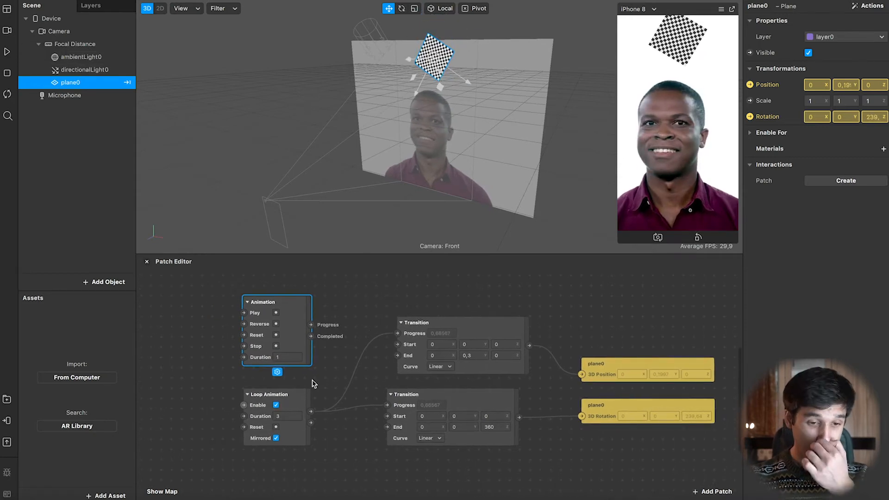
{"action": "left_click_drag", "start_coordinate": [310, 326], "coordinate": [356, 339]}
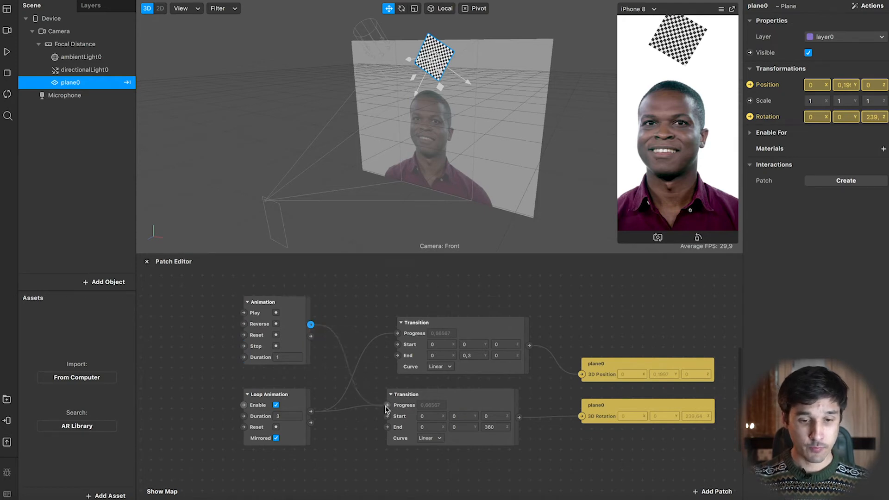
{"action": "left_click_drag", "start_coordinate": [385, 408], "coordinate": [387, 405]}
Step: Delete the position Transition patch and the plane0 3D Position patch
{"action": "left_click", "coordinate": [486, 328]}
{"action": "key", "text": "BackSpace"}
{"action": "left_click", "coordinate": [615, 367]}
{"action": "key", "text": "BackSpace"}
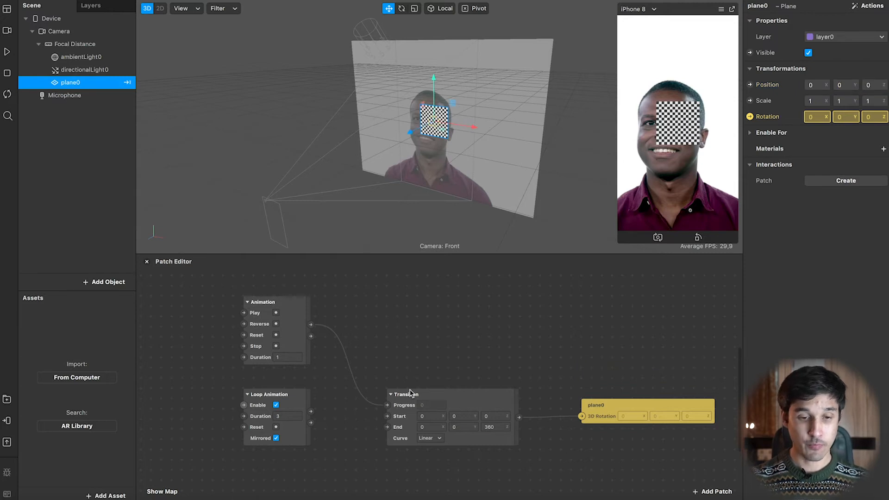
Step: Resume playback of the paused preview video
{"action": "scroll", "coordinate": [337, 405], "scroll_direction": "up", "scroll_amount": 2}
{"action": "scroll", "coordinate": [298, 355], "scroll_direction": "up", "scroll_amount": 1}
{"action": "left_click", "coordinate": [7, 51]}
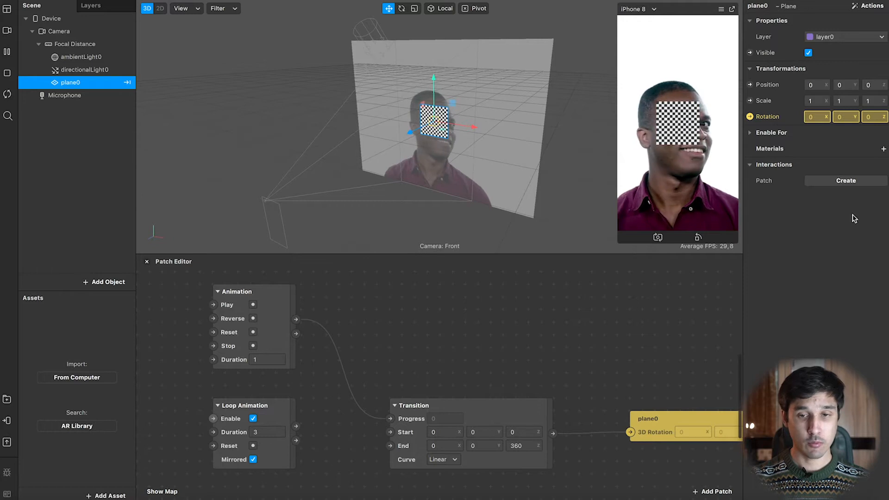
Step: Add a Screen Tap patch before the Animation patch and connect its Gesture State output to the Animation's Play input
{"action": "scroll", "coordinate": [391, 363], "scroll_direction": "left", "scroll_amount": 3}
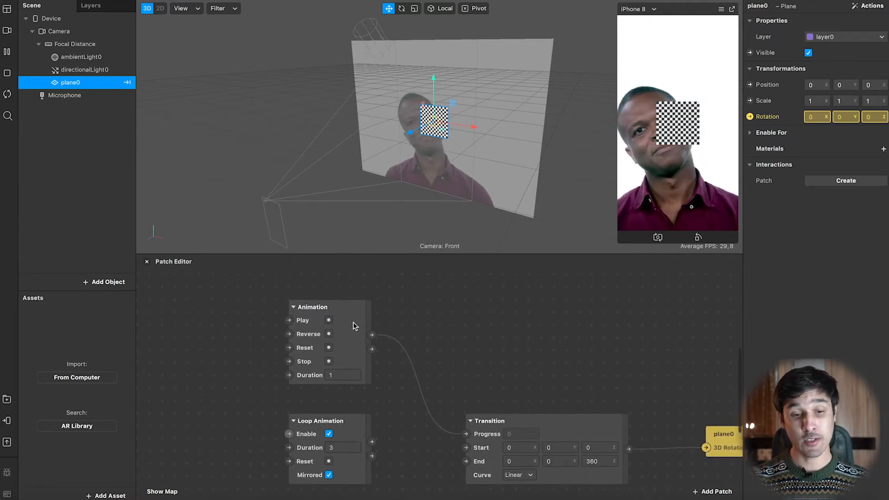
{"action": "scroll", "coordinate": [384, 349], "scroll_direction": "down", "scroll_amount": 3, "text": "ctrl"}
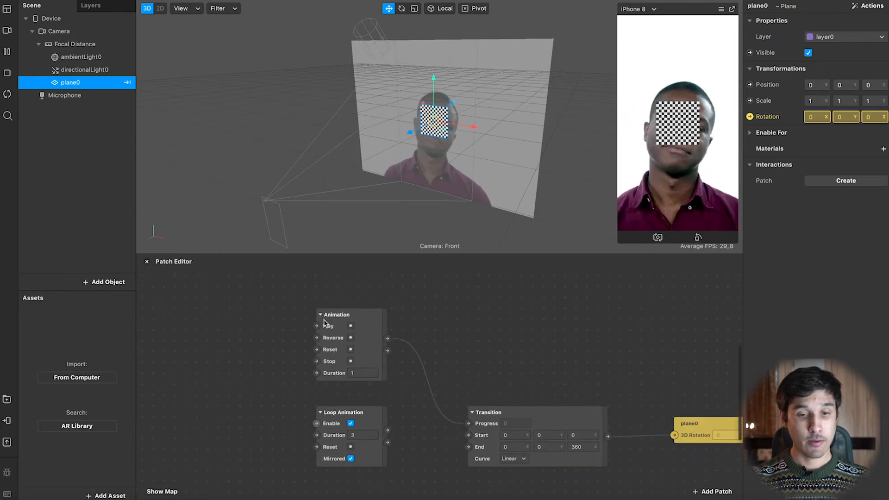
{"action": "scroll", "coordinate": [324, 323], "scroll_direction": "left", "scroll_amount": 2}
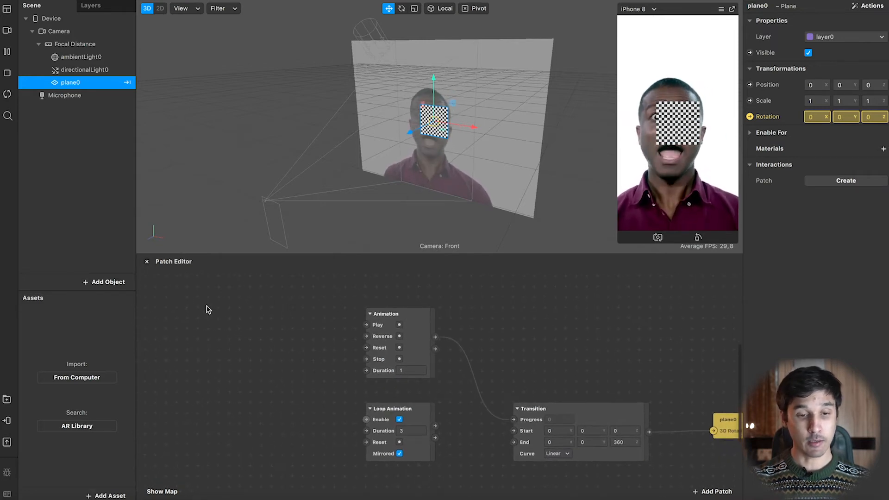
{"action": "double_click", "coordinate": [206, 307]}
{"action": "type", "text": "scre"}
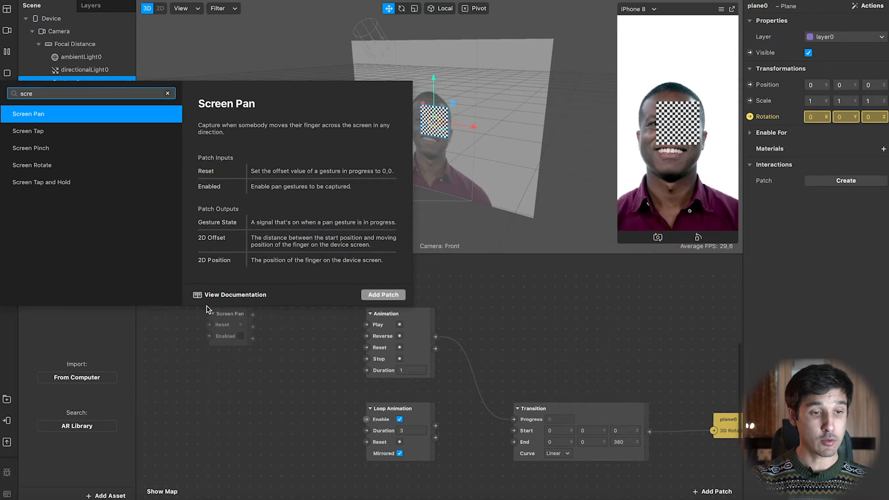
{"action": "key", "text": "Down"}
{"action": "key", "text": "Down"}
{"action": "key", "text": "Up"}
{"action": "key", "text": "Return"}
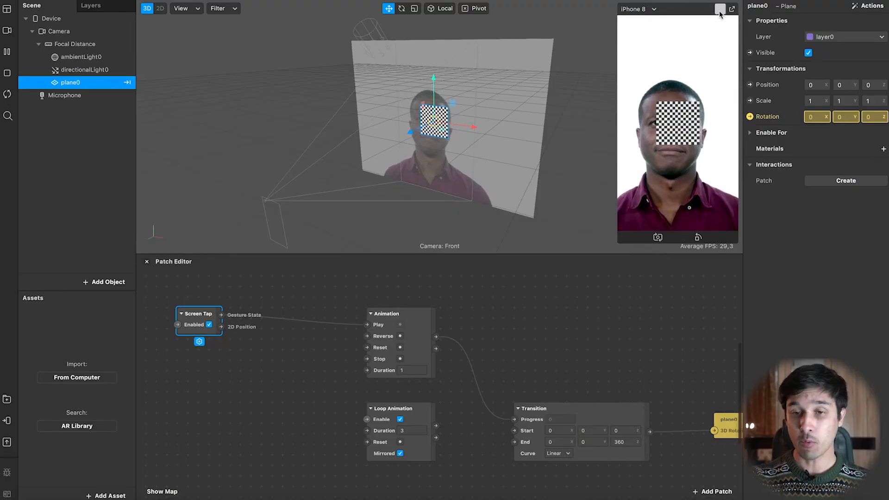
Step: Enable touch simulation in the iPhone 8 preview to test the tap-triggered rotation
{"action": "left_click", "coordinate": [720, 10]}
{"action": "left_click", "coordinate": [745, 28]}
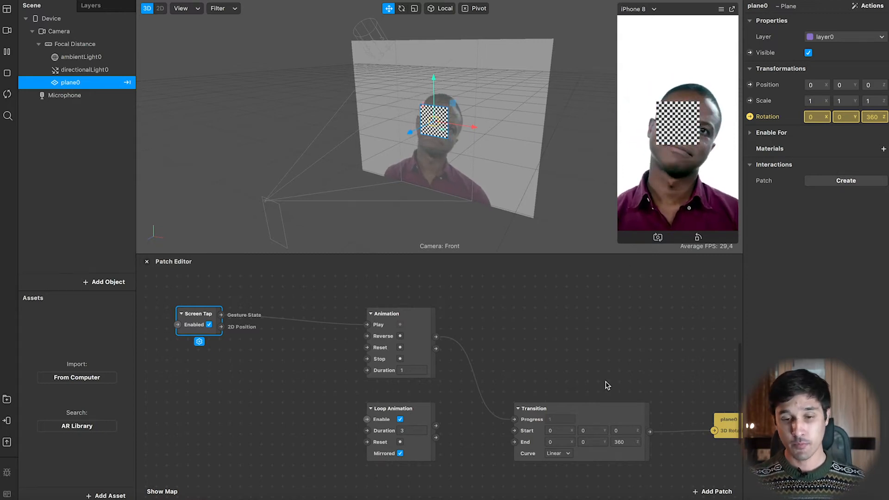
Step: Move the Transition patch up in the graph and add a Switch patch between the Screen Tap and Animation patches
{"action": "left_click_drag", "start_coordinate": [617, 410], "coordinate": [627, 347]}
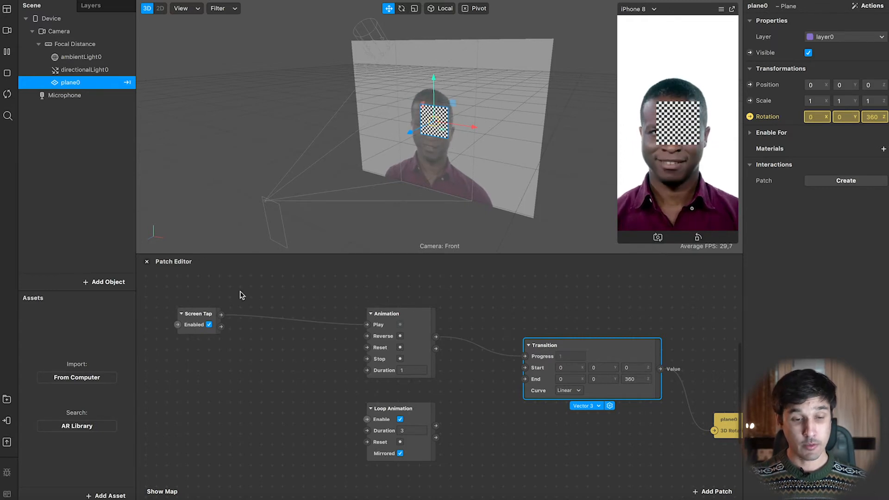
{"action": "left_click", "coordinate": [247, 327]}
{"action": "left_click_drag", "start_coordinate": [197, 315], "coordinate": [184, 317]}
{"action": "left_click", "coordinate": [261, 300]}
{"action": "double_click", "coordinate": [260, 303]}
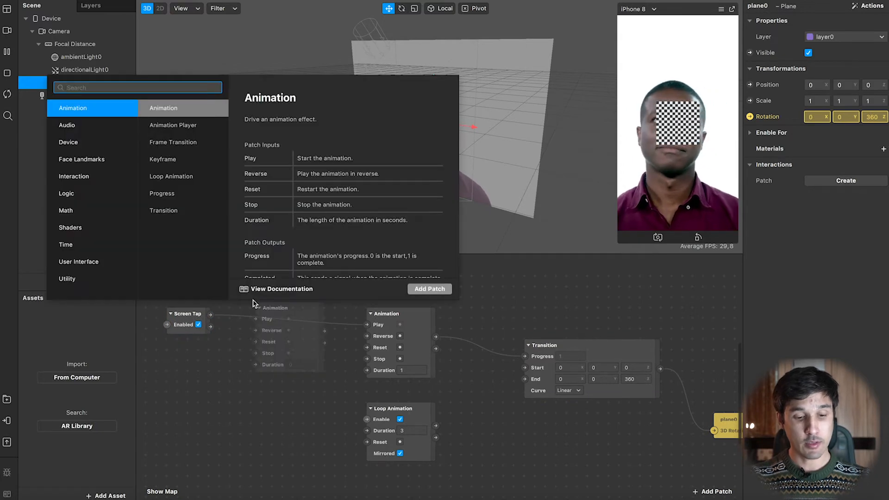
{"action": "type", "text": "sw"}
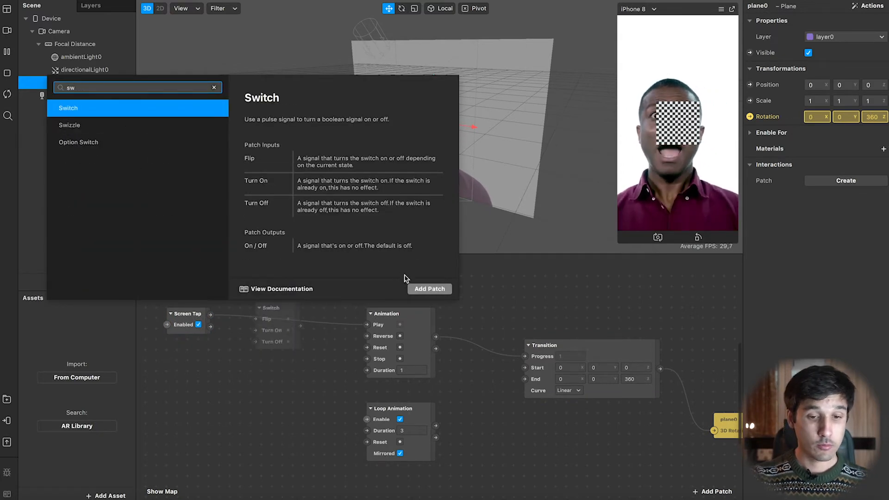
{"action": "left_click", "coordinate": [428, 289]}
Step: Connect Screen Tap to the Switch's Flip input and link the Switch output through a Pulse patch to the Animation's Play input
{"action": "left_click_drag", "start_coordinate": [211, 315], "coordinate": [365, 327]}
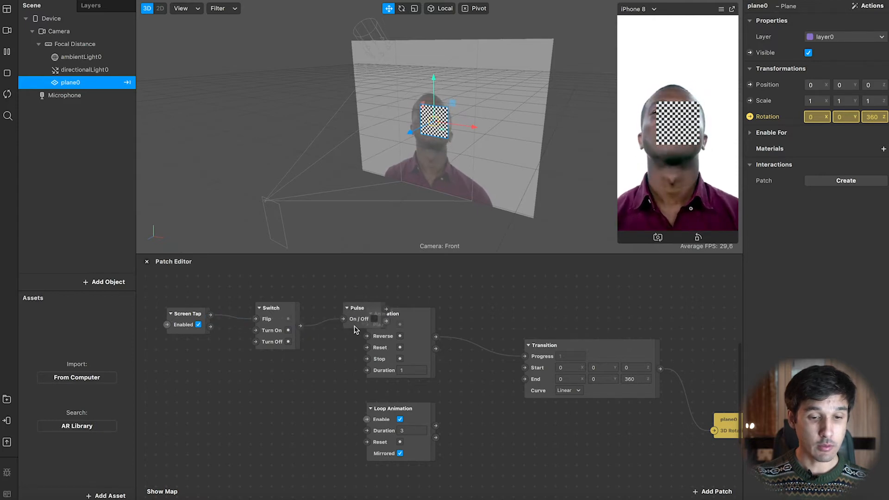
{"action": "left_click_drag", "start_coordinate": [188, 293], "coordinate": [204, 309]}
{"action": "left_click_drag", "start_coordinate": [356, 307], "coordinate": [275, 314]}
{"action": "left_click", "coordinate": [347, 294]}
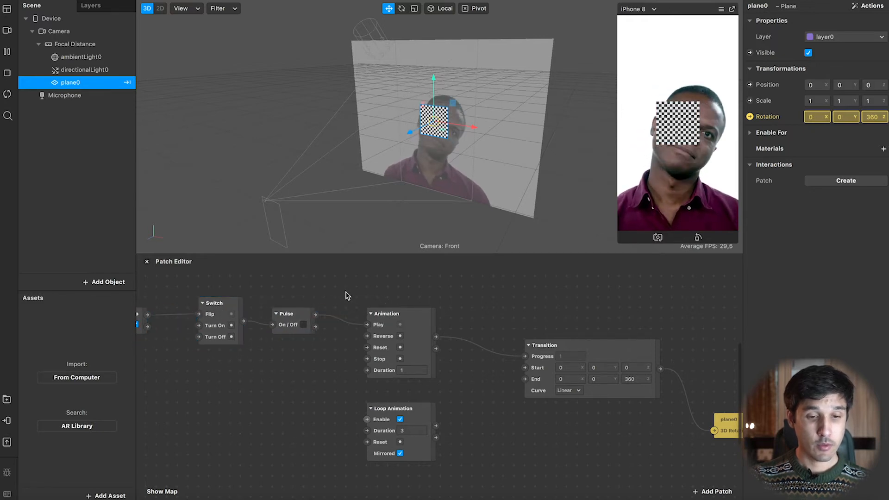
Step: Restart the effect and tap the simulated iPhone 8 preview to test the switch-driven rotation
{"action": "scroll", "coordinate": [348, 295], "scroll_direction": "left", "scroll_amount": 2}
{"action": "scroll", "coordinate": [573, 238], "scroll_direction": "up", "scroll_amount": 1}
{"action": "scroll", "coordinate": [363, 317], "scroll_direction": "down", "scroll_amount": 3}
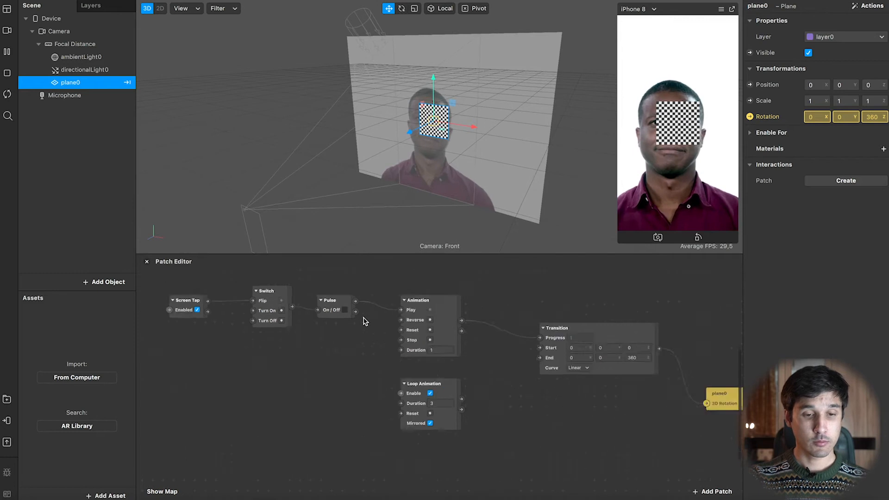
{"action": "scroll", "coordinate": [405, 321], "scroll_direction": "up", "scroll_amount": 1}
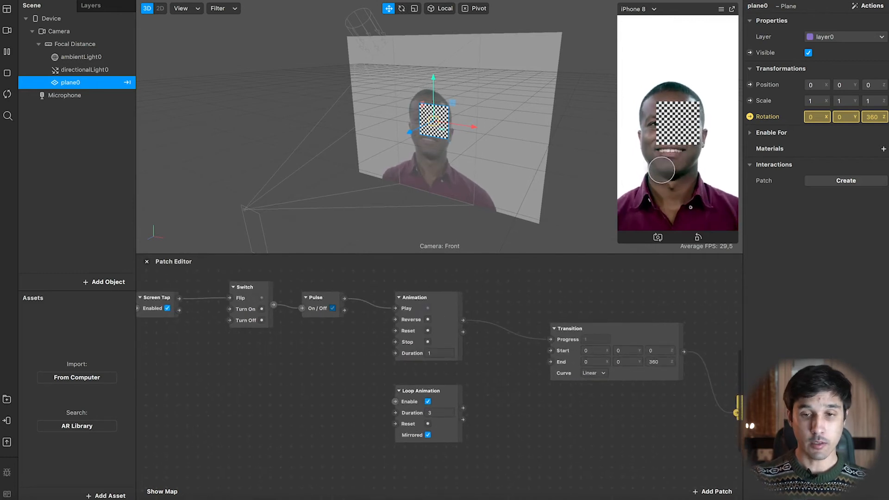
{"action": "left_click", "coordinate": [7, 94]}
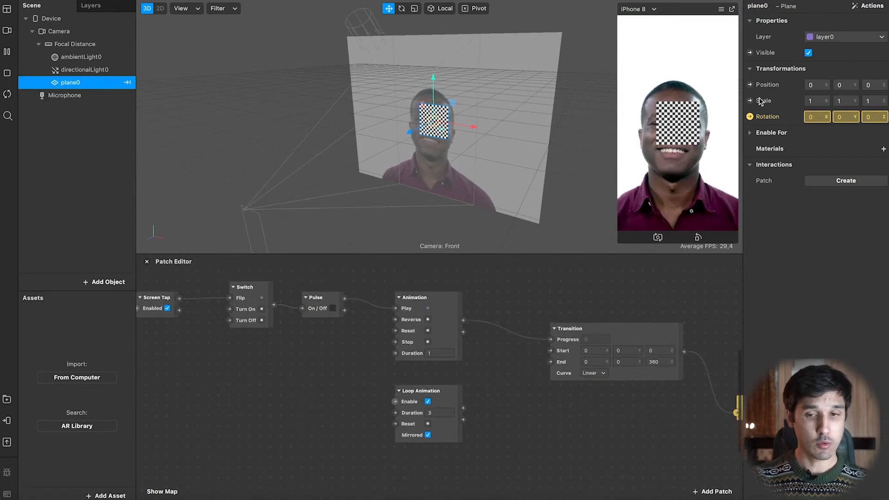
{"action": "left_click", "coordinate": [694, 109]}
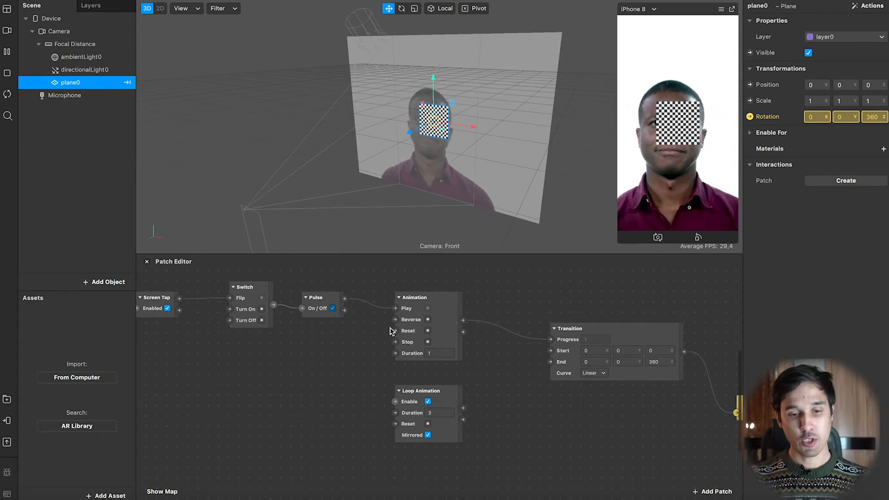
Step: Connect the Pulse's Turned Off output to the Animation's Reverse input and test it with repeated taps in the preview
{"action": "scroll", "coordinate": [371, 323], "scroll_direction": "left", "scroll_amount": 2}
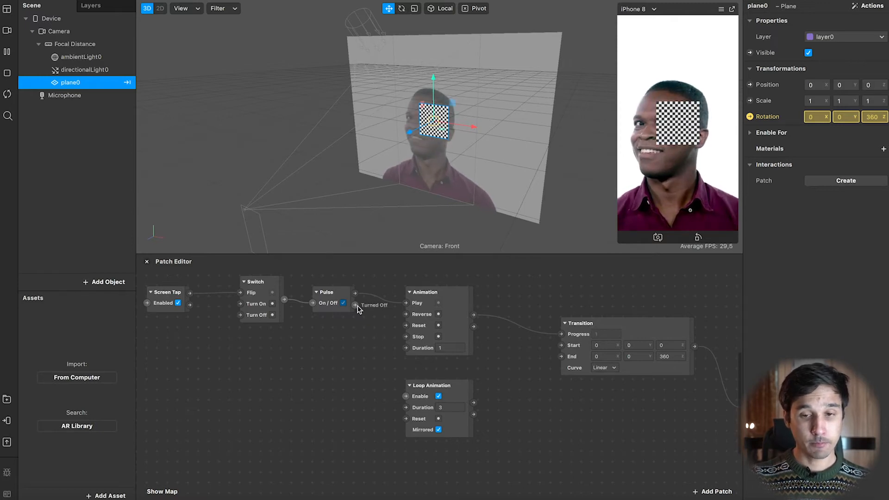
{"action": "left_click_drag", "start_coordinate": [356, 305], "coordinate": [394, 321]}
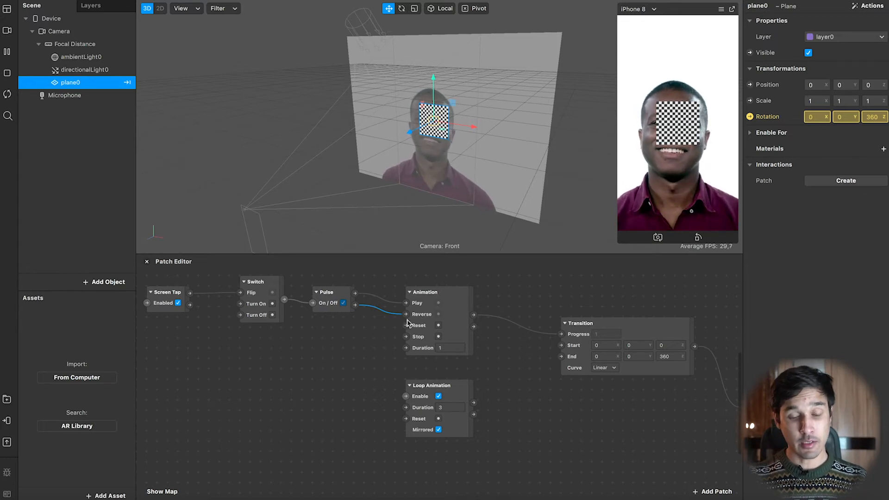
{"action": "left_click", "coordinate": [692, 178]}
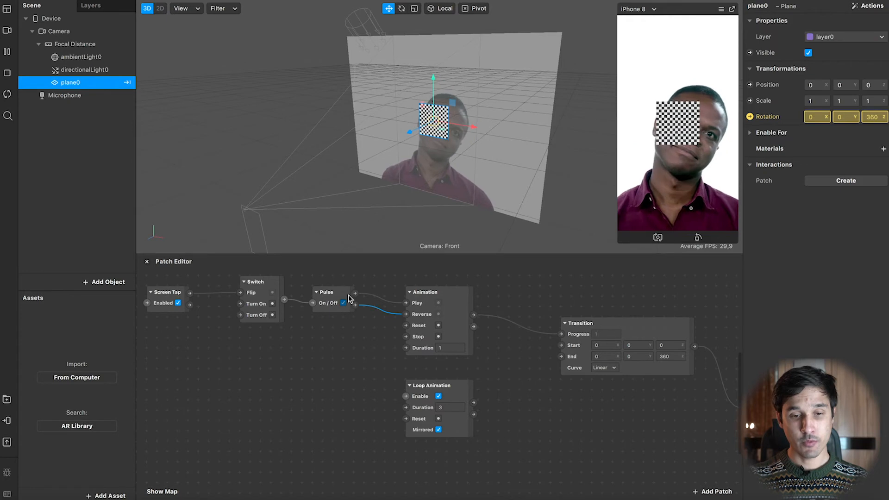
{"action": "left_click", "coordinate": [691, 211]}
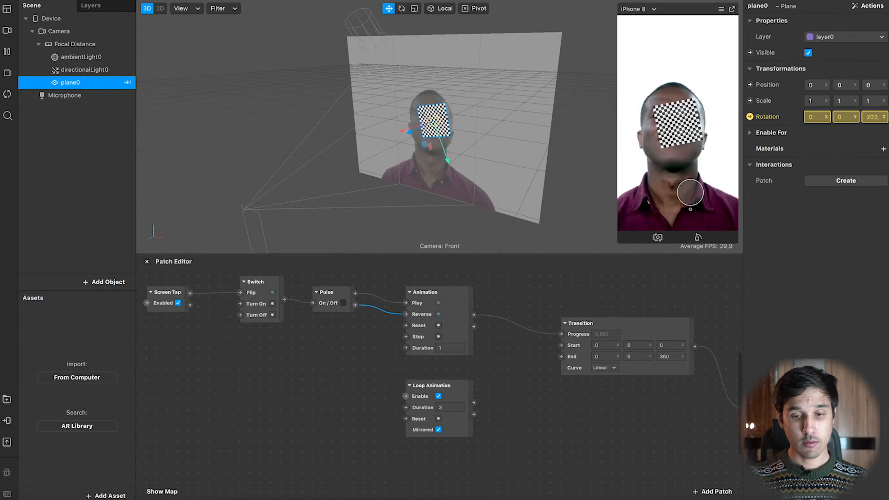
{"action": "left_click", "coordinate": [690, 193]}
{"action": "left_click", "coordinate": [690, 193]}
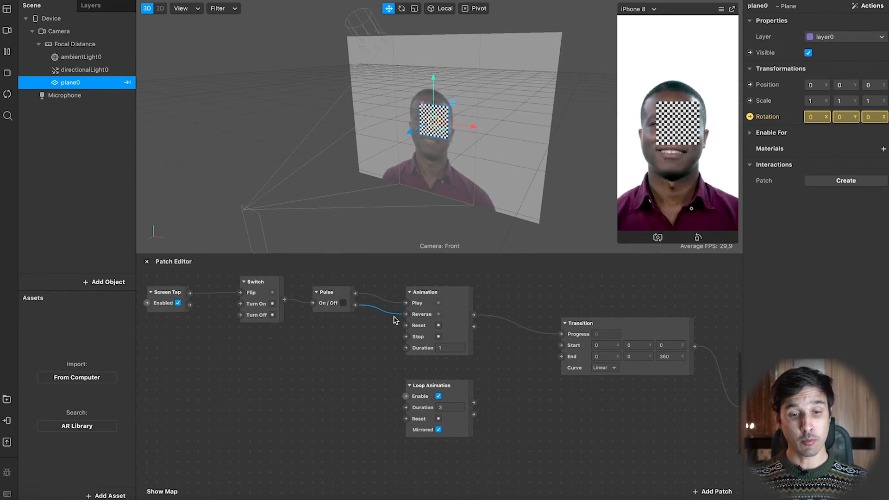
{"action": "left_click_drag", "start_coordinate": [395, 319], "coordinate": [406, 314]}
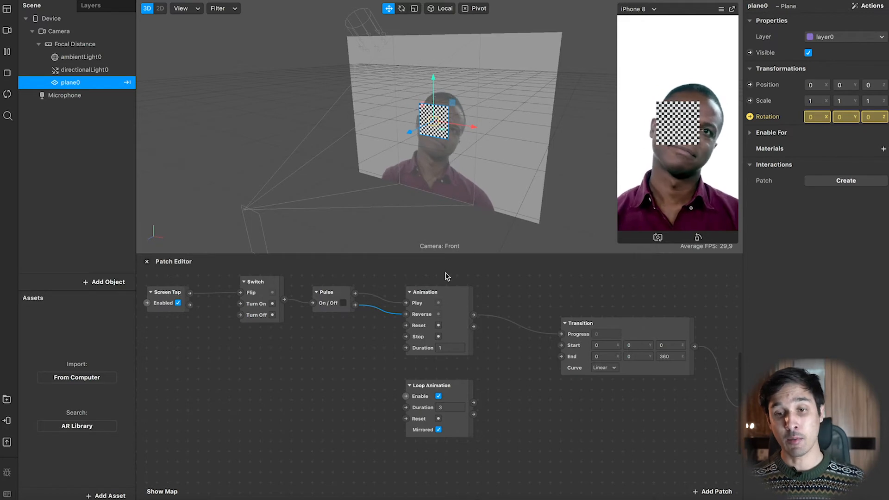
{"action": "left_click", "coordinate": [667, 165]}
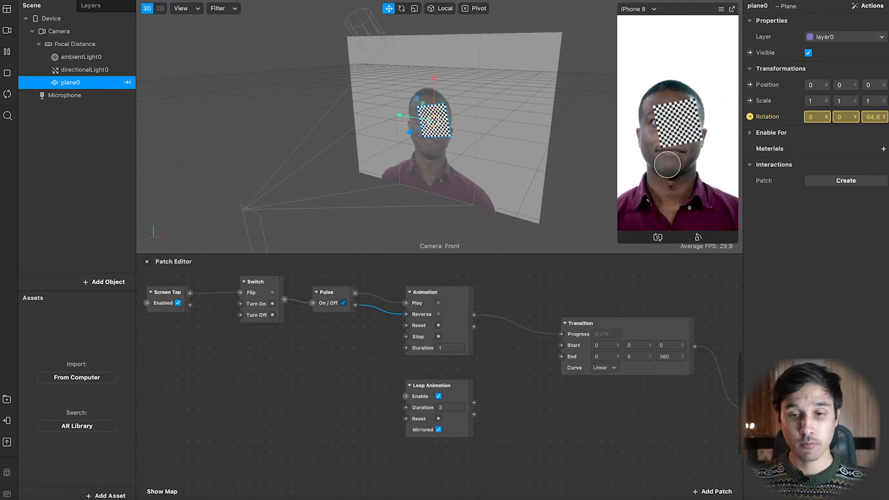
{"action": "left_click", "coordinate": [667, 165]}
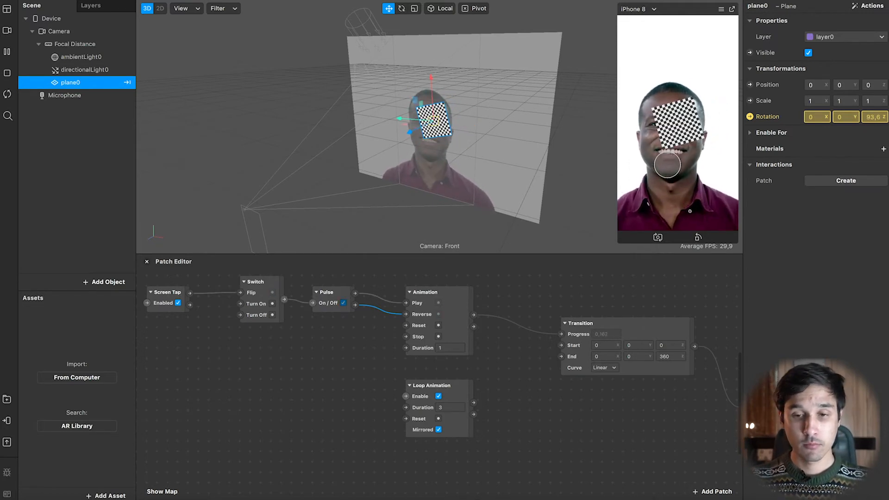
Step: Reroute the Pulse's Turned Off output to the Animation's Reset input and test it with taps in the preview
{"action": "left_click_drag", "start_coordinate": [355, 305], "coordinate": [398, 323]}
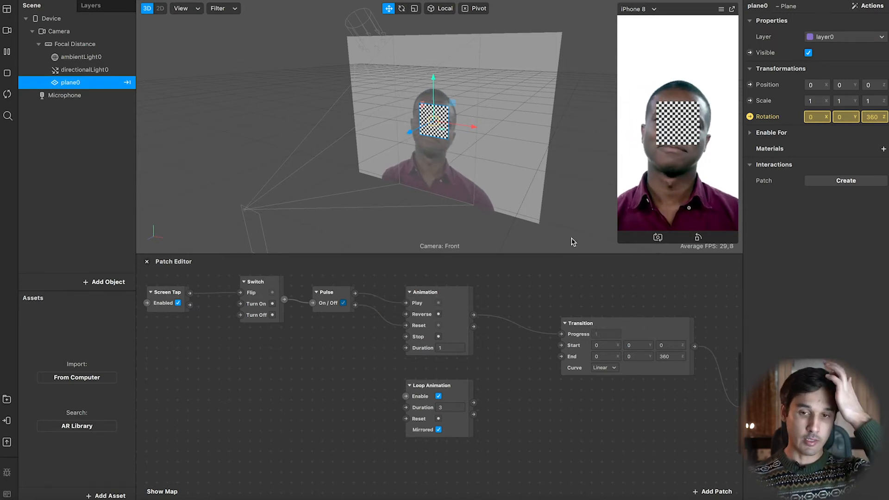
{"action": "left_click", "coordinate": [671, 167]}
{"action": "left_click", "coordinate": [672, 149]}
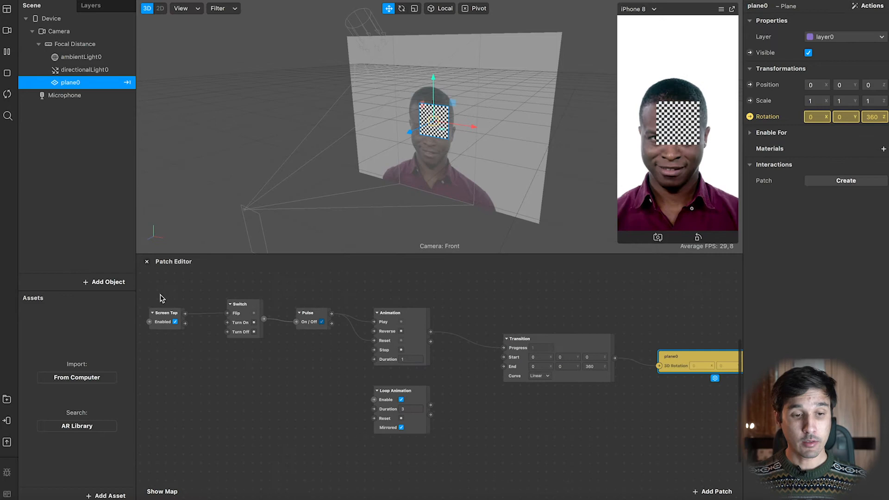
Step: Delete all the tap-rotation patches from the Patch Editor and clear the object selection
{"action": "left_click_drag", "start_coordinate": [155, 296], "coordinate": [690, 439]}
{"action": "key", "text": "BackSpace"}
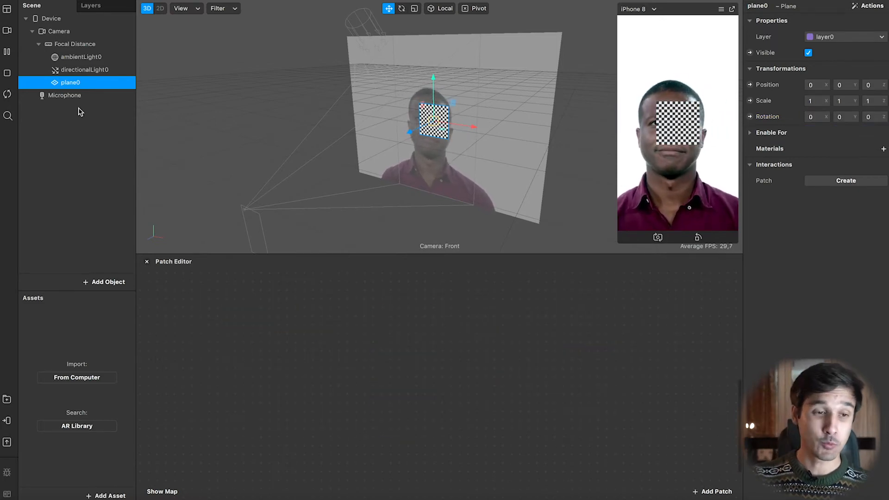
{"action": "left_click", "coordinate": [79, 121]}
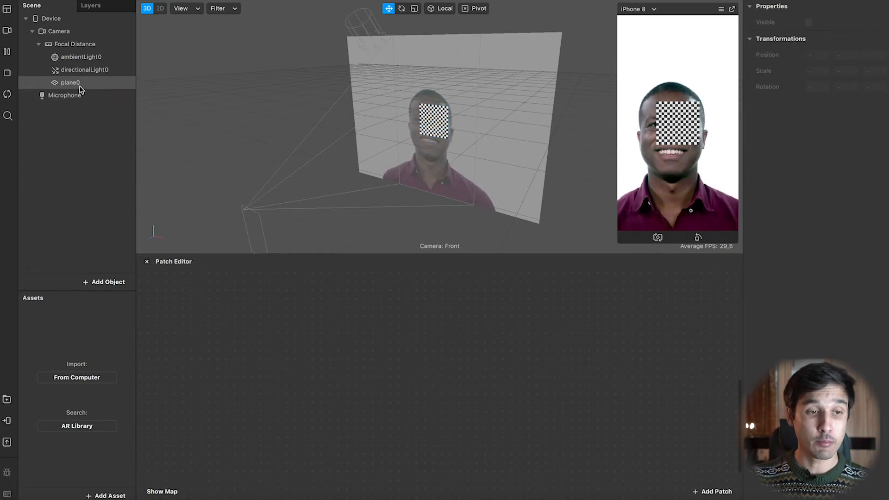
Step: Apply the preset Spin animation action to plane0
{"action": "left_click", "coordinate": [78, 85]}
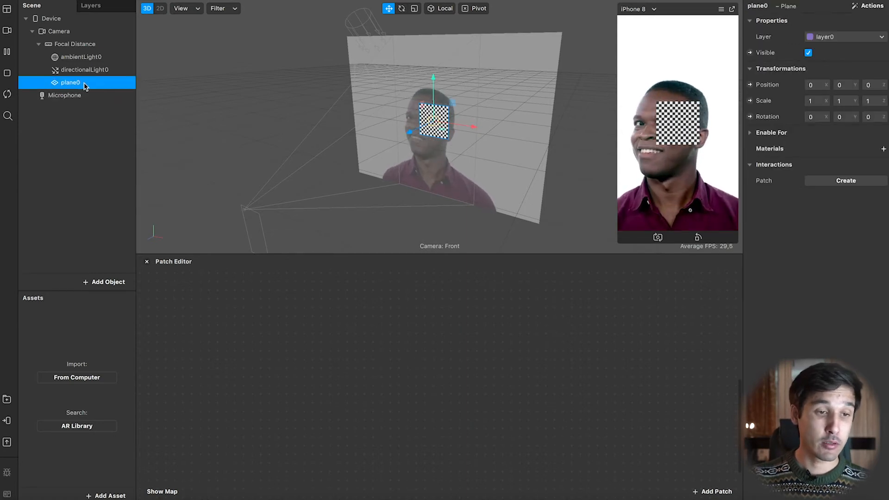
{"action": "right_click", "coordinate": [85, 86]}
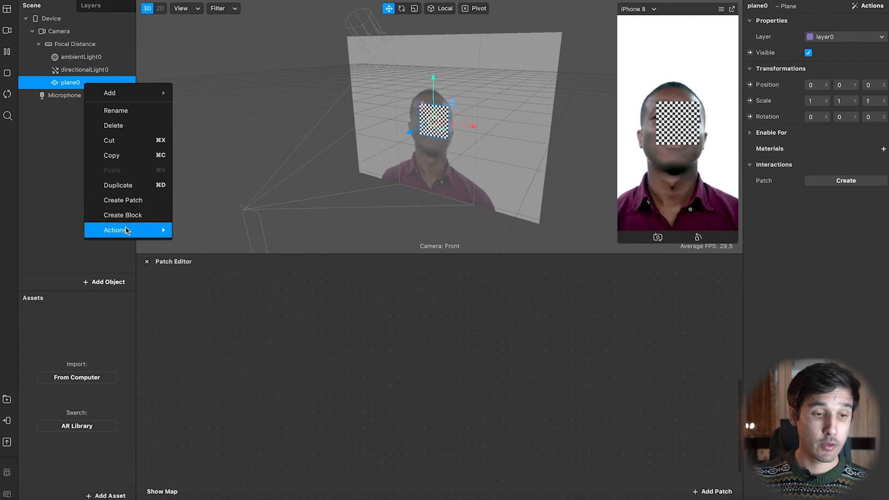
{"action": "mouse_move", "coordinate": [128, 234]}
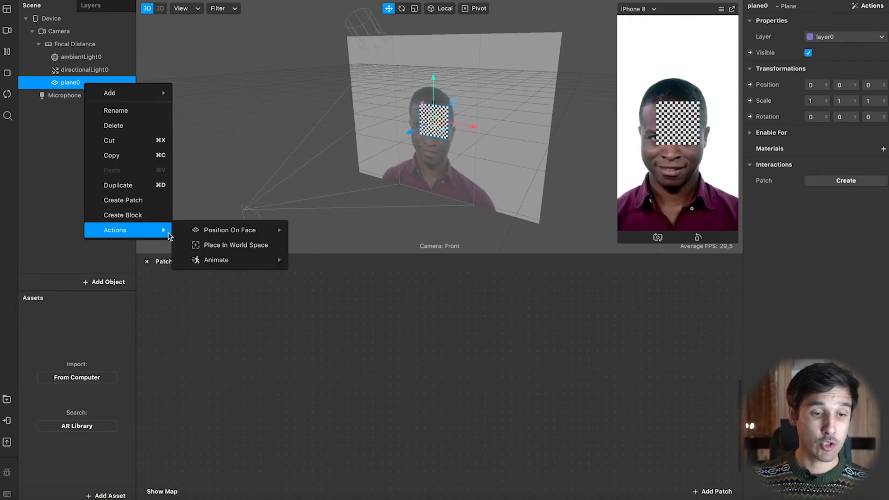
{"action": "mouse_move", "coordinate": [250, 260]}
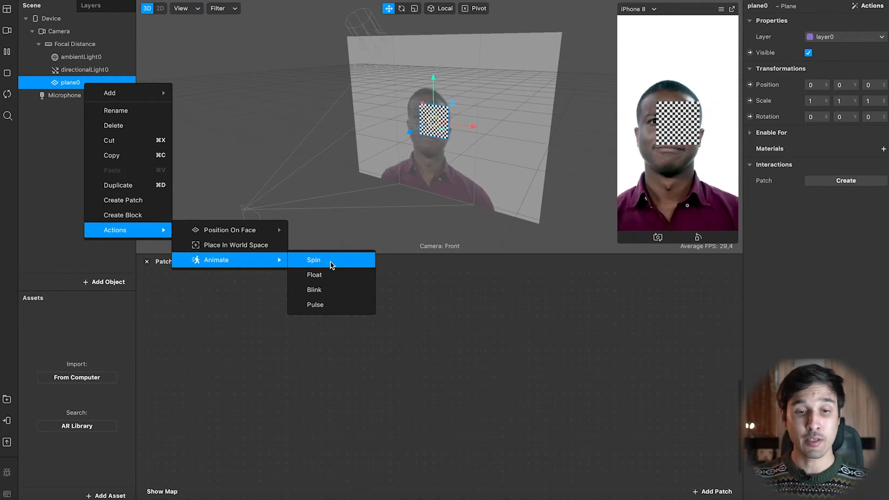
{"action": "left_click", "coordinate": [344, 261]}
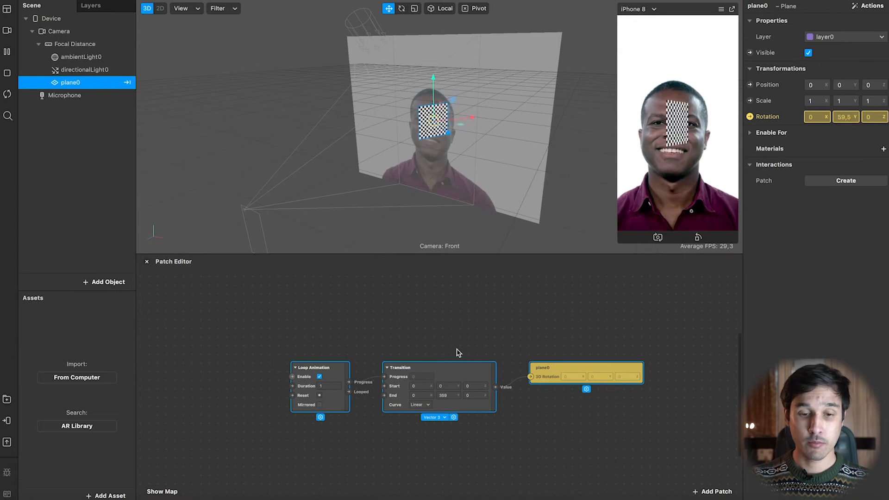
{"action": "right_click", "coordinate": [123, 84]}
{"action": "mouse_move", "coordinate": [158, 230]}
{"action": "left_click", "coordinate": [588, 332]}
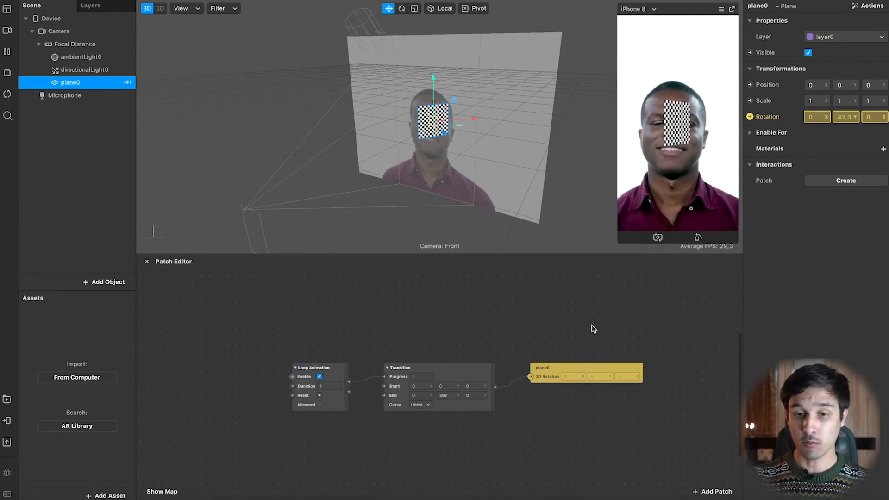
{"action": "scroll", "coordinate": [486, 381], "scroll_direction": "up", "scroll_amount": 3}
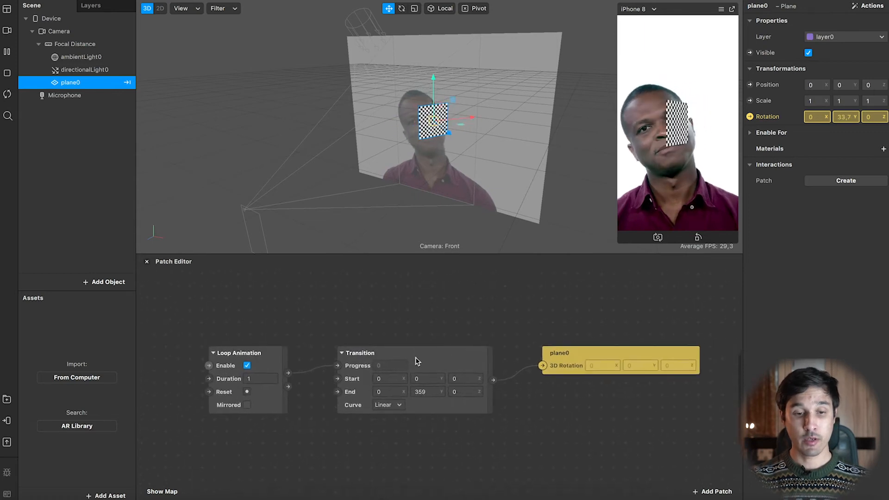
{"action": "key", "text": "ctrl+a"}
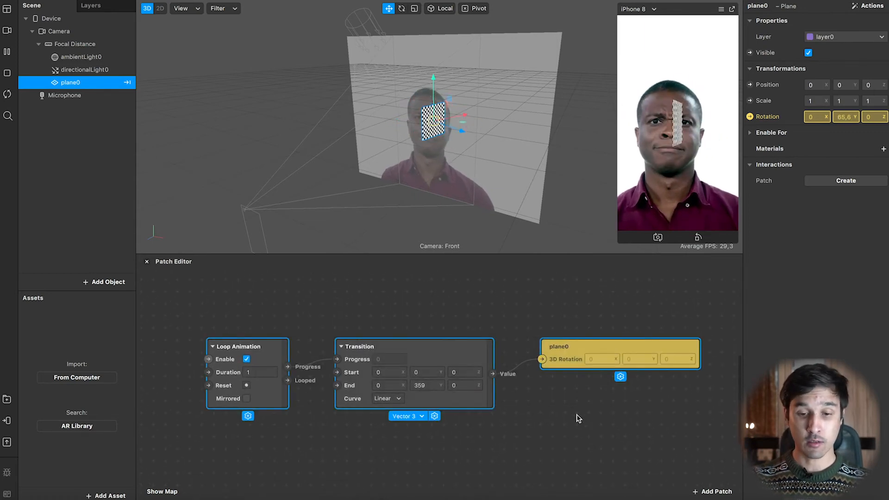
{"action": "left_click", "coordinate": [535, 411]}
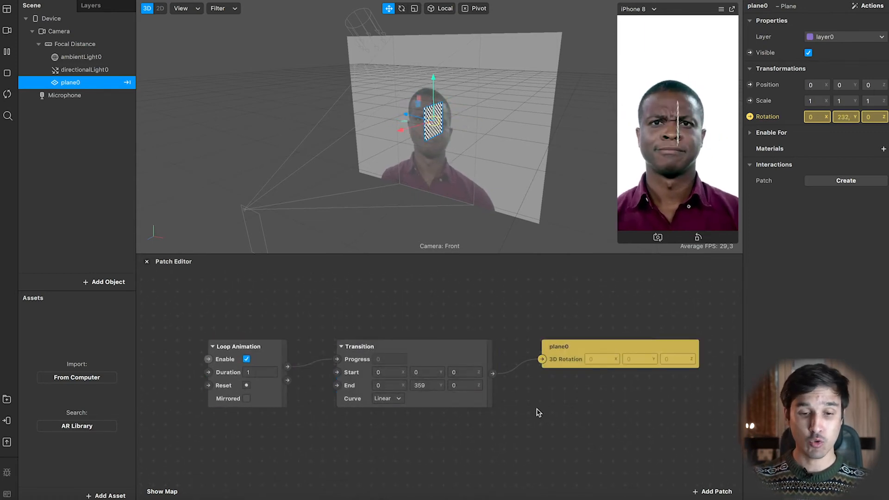
Step: Set the spin Transition's End rotation to 0 on Y and 359 on Z
{"action": "left_click", "coordinate": [427, 387]}
{"action": "type", "text": "0"}
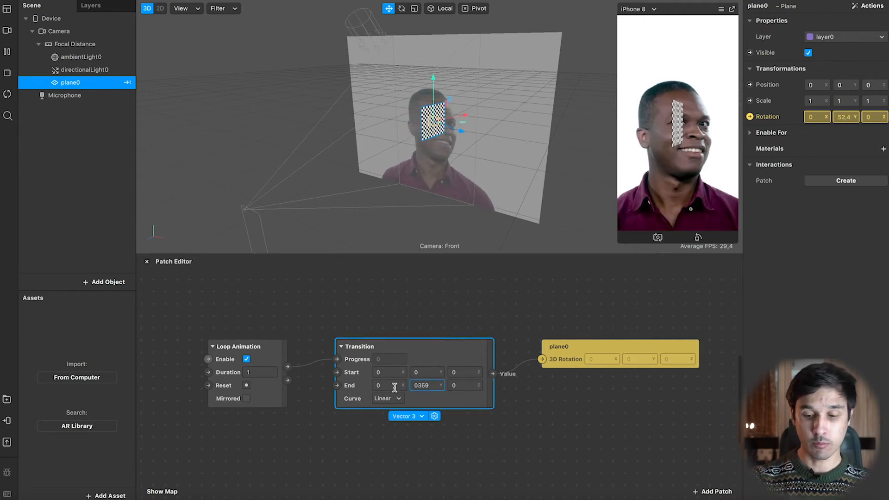
{"action": "key", "text": "BackSpace"}
{"action": "key", "text": "BackSpace"}
{"action": "key", "text": "BackSpace"}
{"action": "key", "text": "Return"}
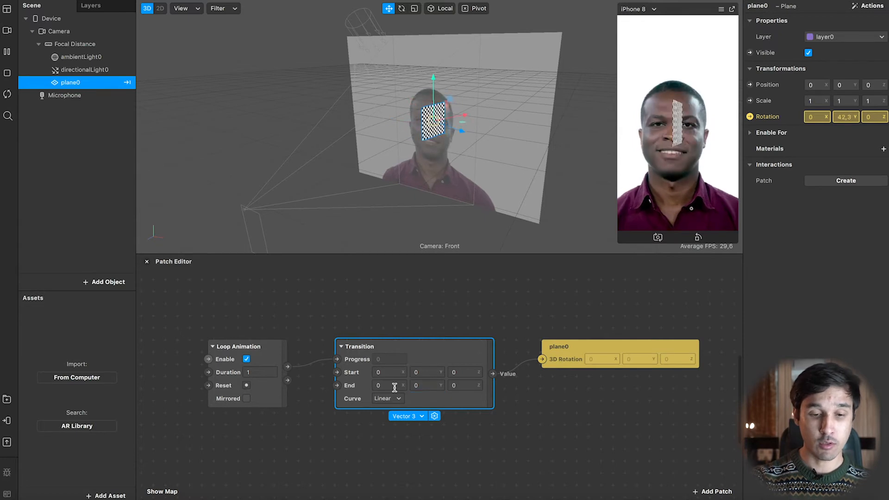
{"action": "left_click", "coordinate": [454, 385]}
{"action": "type", "text": "3"}
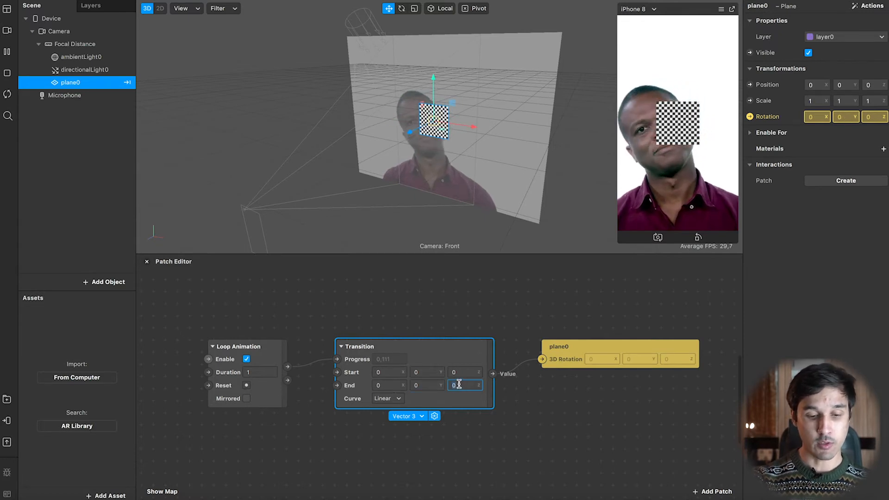
{"action": "type", "text": "59"}
{"action": "key", "text": "Return"}
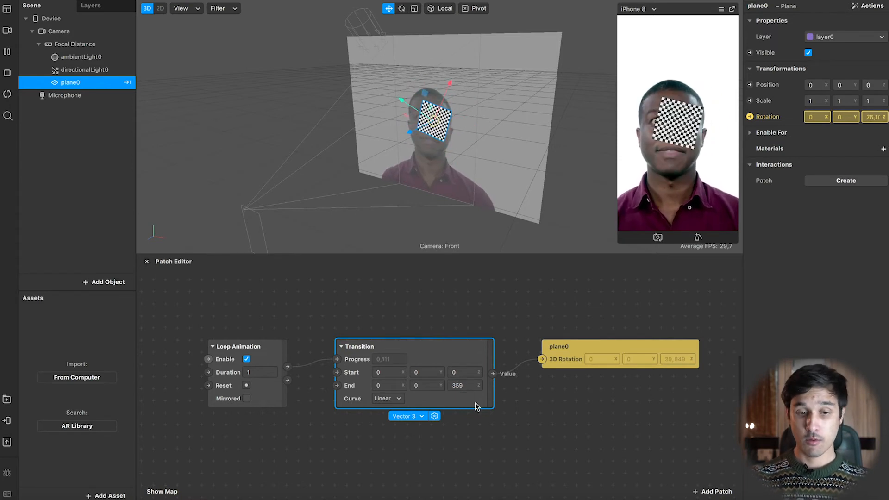
Step: Delete the Loop Animation, Transition and plane0 3D Rotation patches of the spin animation
{"action": "left_click_drag", "start_coordinate": [264, 332], "coordinate": [549, 406]}
{"action": "key", "text": "Delete"}
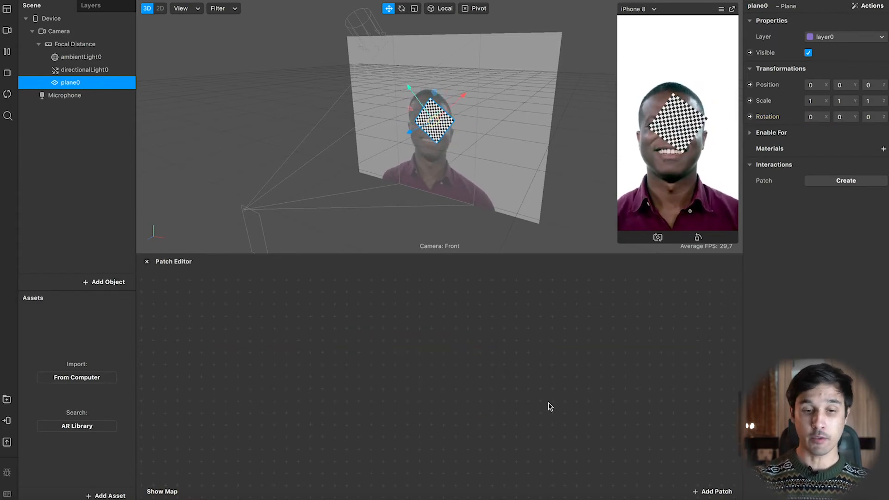
Step: Apply the preset Float animation action to plane0
{"action": "right_click", "coordinate": [111, 83]}
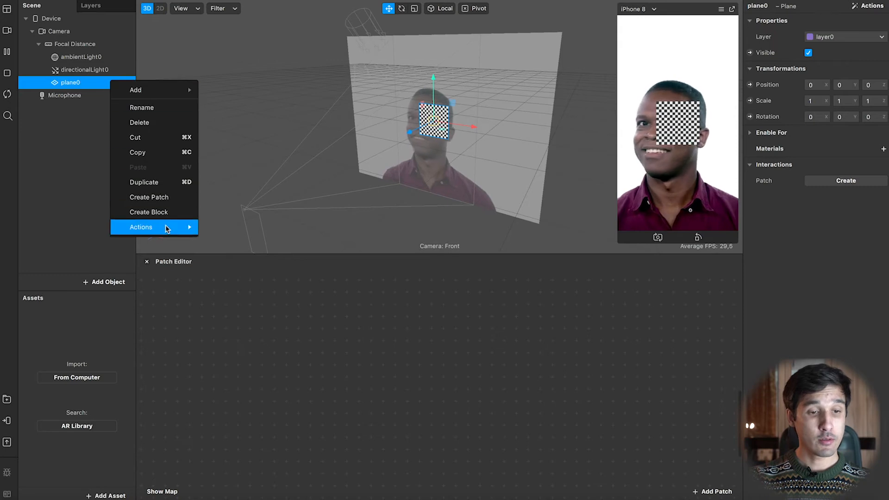
{"action": "mouse_move", "coordinate": [166, 227]}
{"action": "mouse_move", "coordinate": [292, 259]}
{"action": "left_click", "coordinate": [342, 271]}
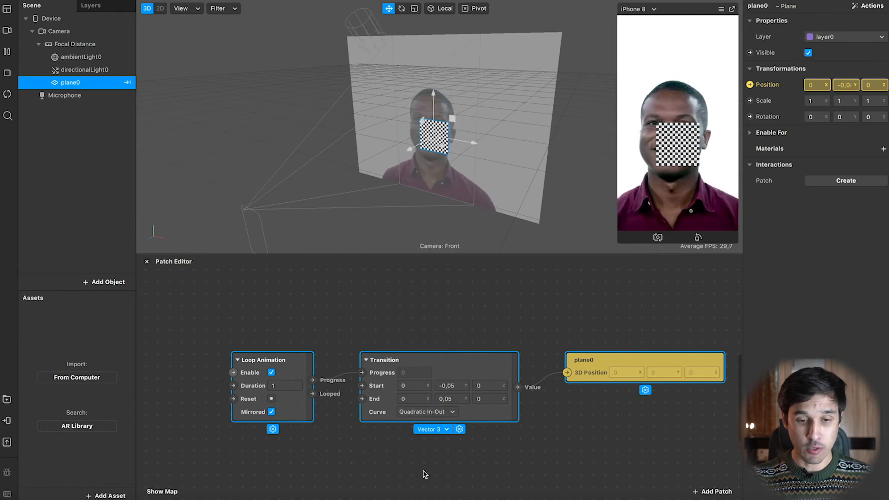
Step: Look through the available Curve options of the float animation's Transition patch
{"action": "left_click", "coordinate": [427, 411]}
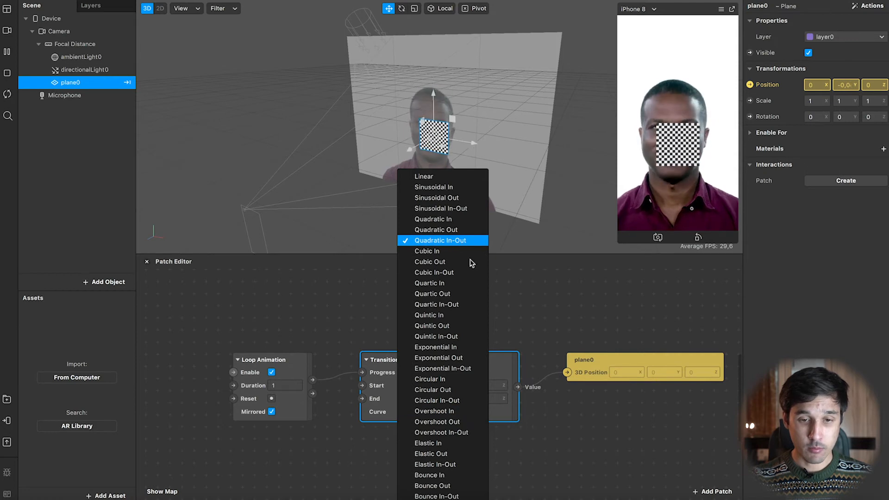
{"action": "left_click", "coordinate": [621, 220]}
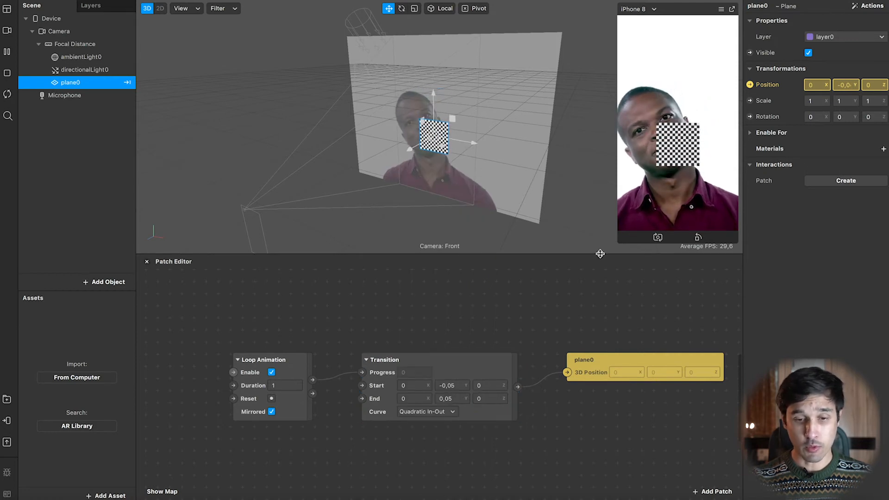
{"action": "left_click", "coordinate": [444, 412]}
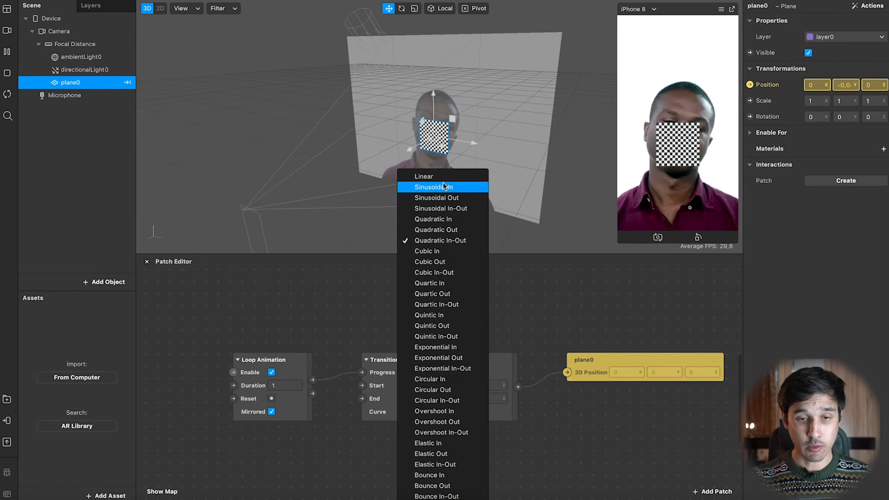
{"action": "left_click", "coordinate": [446, 178]}
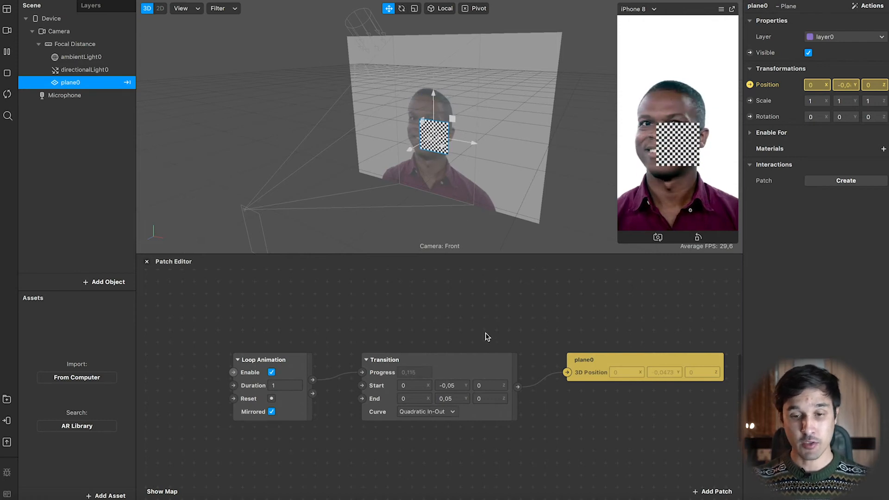
Step: Delete the Loop Animation, Transition and plane0 3D Position patches of the float animation
{"action": "left_click_drag", "start_coordinate": [215, 329], "coordinate": [545, 419]}
{"action": "key", "text": "BackSpace"}
{"action": "left_click", "coordinate": [578, 366]}
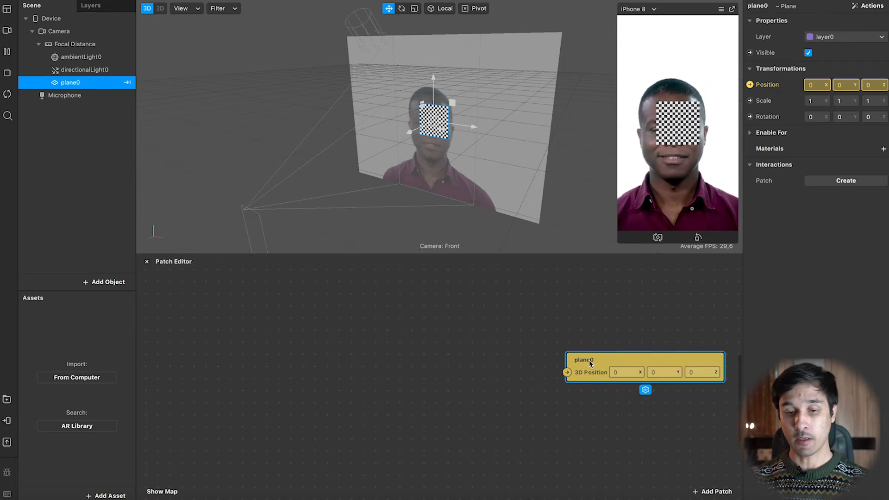
{"action": "key", "text": "BackSpace"}
Step: Apply the preset Blink animation action to plane0
{"action": "right_click", "coordinate": [106, 85]}
{"action": "mouse_move", "coordinate": [163, 227]}
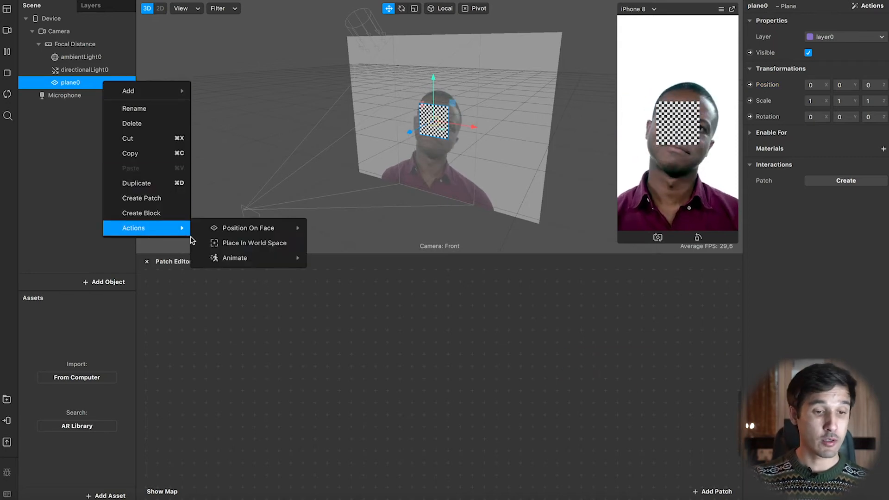
{"action": "mouse_move", "coordinate": [235, 257]}
{"action": "left_click", "coordinate": [352, 287]}
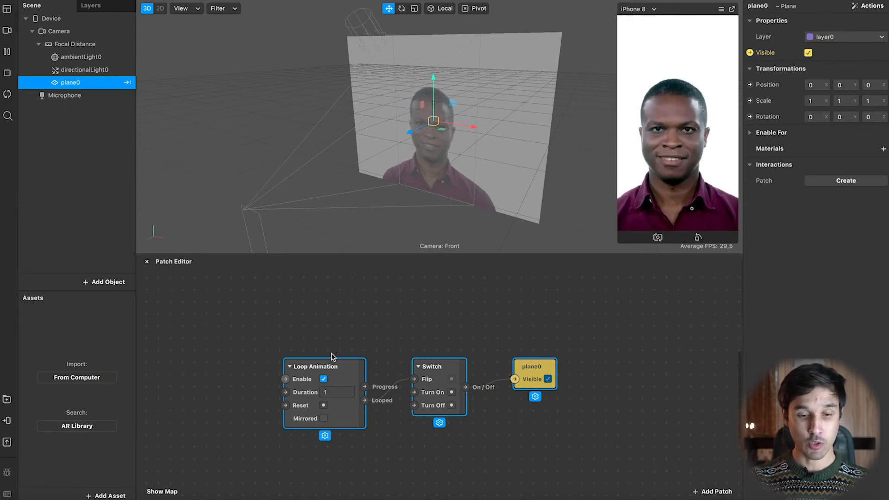
Step: Set the blink Loop Animation's Duration to 2
{"action": "left_click", "coordinate": [392, 373]}
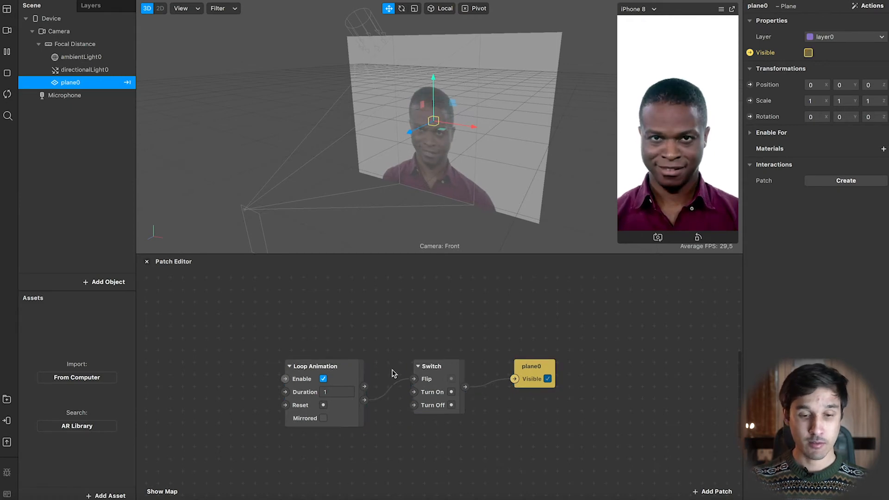
{"action": "left_click", "coordinate": [338, 392]}
{"action": "type", "text": "2"}
{"action": "key", "text": "Return"}
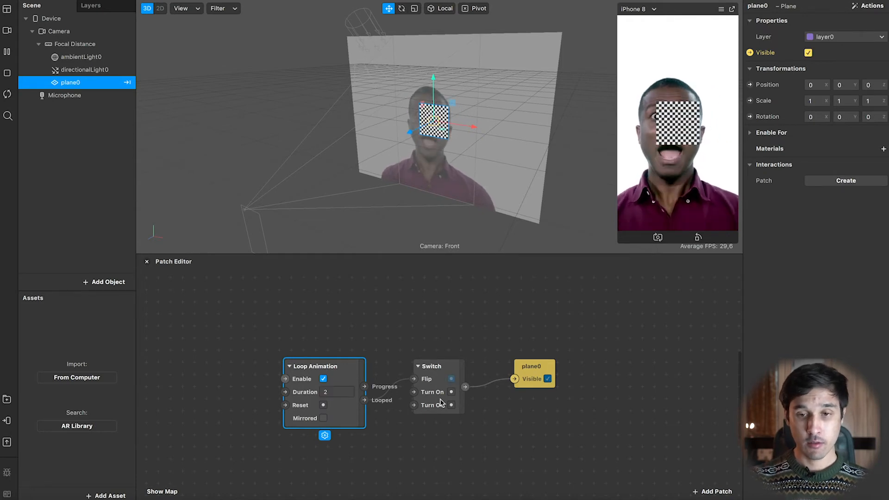
Step: Speed up the blinking by setting the Loop Animation's Duration to 0,1
{"action": "left_click", "coordinate": [336, 393]}
{"action": "key", "text": "BackSpace"}
{"action": "type", "text": "0,1"}
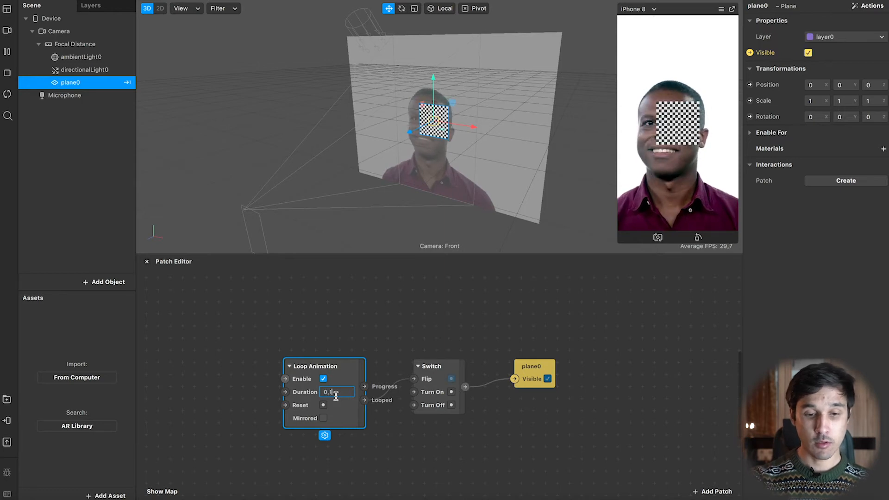
{"action": "key", "text": "Return"}
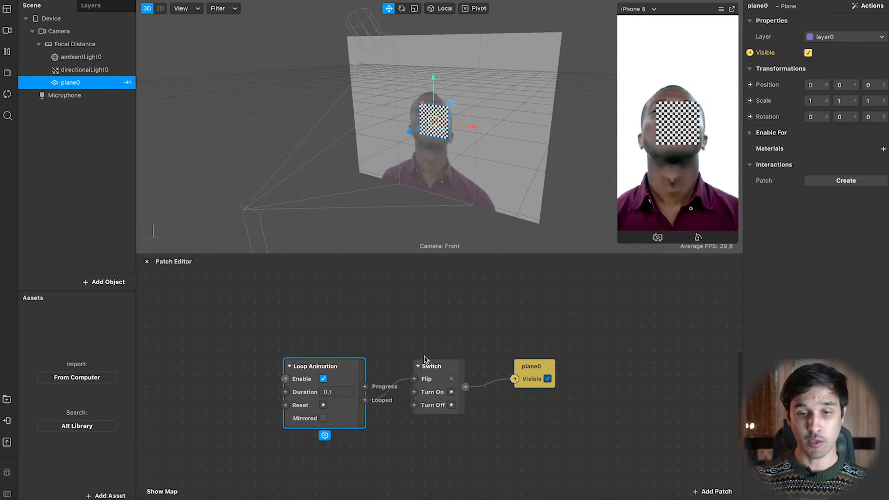
{"action": "left_click", "coordinate": [416, 334]}
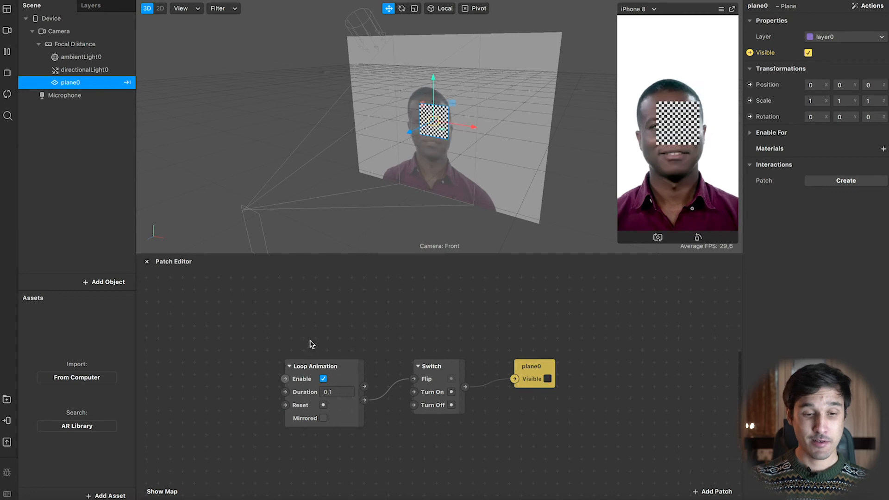
Step: Delete the Loop Animation, Switch and plane0 Visible patches of the blink animation
{"action": "left_click_drag", "start_coordinate": [298, 340], "coordinate": [445, 405]}
{"action": "left_click_drag", "start_coordinate": [594, 352], "coordinate": [359, 422]}
{"action": "key", "text": "Delete"}
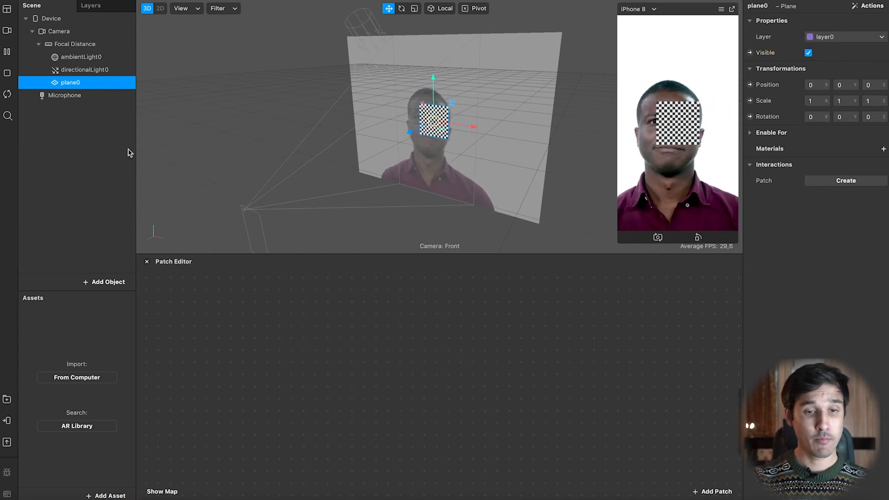
Step: Apply the preset Pulse animation action to plane0 and deselect the generated patches
{"action": "right_click", "coordinate": [113, 86]}
{"action": "mouse_move", "coordinate": [190, 234]}
{"action": "mouse_move", "coordinate": [239, 262]}
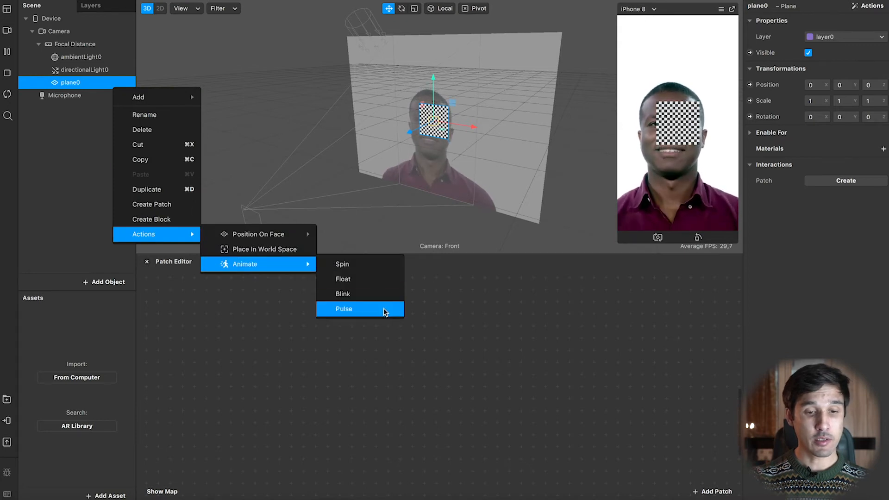
{"action": "left_click", "coordinate": [384, 310]}
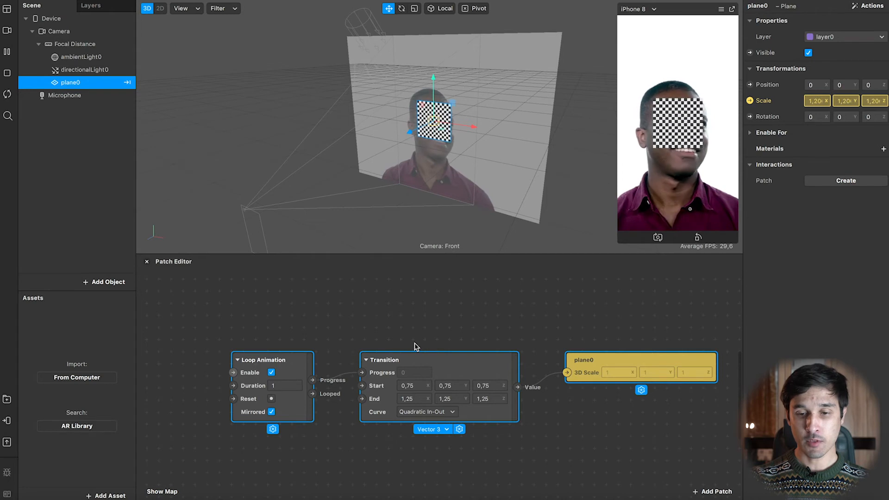
{"action": "scroll", "coordinate": [415, 342], "scroll_direction": "right", "scroll_amount": 2}
{"action": "scroll", "coordinate": [424, 339], "scroll_direction": "down", "scroll_amount": 2}
{"action": "left_click", "coordinate": [500, 309]}
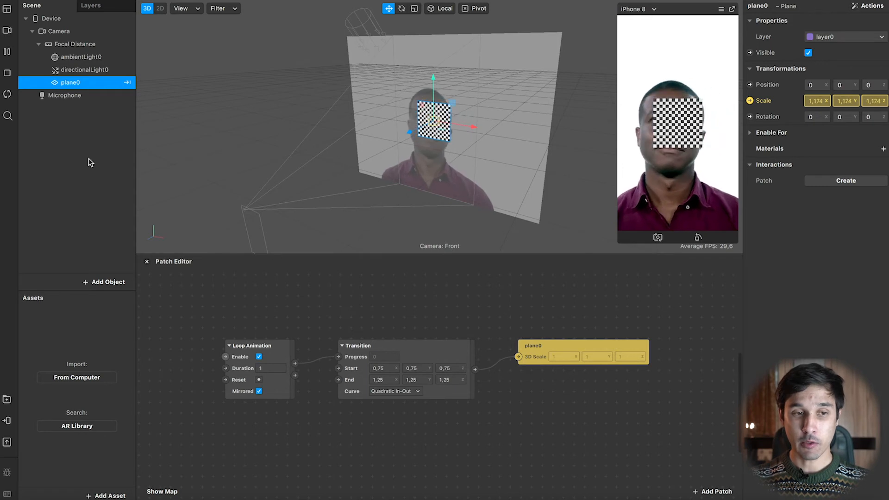
Step: Delete the Loop Animation, Transition and plane0 3D Scale patches of the pulse animation
{"action": "left_click", "coordinate": [77, 127]}
{"action": "left_click_drag", "start_coordinate": [298, 320], "coordinate": [545, 402]}
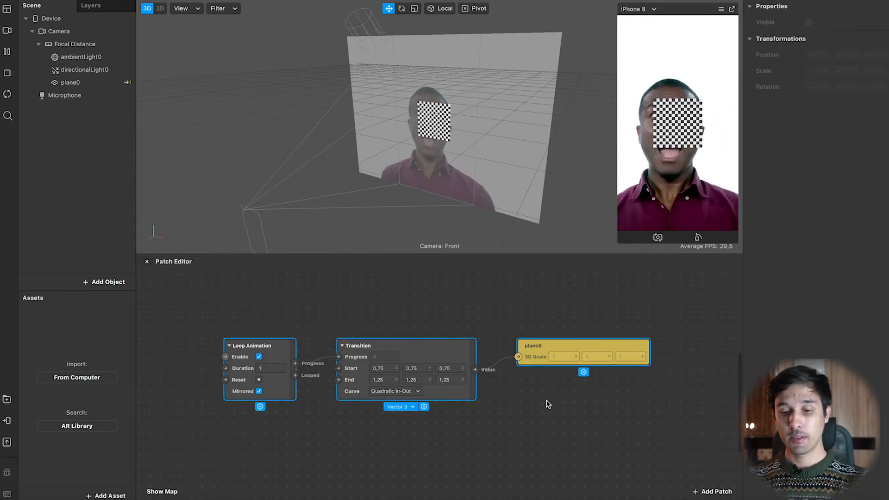
{"action": "key", "text": "BackSpace"}
Step: Select plane0 and look over its preset Animate actions
{"action": "left_click", "coordinate": [103, 85]}
{"action": "right_click", "coordinate": [103, 86]}
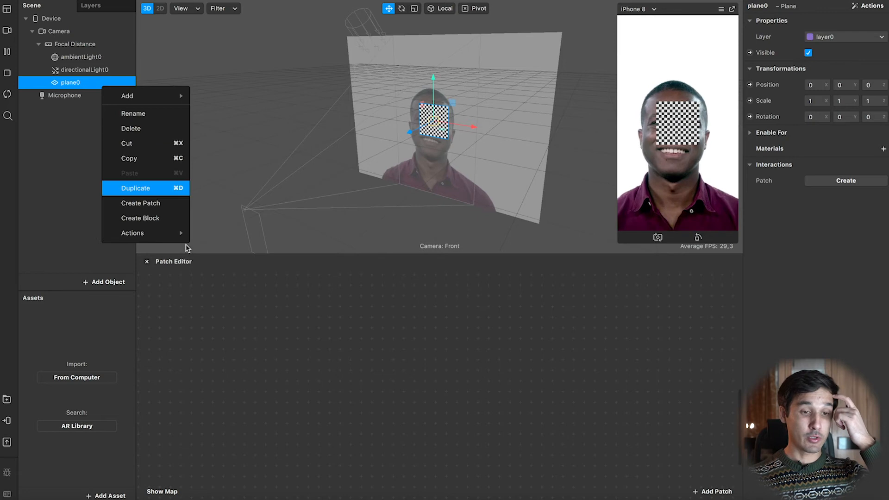
{"action": "mouse_move", "coordinate": [179, 232]}
{"action": "mouse_move", "coordinate": [273, 263]}
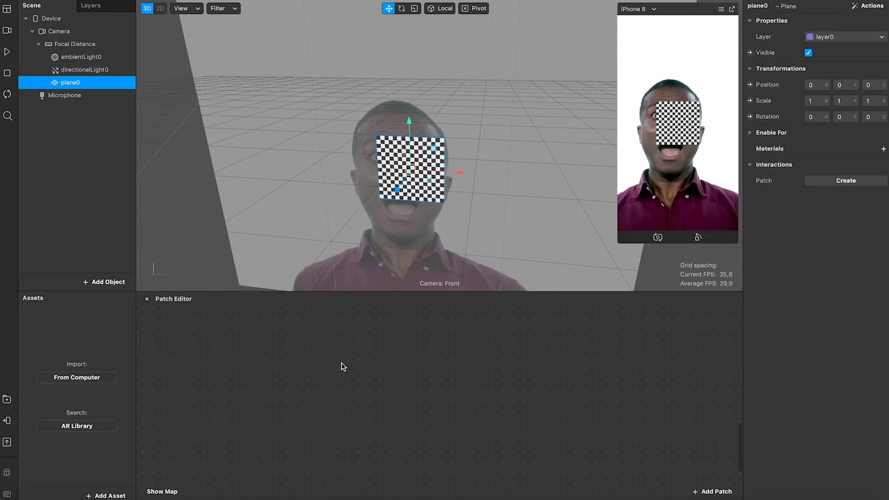
Step: Add a Keyframe patch from the Animation category to the Patch Editor
{"action": "left_click_drag", "start_coordinate": [303, 292], "coordinate": [302, 274]}
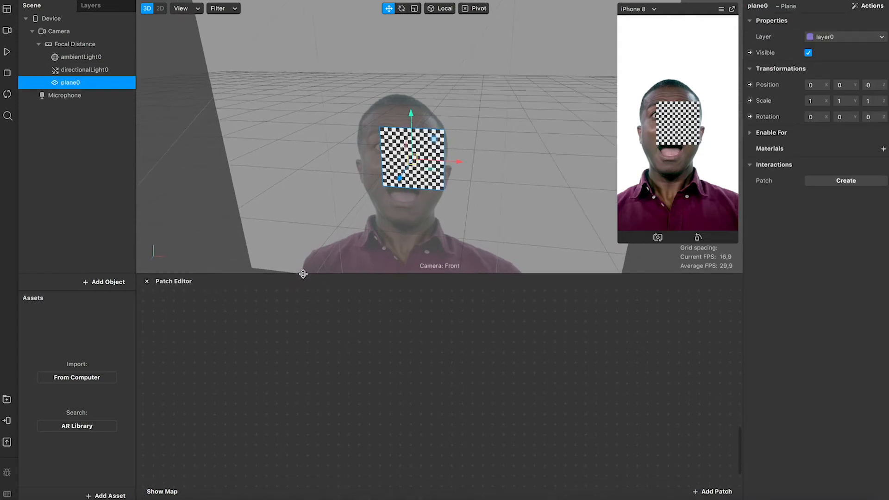
{"action": "double_click", "coordinate": [265, 322]}
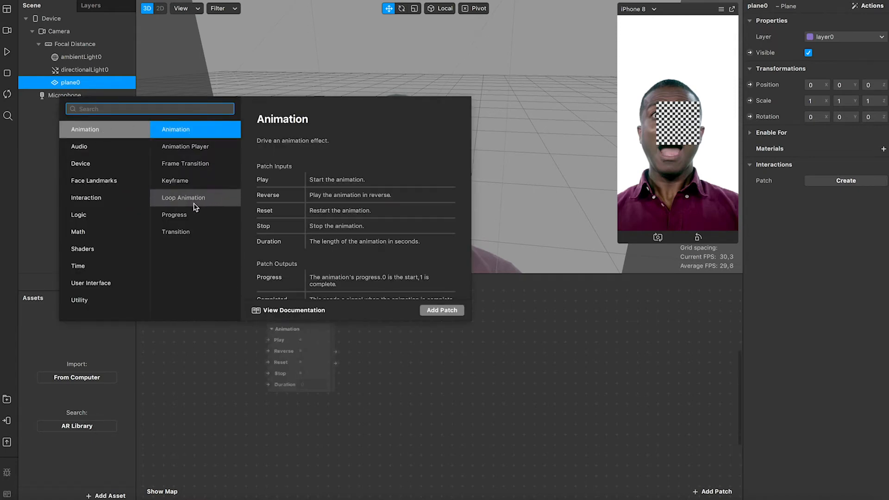
{"action": "left_click", "coordinate": [193, 182]}
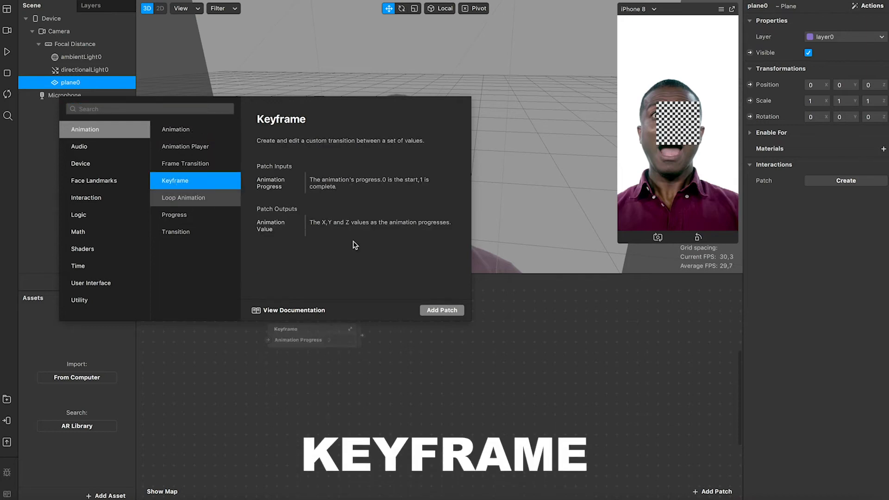
{"action": "left_click", "coordinate": [430, 310]}
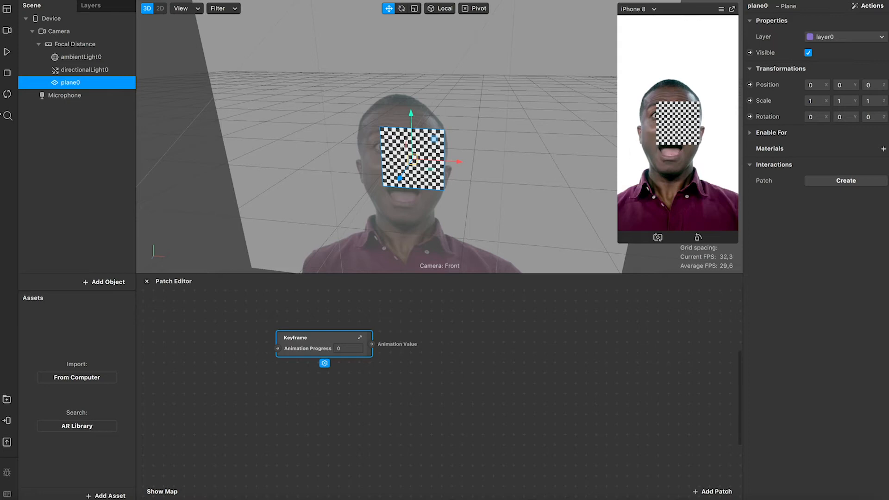
{"action": "left_click", "coordinate": [398, 314]}
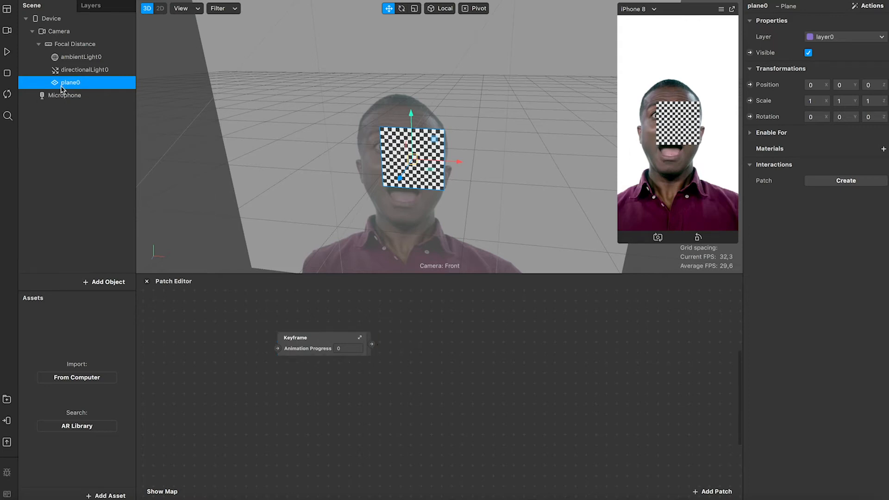
Step: Create a 3D Position patch for plane0 and connect the Keyframe patch's Animation Value output to it
{"action": "left_click", "coordinate": [750, 85]}
{"action": "left_click_drag", "start_coordinate": [496, 406], "coordinate": [498, 333]}
{"action": "left_click_drag", "start_coordinate": [371, 343], "coordinate": [478, 351]}
{"action": "left_click", "coordinate": [475, 340]}
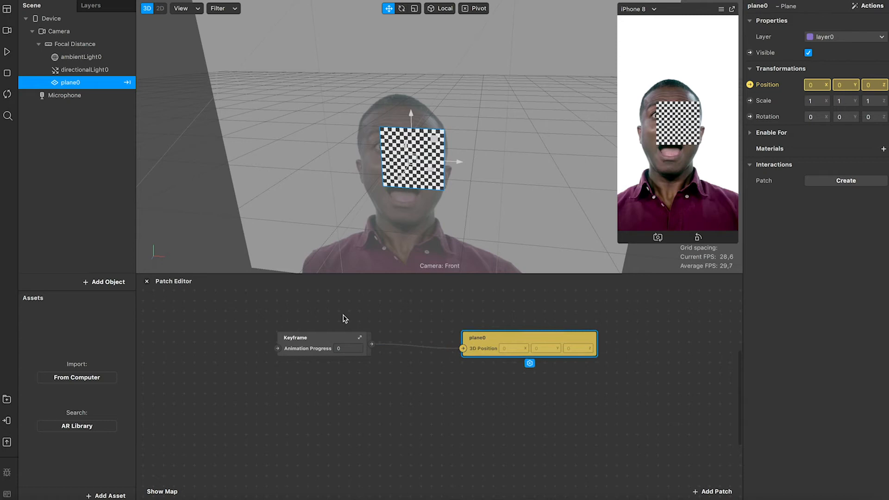
Step: Open the Keyframe patch's timeline and extend its duration to 122 frames
{"action": "left_click", "coordinate": [340, 343]}
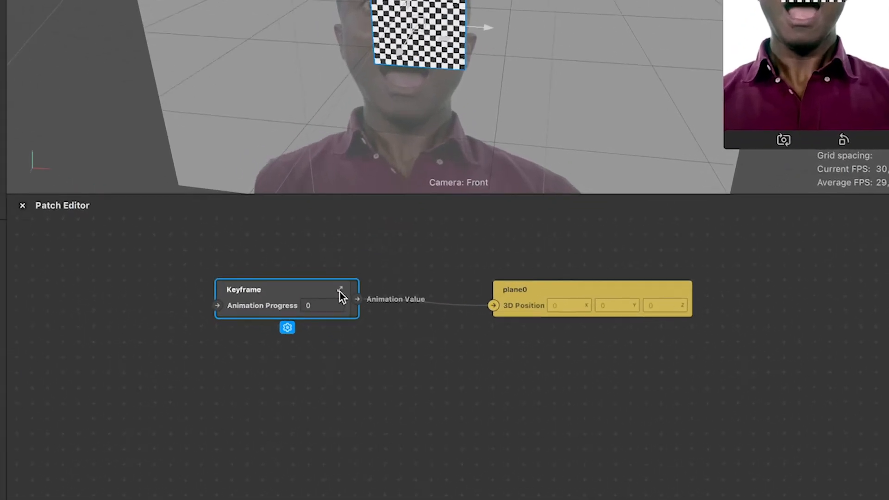
{"action": "left_click", "coordinate": [324, 253]}
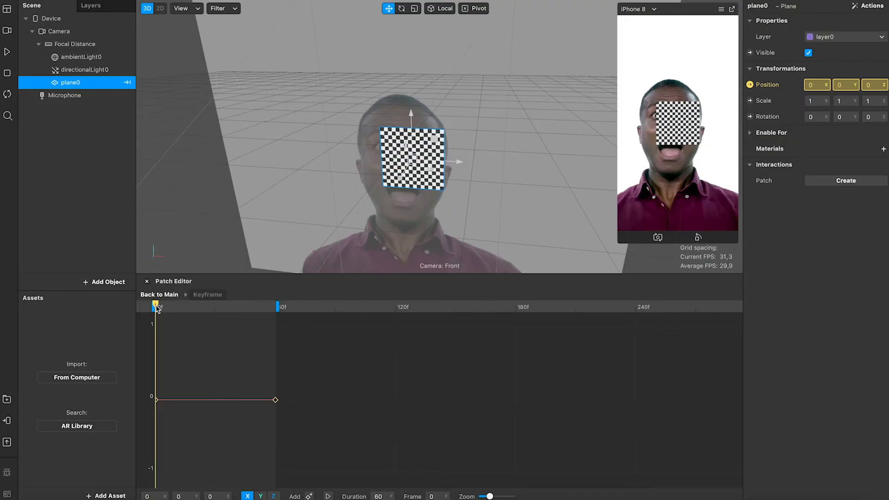
{"action": "left_click_drag", "start_coordinate": [156, 306], "coordinate": [102, 301]}
{"action": "mouse_move", "coordinate": [277, 308]}
{"action": "left_mouse_down"}
{"action": "mouse_move", "coordinate": [248, 310]}
{"action": "mouse_move", "coordinate": [594, 318]}
{"action": "mouse_move", "coordinate": [208, 309]}
{"action": "mouse_move", "coordinate": [652, 310]}
{"action": "mouse_move", "coordinate": [278, 308]}
{"action": "mouse_move", "coordinate": [401, 310]}
{"action": "left_mouse_up"}
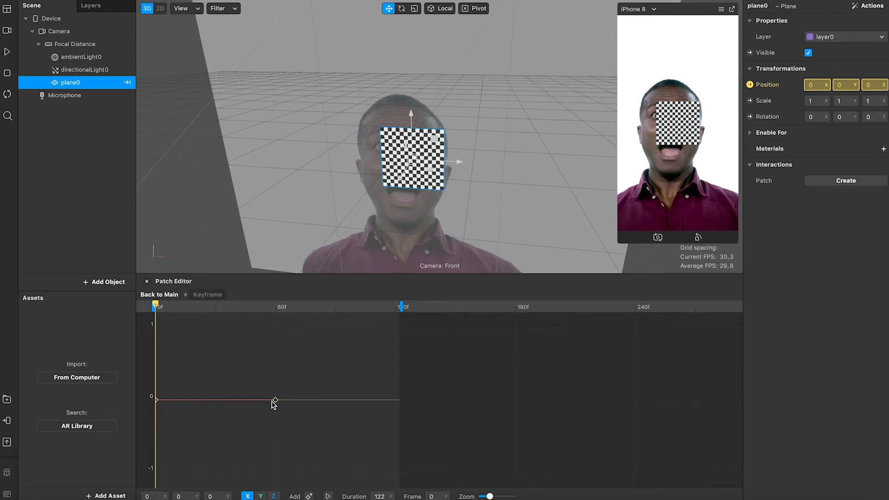
Step: Examine the keyframe curves for X, Y and Z in turn and compare them with plane0's axes in the viewport
{"action": "left_click", "coordinate": [260, 495]}
{"action": "left_click", "coordinate": [248, 495]}
{"action": "left_click", "coordinate": [260, 496]}
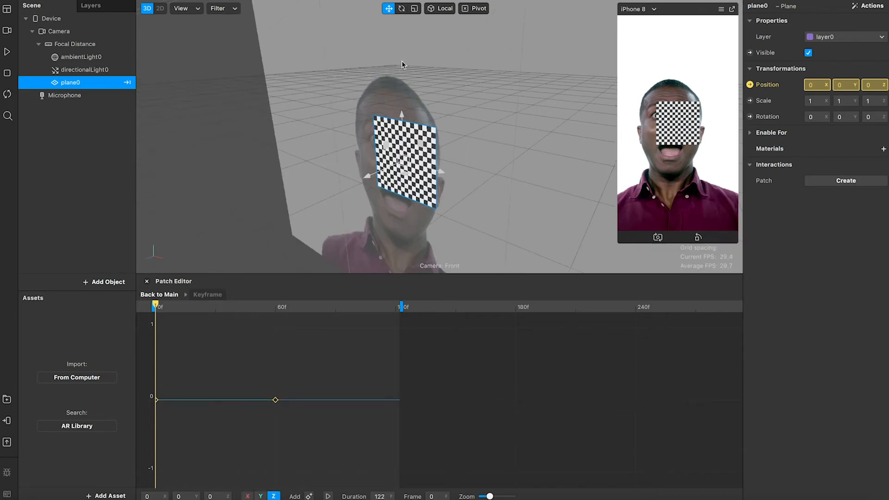
{"action": "left_click_drag", "start_coordinate": [429, 149], "coordinate": [452, 180]}
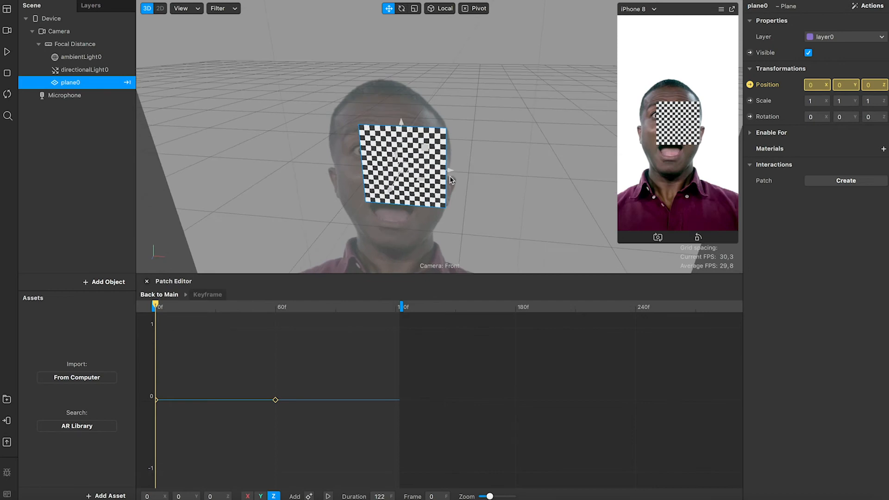
{"action": "left_click", "coordinate": [247, 495]}
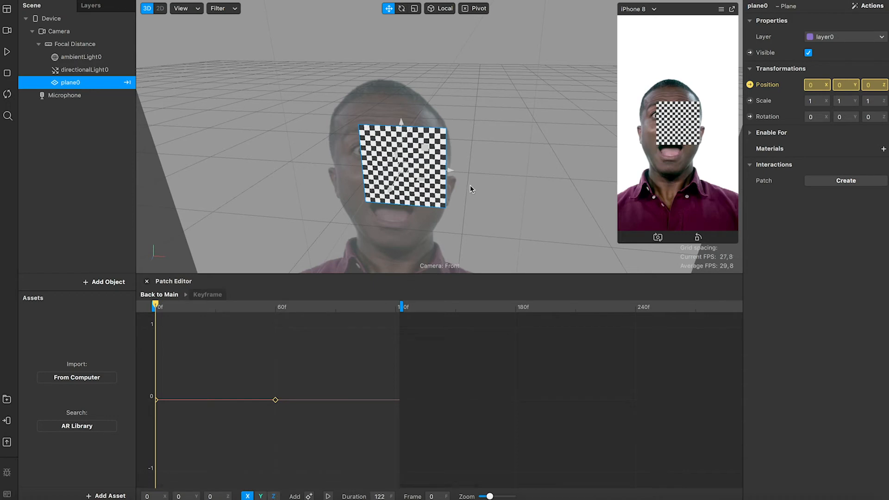
{"action": "left_click_drag", "start_coordinate": [456, 180], "coordinate": [424, 183], "text": "alt"}
{"action": "left_click", "coordinate": [273, 495]}
{"action": "left_click", "coordinate": [260, 495]}
{"action": "left_click", "coordinate": [247, 495]}
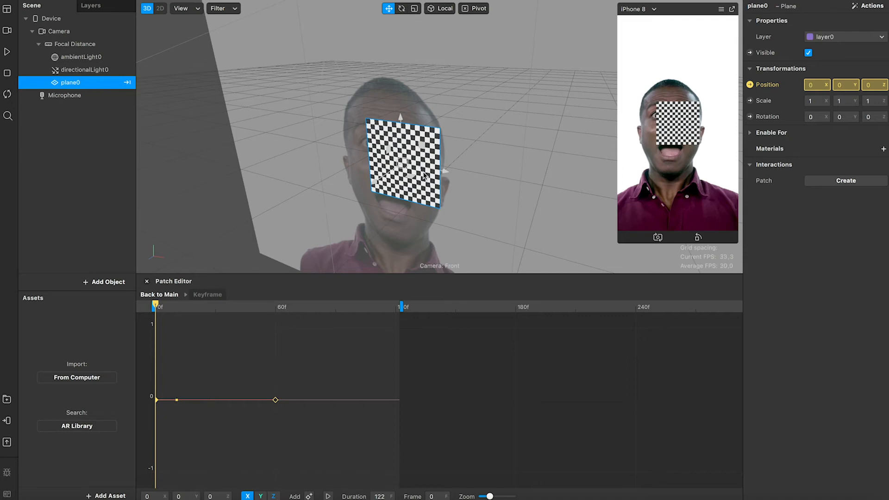
{"action": "left_click_drag", "start_coordinate": [424, 172], "coordinate": [431, 169], "text": "alt"}
{"action": "scroll", "coordinate": [397, 170], "scroll_direction": "up", "scroll_amount": 1}
{"action": "middle_click_drag", "start_coordinate": [397, 170], "coordinate": [397, 142]}
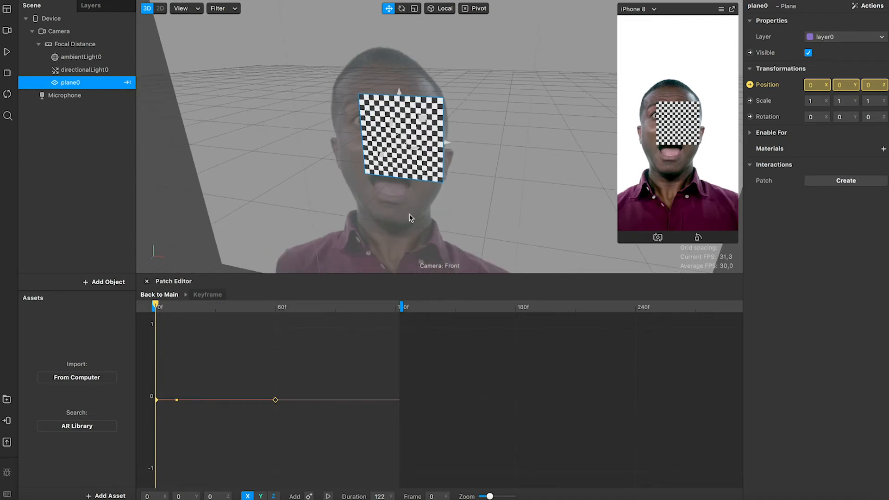
Step: Add an X keyframe at frame 40 of the position animation and lower its value to about -0.26
{"action": "left_click_drag", "start_coordinate": [156, 304], "coordinate": [237, 307]}
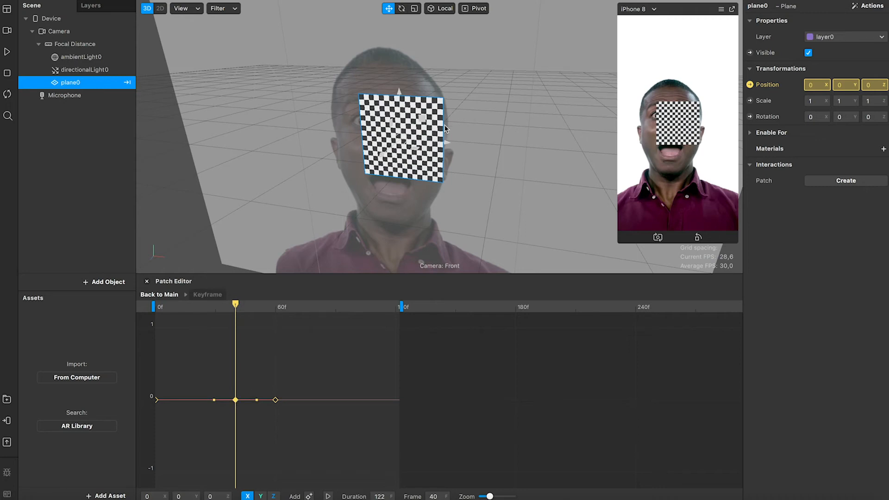
{"action": "scroll", "coordinate": [445, 129], "scroll_direction": "down", "scroll_amount": 2}
{"action": "scroll", "coordinate": [444, 129], "scroll_direction": "up", "scroll_amount": 1}
{"action": "scroll", "coordinate": [444, 129], "scroll_direction": "down", "scroll_amount": 2}
{"action": "left_click_drag", "start_coordinate": [236, 401], "coordinate": [236, 422]}
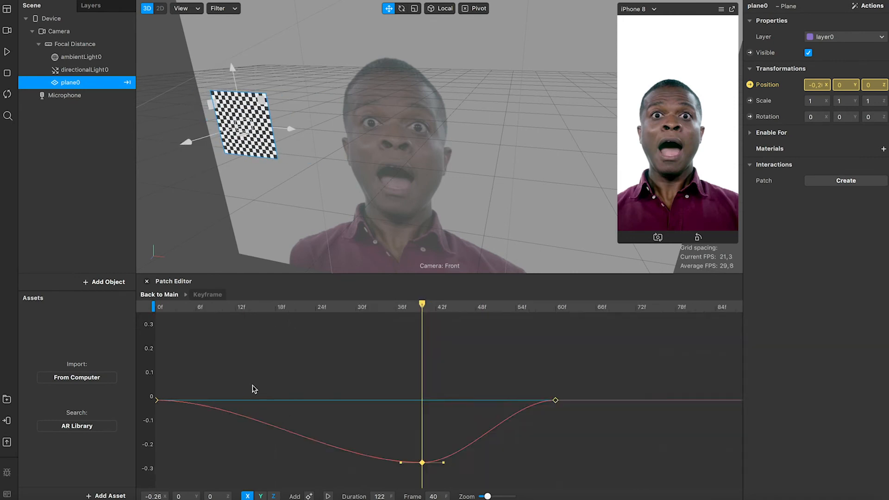
{"action": "scroll", "coordinate": [263, 379], "scroll_direction": "up", "scroll_amount": 5}
{"action": "scroll", "coordinate": [269, 380], "scroll_direction": "down", "scroll_amount": 2}
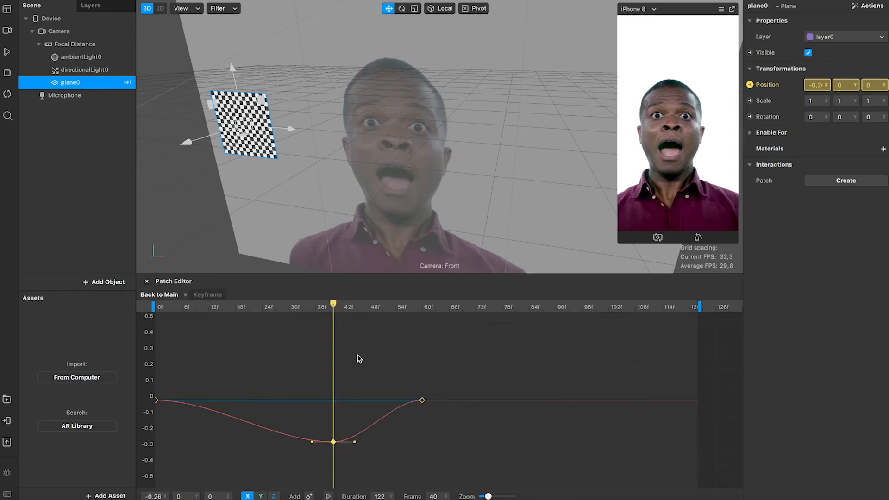
Step: Move the final X keyframe of the position curve from frame 60 to frame 85
{"action": "left_click_drag", "start_coordinate": [333, 308], "coordinate": [419, 307]}
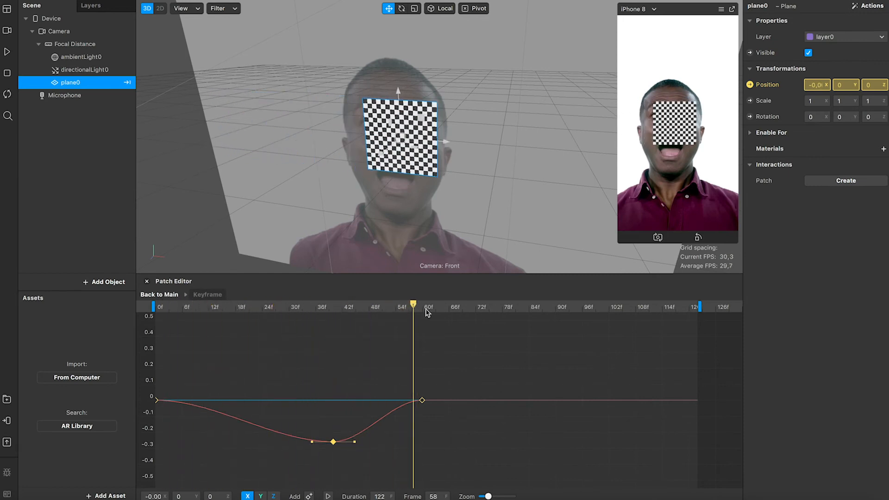
{"action": "left_click", "coordinate": [422, 400]}
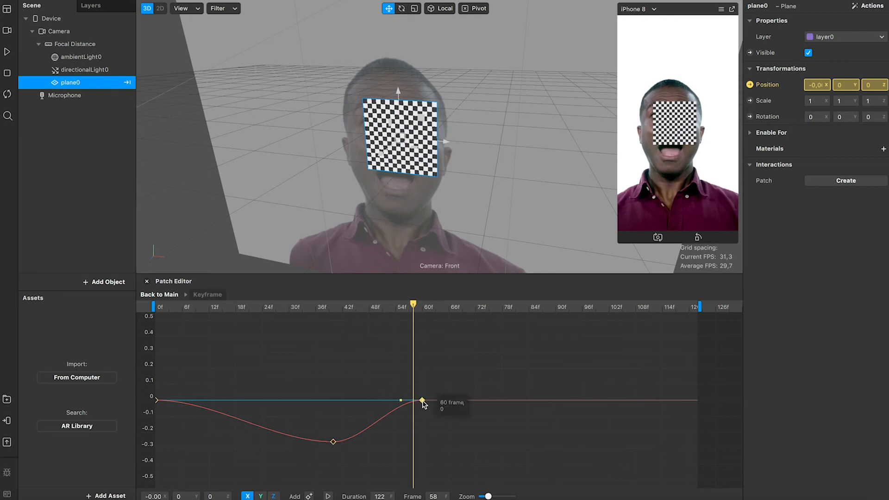
{"action": "left_click", "coordinate": [422, 307]}
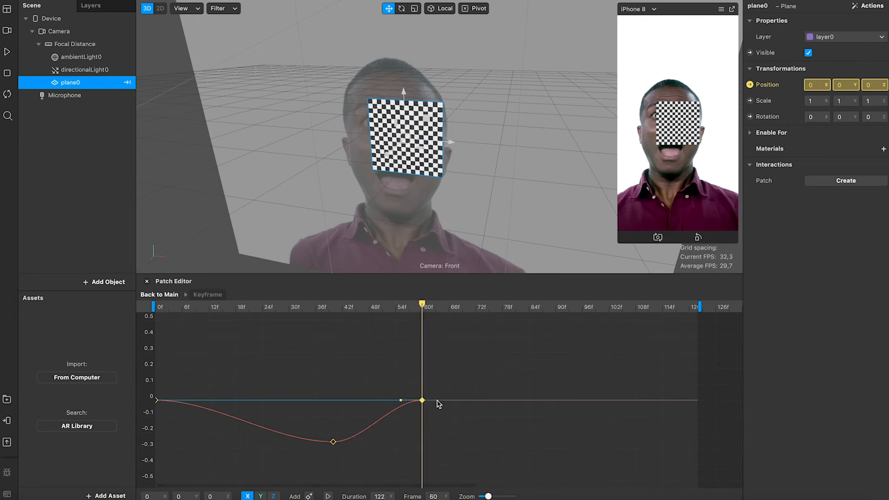
{"action": "left_click_drag", "start_coordinate": [422, 400], "coordinate": [534, 398]}
{"action": "left_click", "coordinate": [156, 493]}
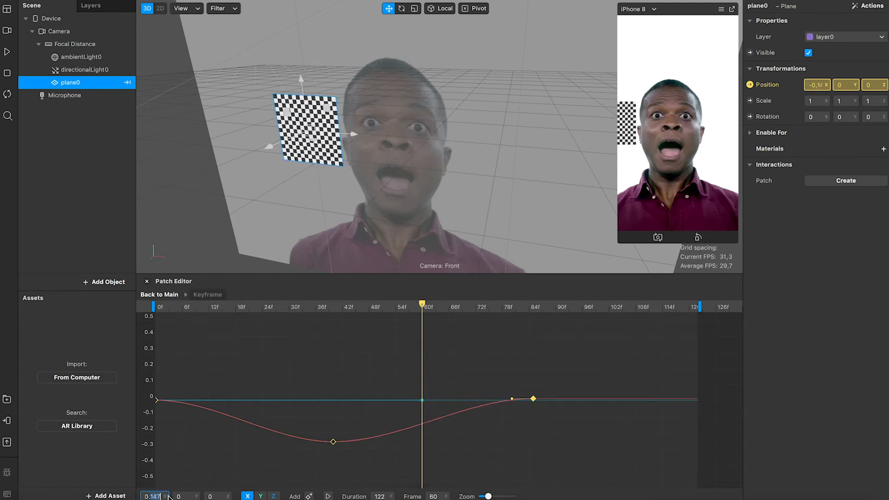
{"action": "key", "text": "Return"}
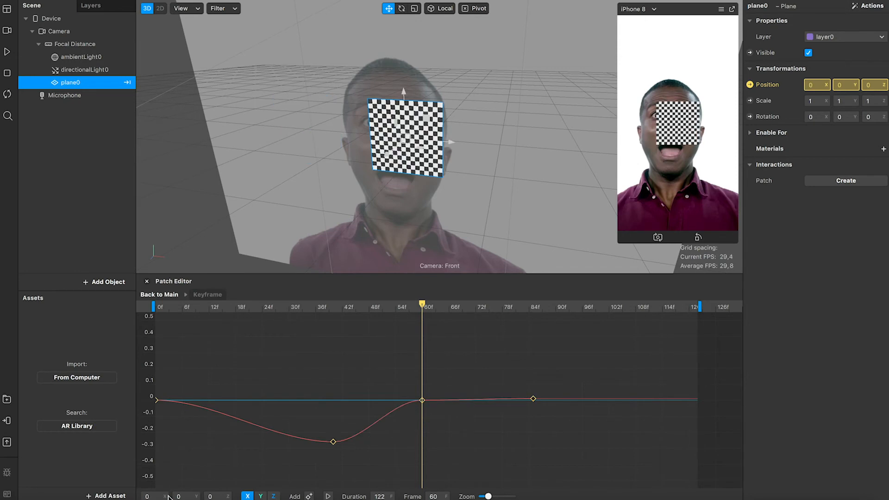
{"action": "left_click", "coordinate": [422, 401]}
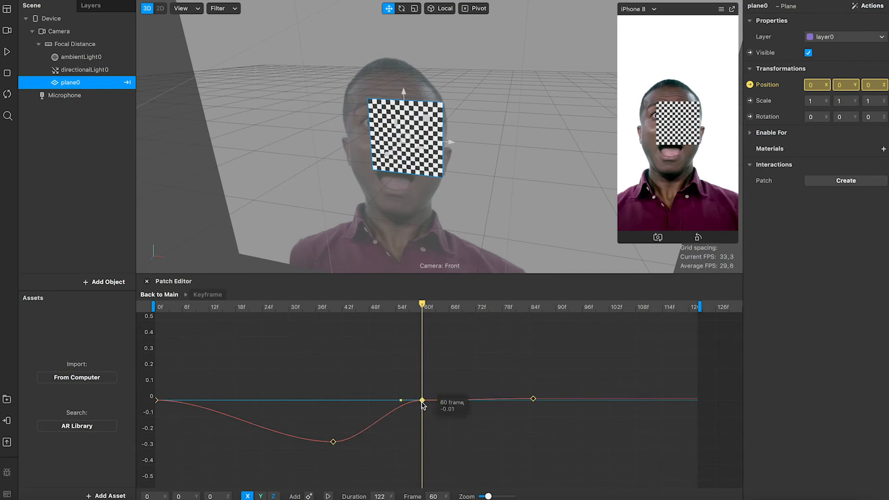
{"action": "key", "text": "Delete"}
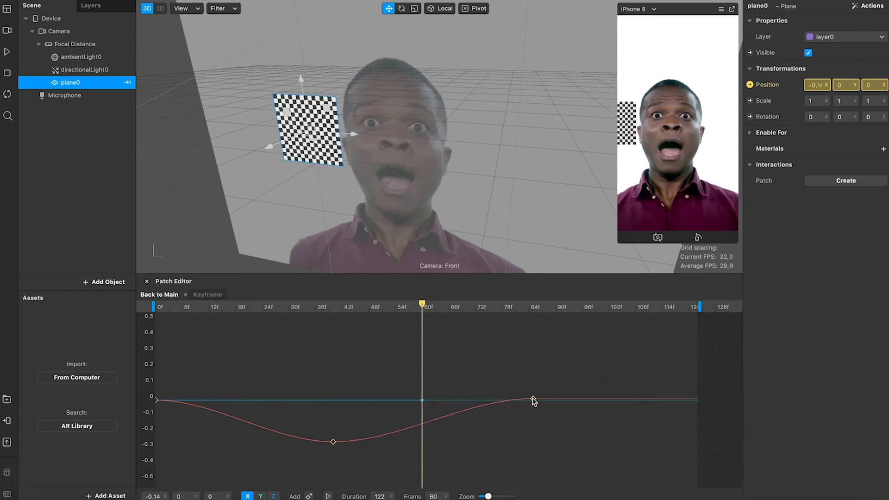
Step: Set the value of the final X keyframe at frame 85 to 0
{"action": "left_click", "coordinate": [533, 308]}
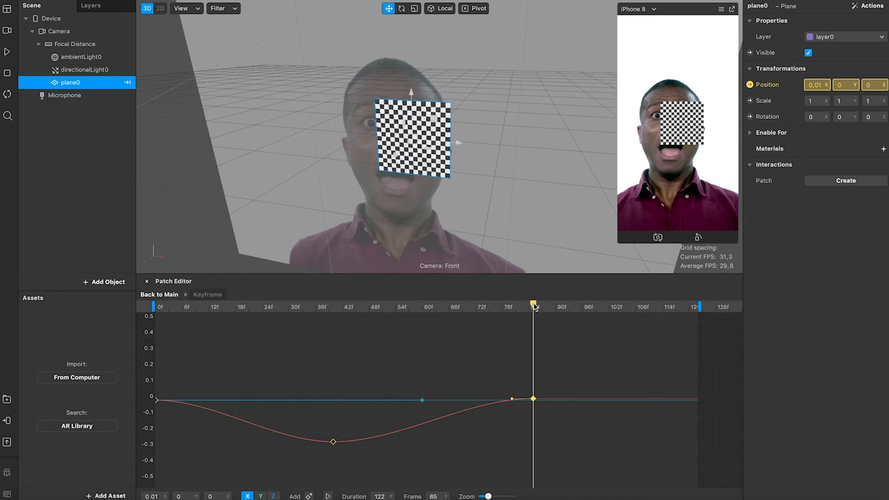
{"action": "left_click", "coordinate": [155, 497]}
{"action": "key", "text": "Return"}
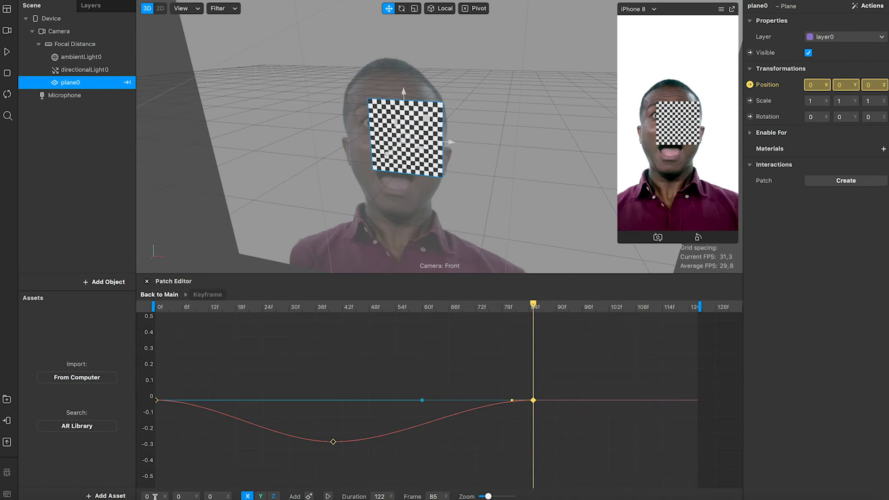
Step: Add a Y keyframe at frame 22 of the position animation and raise its value to about 0.15
{"action": "left_click", "coordinate": [422, 307]}
{"action": "left_click_drag", "start_coordinate": [318, 308], "coordinate": [153, 308]}
{"action": "left_click", "coordinate": [261, 496]}
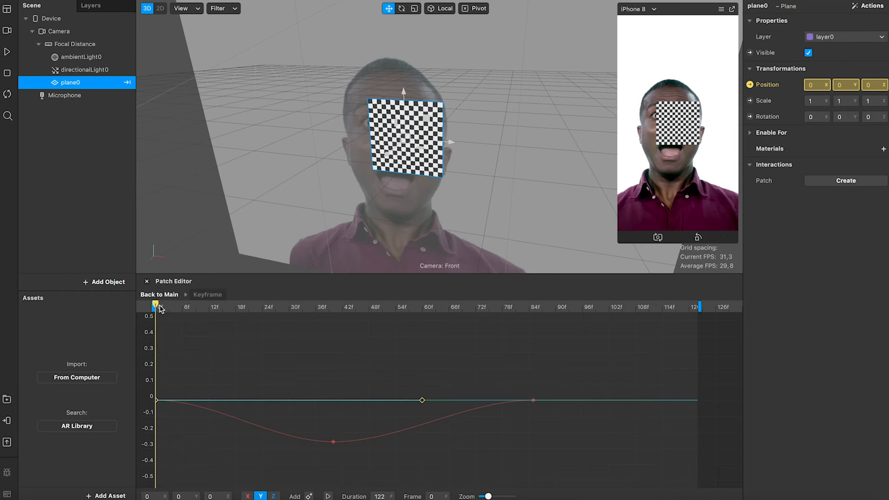
{"action": "mouse_move", "coordinate": [160, 308]}
{"action": "left_mouse_down"}
{"action": "mouse_move", "coordinate": [248, 308]}
{"action": "mouse_move", "coordinate": [148, 307]}
{"action": "left_mouse_up"}
{"action": "left_click", "coordinate": [157, 400]}
{"action": "left_click_drag", "start_coordinate": [156, 307], "coordinate": [254, 308]}
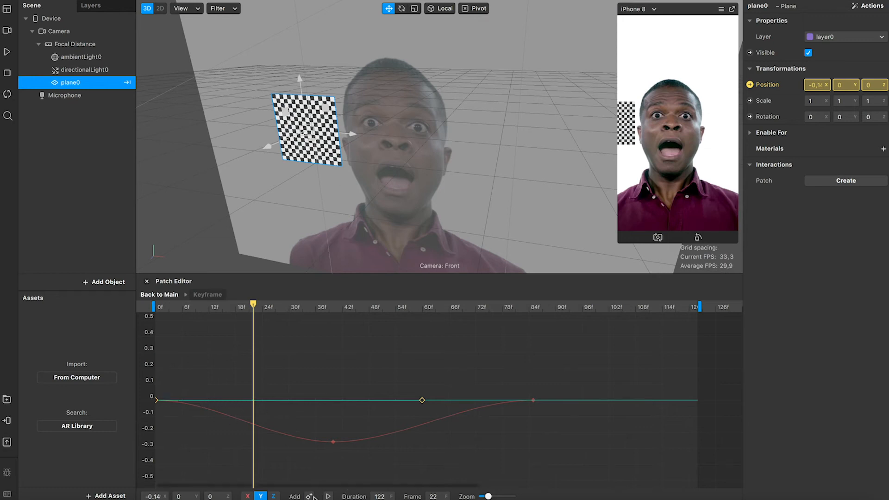
{"action": "left_click_drag", "start_coordinate": [253, 400], "coordinate": [254, 375]}
{"action": "middle_click_drag", "start_coordinate": [313, 173], "coordinate": [313, 209]}
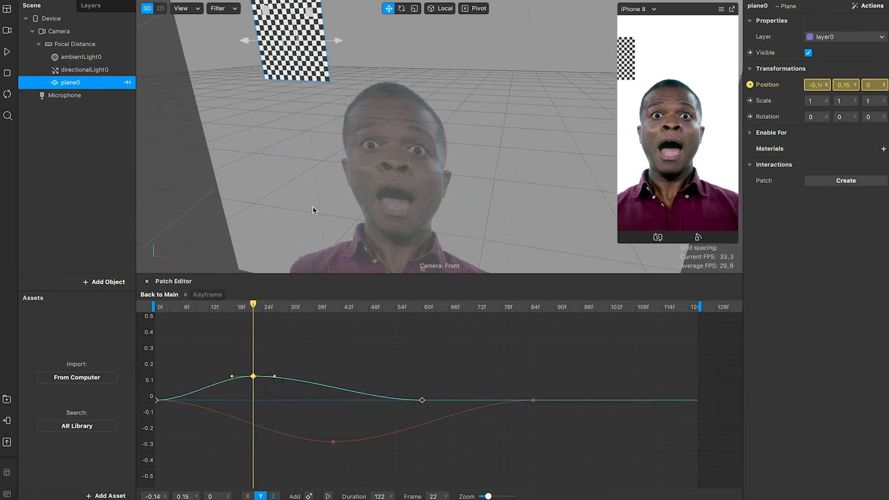
{"action": "scroll", "coordinate": [321, 166], "scroll_direction": "down", "scroll_amount": 3}
{"action": "middle_click_drag", "start_coordinate": [320, 165], "coordinate": [328, 148]}
{"action": "left_click_drag", "start_coordinate": [256, 377], "coordinate": [255, 374]}
Step: Scrub through the position timeline to preview plane0's combined X and Y movement, ending at frame 0
{"action": "left_click_drag", "start_coordinate": [254, 309], "coordinate": [422, 342]}
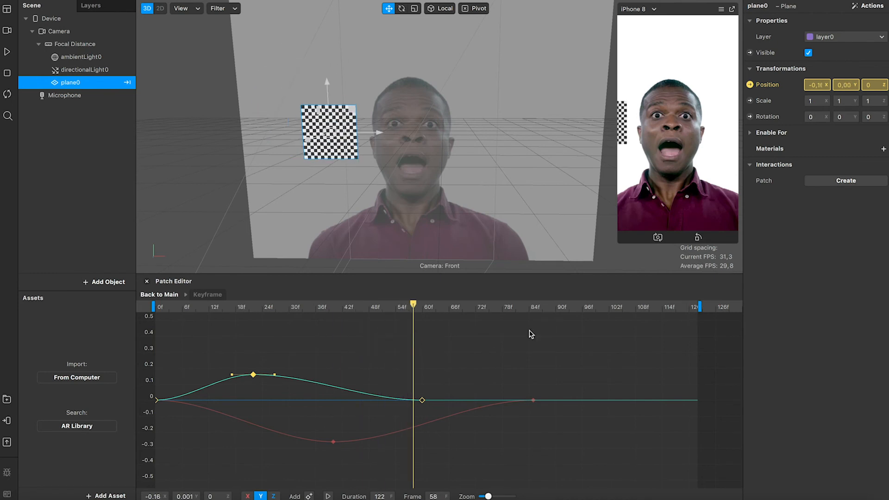
{"action": "left_click_drag", "start_coordinate": [428, 304], "coordinate": [154, 285]}
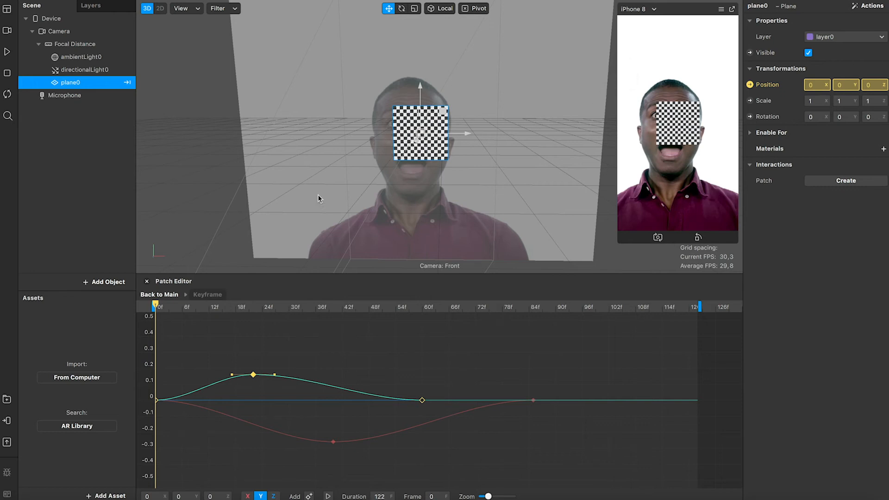
{"action": "left_click_drag", "start_coordinate": [156, 305], "coordinate": [391, 309]}
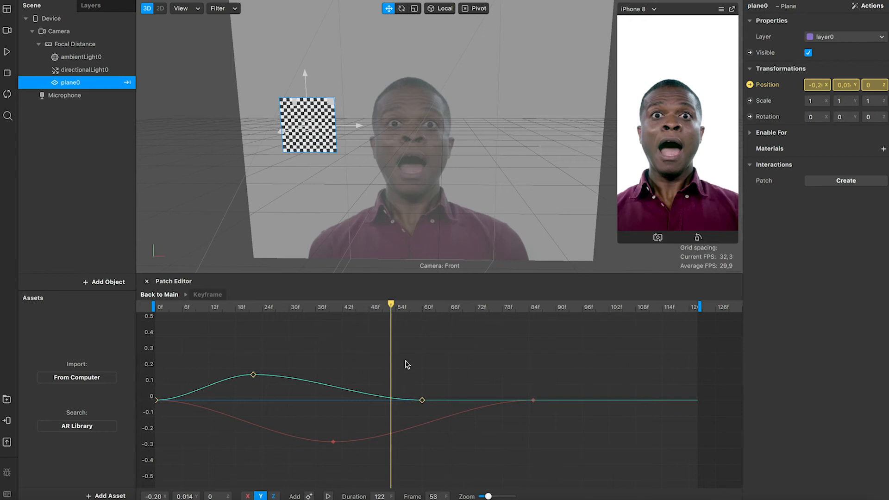
{"action": "left_click_drag", "start_coordinate": [382, 311], "coordinate": [151, 311]}
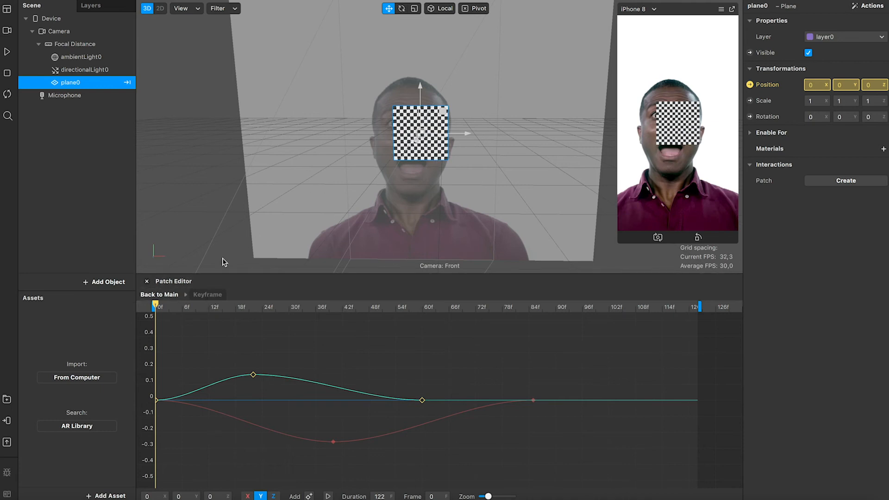
Step: Return to the main patch graph and create a 3D Rotation patch for plane0 below its 3D Position patch
{"action": "left_click", "coordinate": [158, 294]}
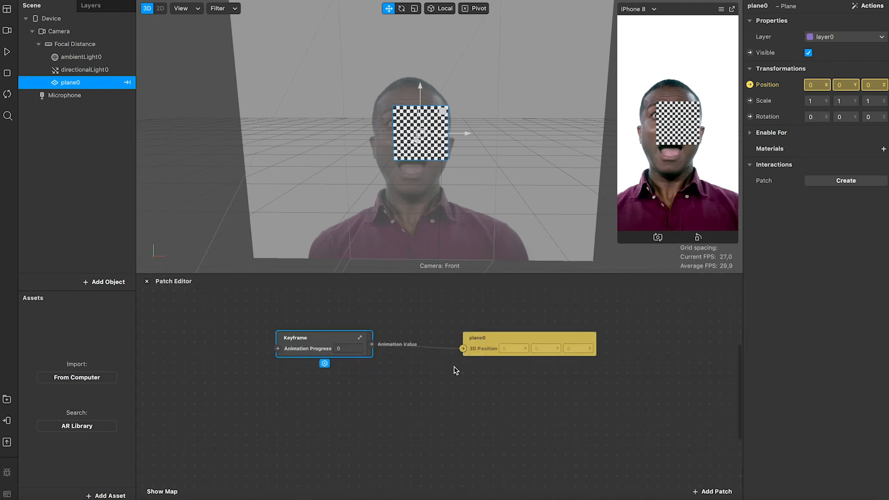
{"action": "left_click", "coordinate": [473, 323]}
{"action": "scroll", "coordinate": [487, 362], "scroll_direction": "right", "scroll_amount": 1}
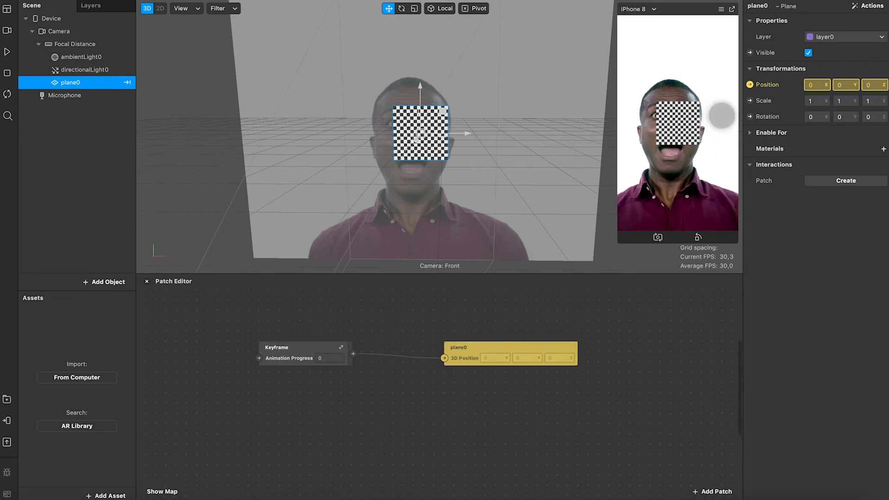
{"action": "left_click", "coordinate": [749, 118]}
{"action": "left_click_drag", "start_coordinate": [474, 400], "coordinate": [486, 405]}
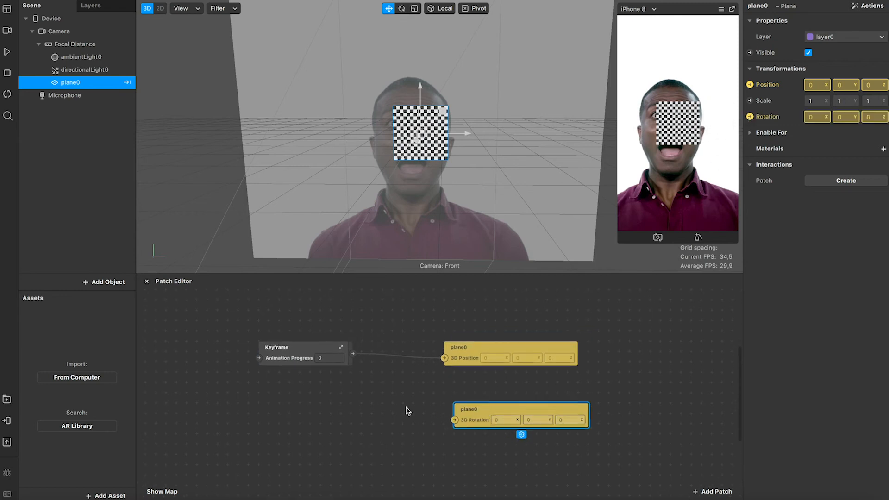
Step: Add a second Keyframe patch from the Animation category and connect its Animation Value output to plane0's 3D Rotation patch
{"action": "scroll", "coordinate": [406, 408], "scroll_direction": "left", "scroll_amount": 1}
{"action": "scroll", "coordinate": [406, 409], "scroll_direction": "down", "scroll_amount": 1}
{"action": "double_click", "coordinate": [280, 397]}
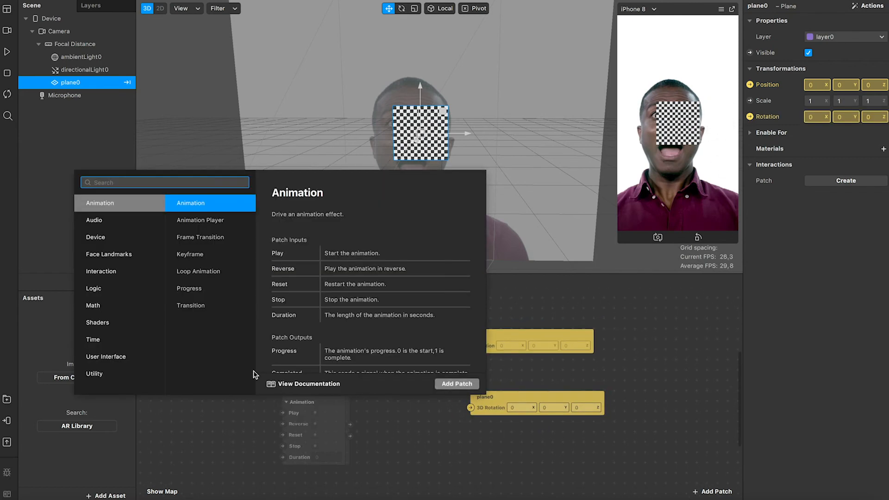
{"action": "left_click", "coordinate": [204, 254]}
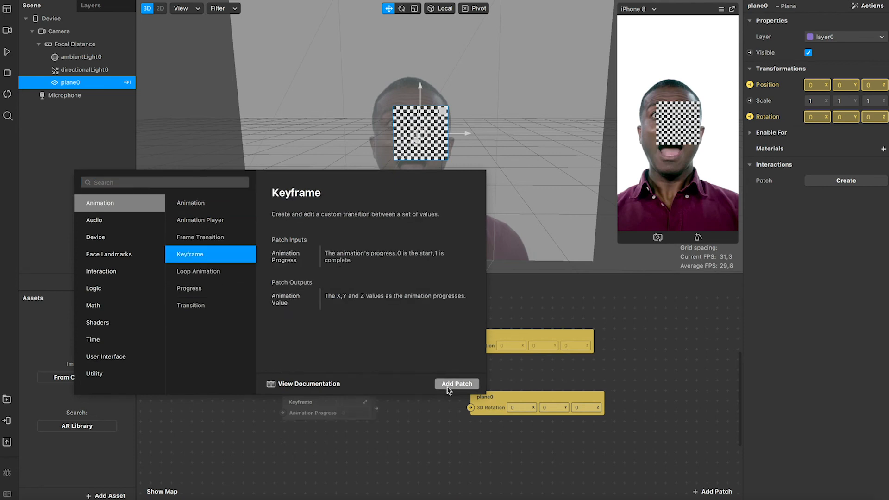
{"action": "left_click", "coordinate": [456, 383]}
{"action": "left_click_drag", "start_coordinate": [368, 403], "coordinate": [464, 410]}
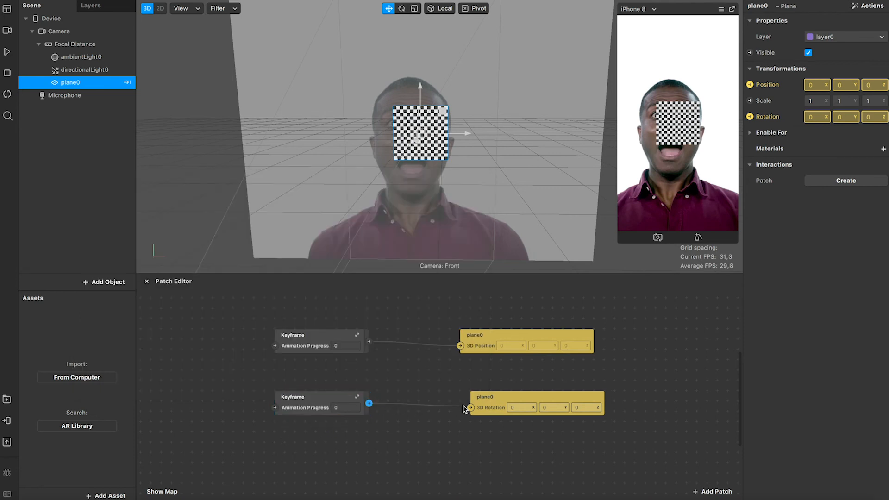
Step: Extend the rotation Keyframe patch's duration to 93 frames and add a raised X keyframe at frame 37
{"action": "left_click", "coordinate": [356, 396]}
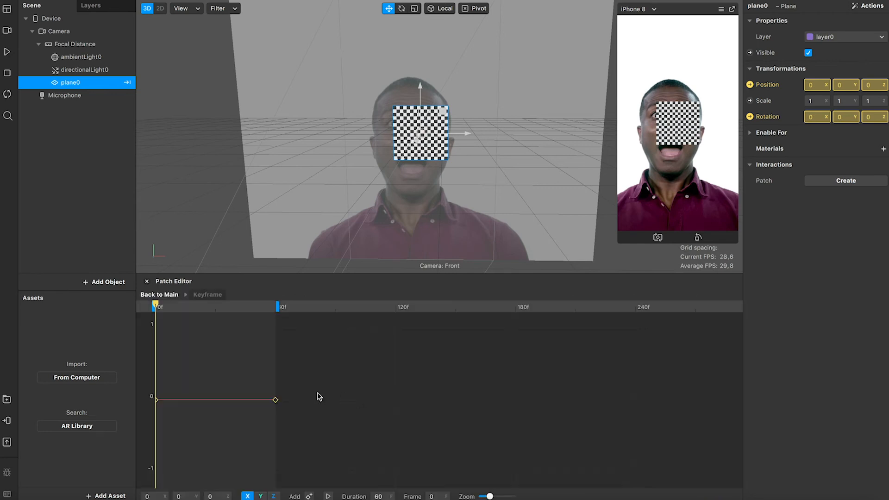
{"action": "left_click_drag", "start_coordinate": [277, 309], "coordinate": [343, 308]}
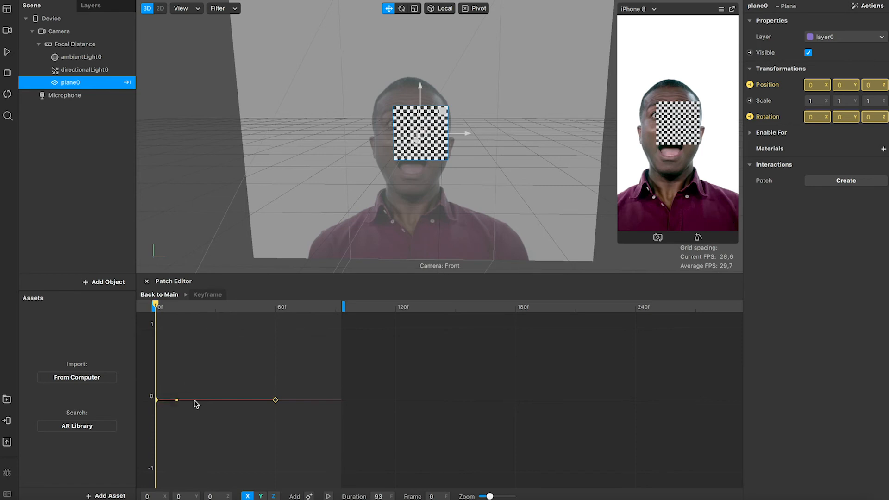
{"action": "left_click_drag", "start_coordinate": [157, 308], "coordinate": [230, 308]}
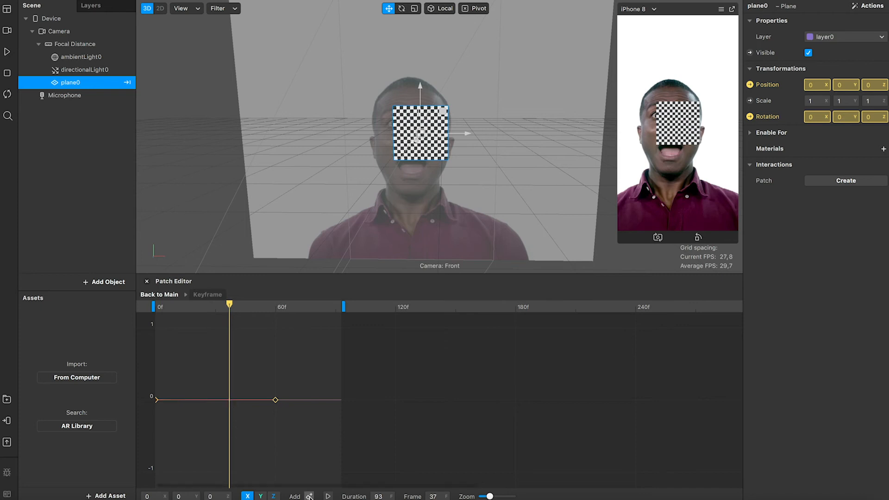
{"action": "left_click_drag", "start_coordinate": [230, 403], "coordinate": [231, 378]}
{"action": "left_click_drag", "start_coordinate": [219, 307], "coordinate": [155, 307]}
{"action": "left_click", "coordinate": [328, 496]}
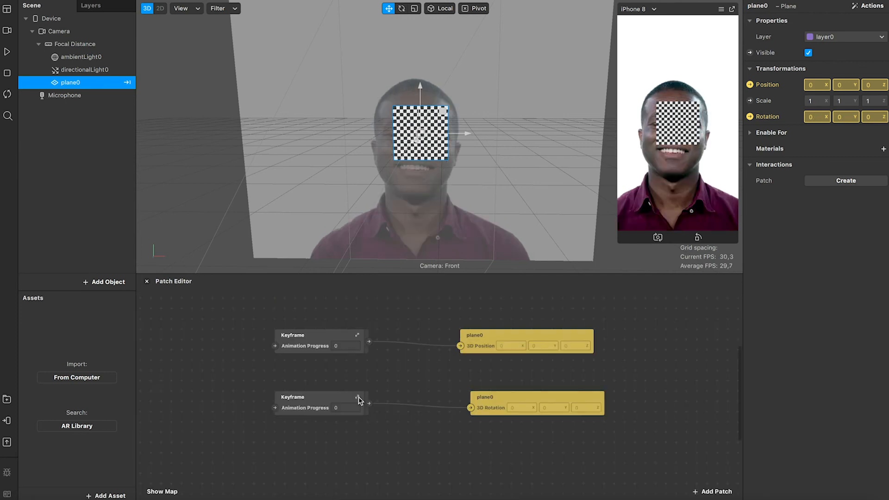
{"action": "double_click", "coordinate": [360, 400]}
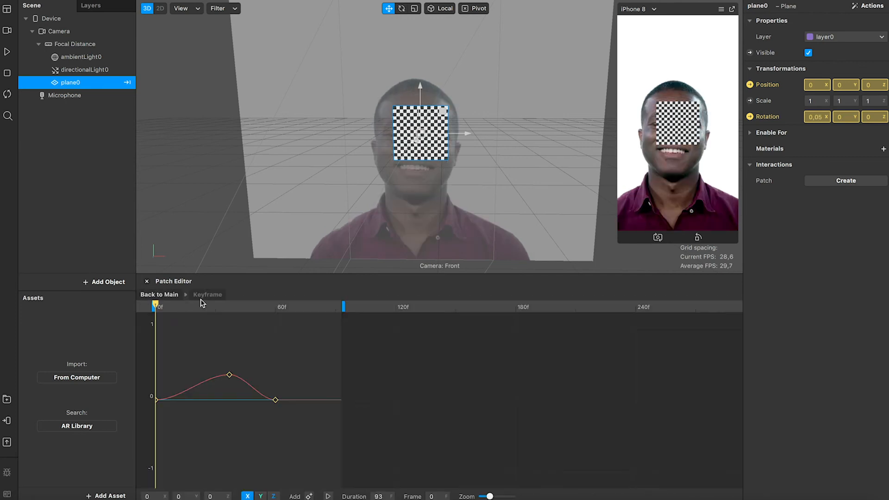
{"action": "left_click", "coordinate": [162, 295]}
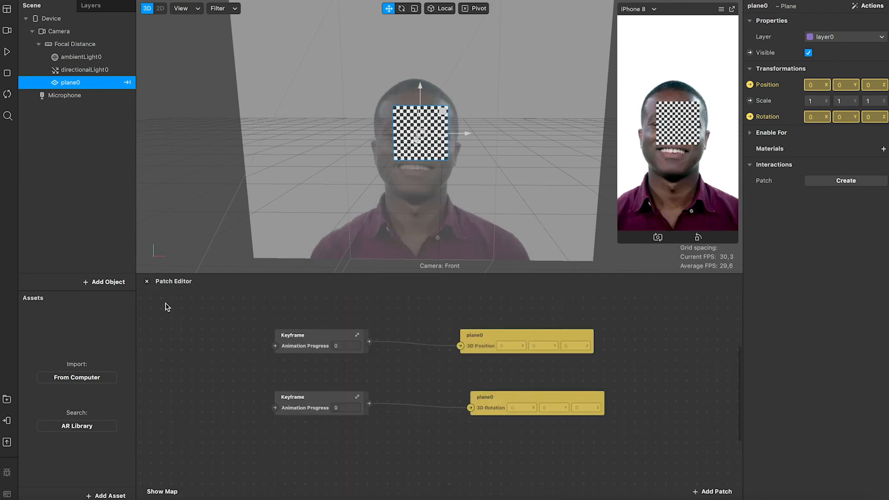
Step: Raise the rotation curve's middle X keyframe in stages to above 8, scrubbing the timeline to check the rotation
{"action": "left_click", "coordinate": [359, 397]}
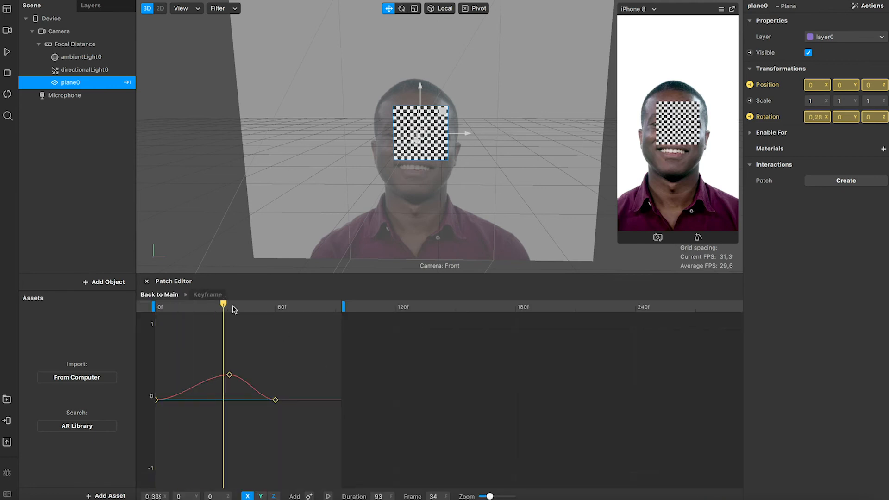
{"action": "left_click_drag", "start_coordinate": [230, 374], "coordinate": [226, 233]}
{"action": "scroll", "coordinate": [226, 357], "scroll_direction": "down", "scroll_amount": 5}
{"action": "scroll", "coordinate": [191, 364], "scroll_direction": "up", "scroll_amount": 5}
{"action": "mouse_move", "coordinate": [166, 305]}
{"action": "left_mouse_down"}
{"action": "mouse_move", "coordinate": [196, 307]}
{"action": "mouse_move", "coordinate": [169, 306]}
{"action": "mouse_move", "coordinate": [181, 307]}
{"action": "left_mouse_up"}
{"action": "scroll", "coordinate": [189, 330], "scroll_direction": "up", "scroll_amount": 3}
{"action": "scroll", "coordinate": [248, 341], "scroll_direction": "down", "scroll_amount": 10}
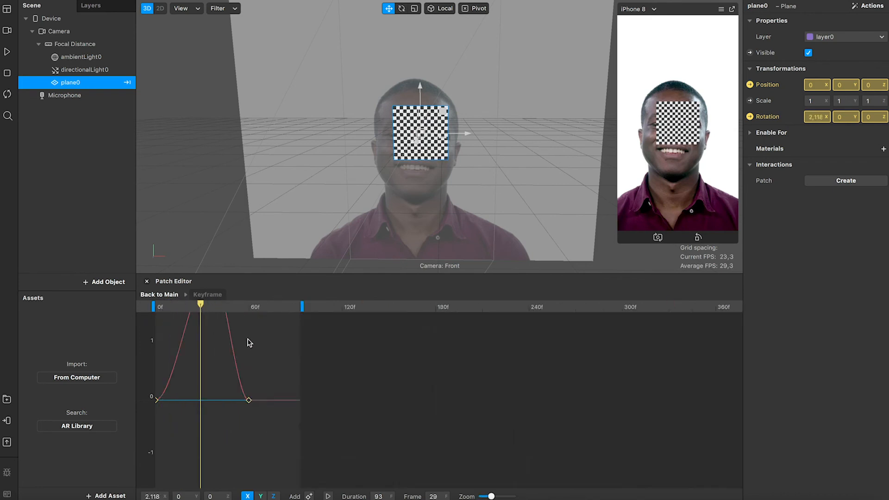
{"action": "scroll", "coordinate": [199, 388], "scroll_direction": "up", "scroll_amount": 10}
{"action": "left_click_drag", "start_coordinate": [175, 347], "coordinate": [178, 313]}
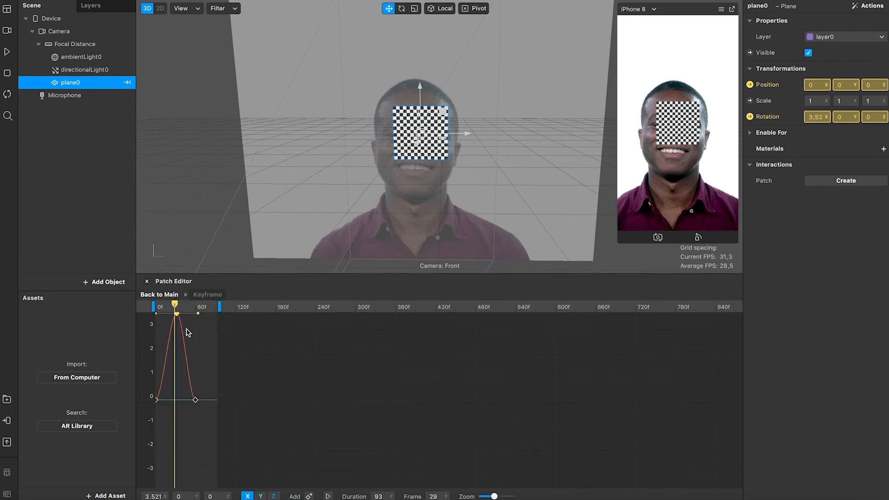
{"action": "scroll", "coordinate": [187, 331], "scroll_direction": "down", "scroll_amount": 3}
{"action": "left_click_drag", "start_coordinate": [165, 376], "coordinate": [155, 307]}
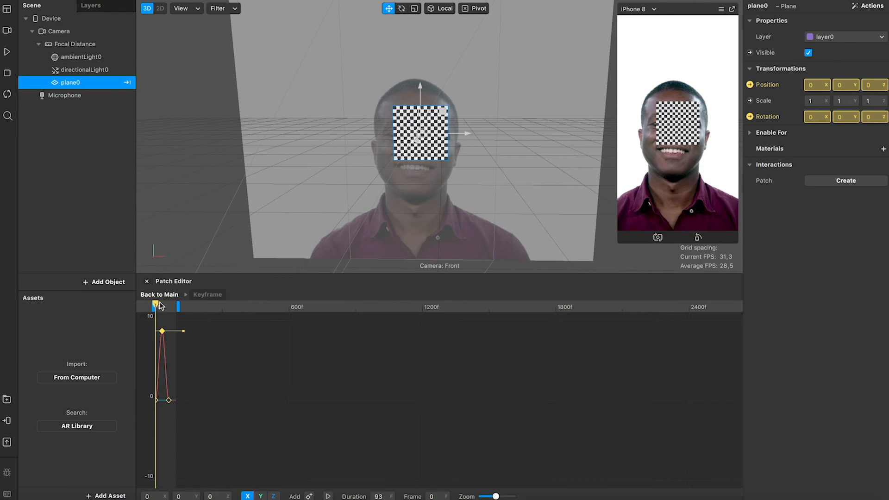
Step: Move the rotation curve's last X keyframe close to the end of the 93-frame duration, scrubbing the timeline to check the plane's tilt
{"action": "scroll", "coordinate": [370, 157], "scroll_direction": "up", "scroll_amount": 5}
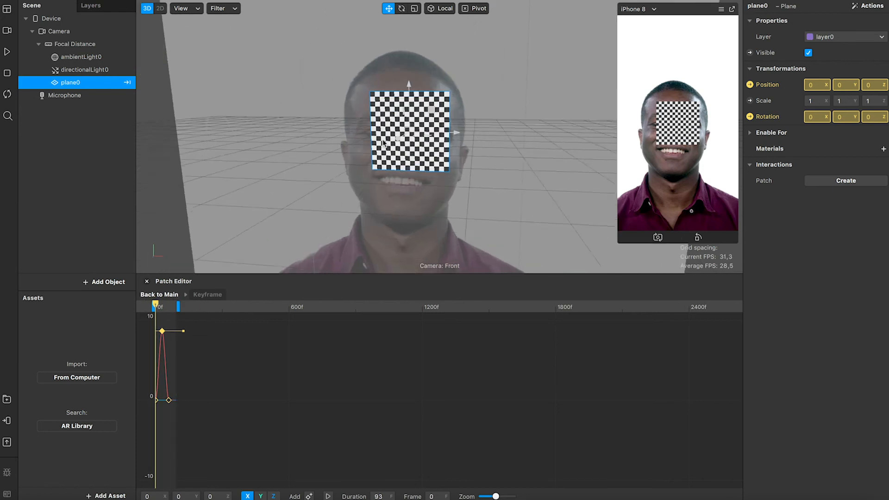
{"action": "left_click_drag", "start_coordinate": [383, 143], "coordinate": [320, 162], "text": "alt"}
{"action": "left_click_drag", "start_coordinate": [150, 306], "coordinate": [167, 307]}
{"action": "scroll", "coordinate": [170, 374], "scroll_direction": "up", "scroll_amount": 10}
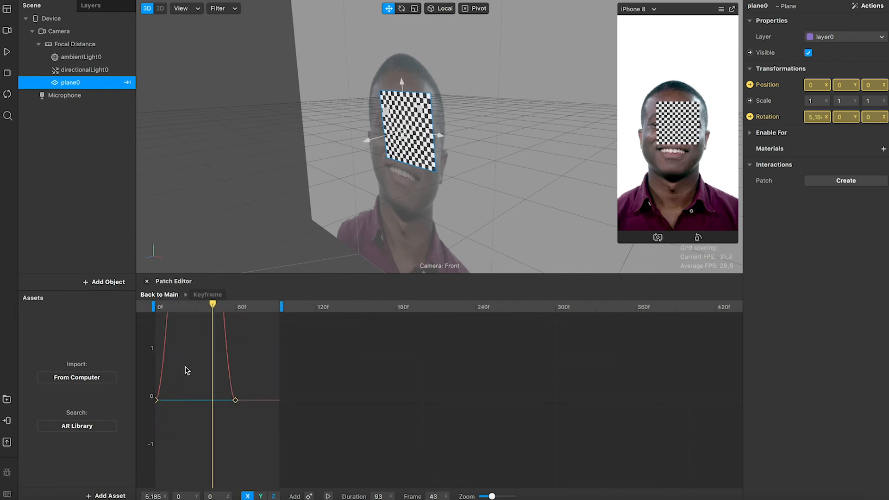
{"action": "left_click_drag", "start_coordinate": [223, 309], "coordinate": [229, 309]}
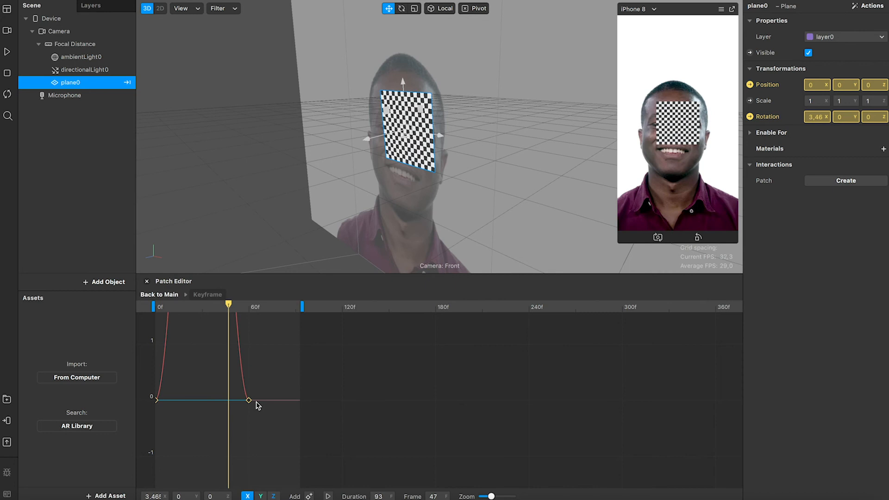
{"action": "left_click_drag", "start_coordinate": [250, 401], "coordinate": [285, 404]}
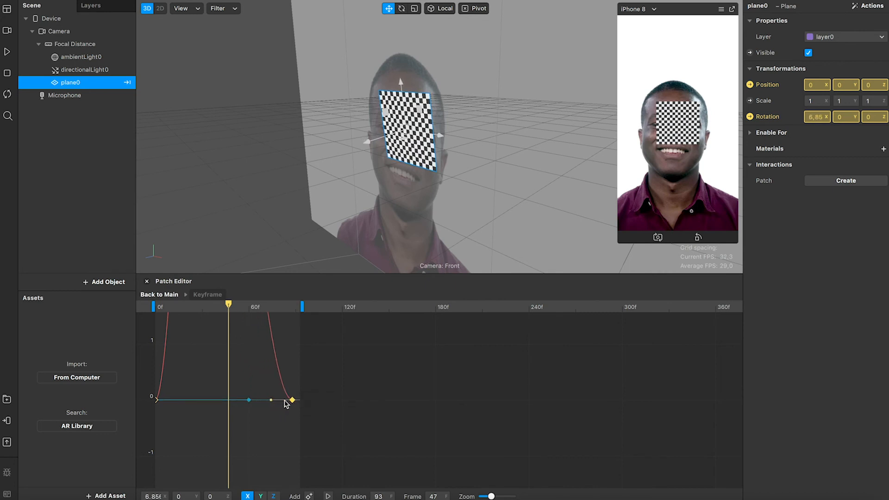
{"action": "left_click_drag", "start_coordinate": [234, 312], "coordinate": [281, 309]}
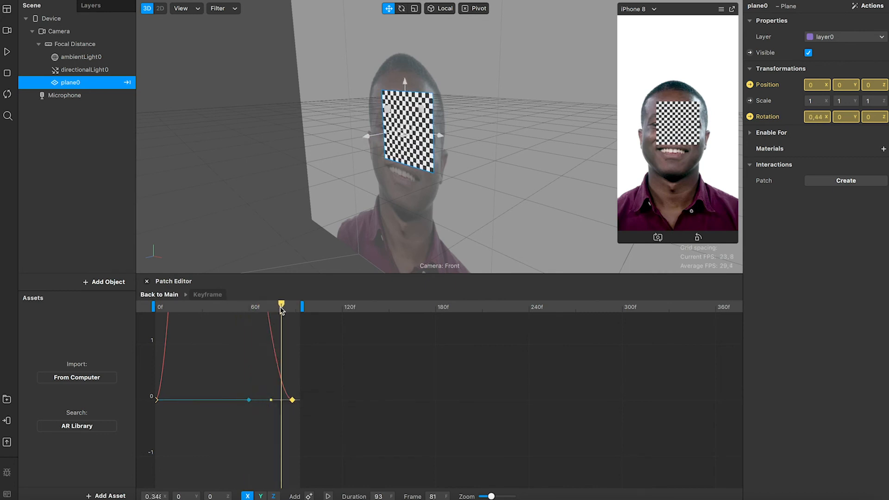
{"action": "left_click_drag", "start_coordinate": [293, 401], "coordinate": [291, 399]}
Step: Add a Y rotation keyframe around frame 42, lower it to about -11.67, and shift the last Y keyframe near the duration's end
{"action": "left_click", "coordinate": [262, 495]}
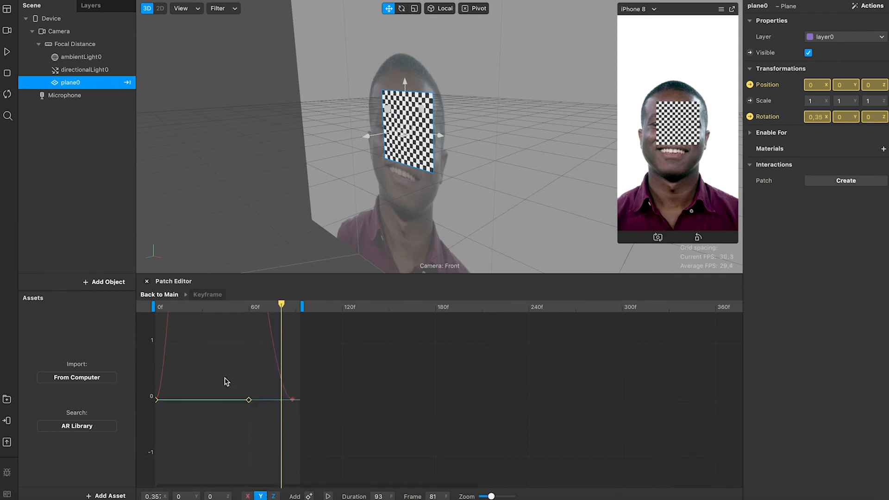
{"action": "left_click", "coordinate": [220, 308]}
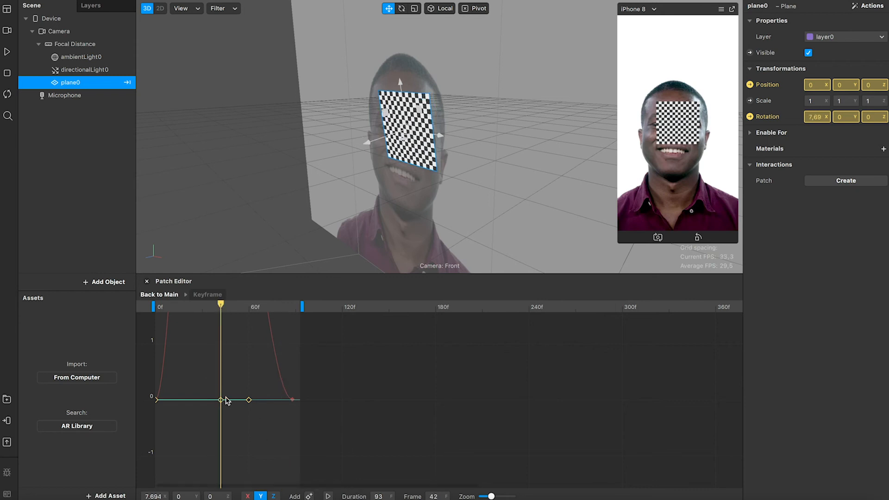
{"action": "left_click_drag", "start_coordinate": [222, 399], "coordinate": [223, 456]}
{"action": "scroll", "coordinate": [227, 423], "scroll_direction": "down", "scroll_amount": 5}
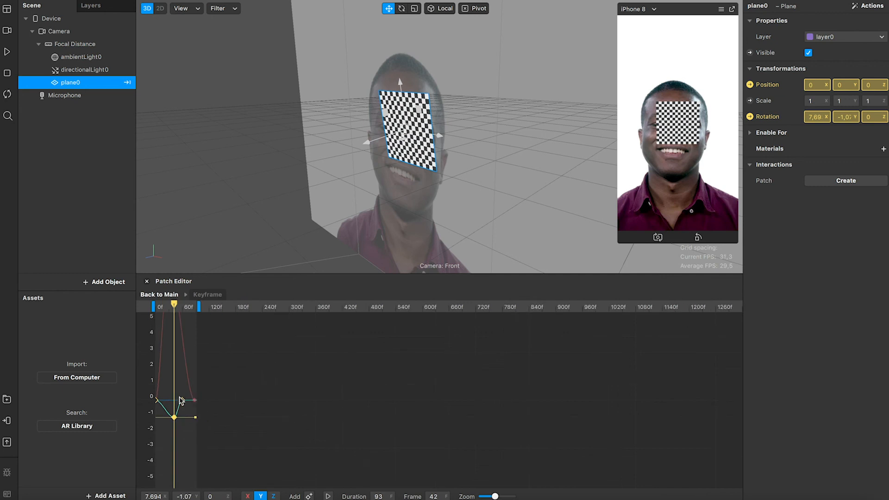
{"action": "scroll", "coordinate": [187, 405], "scroll_direction": "down", "scroll_amount": 3}
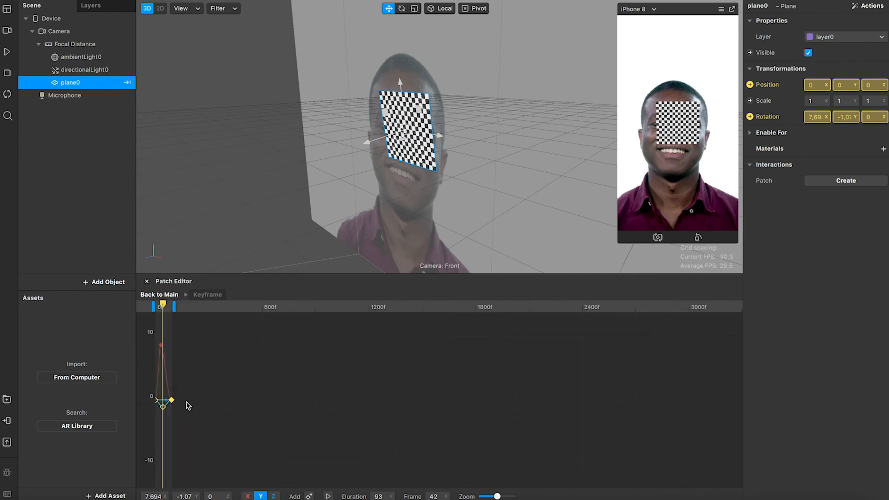
{"action": "left_click_drag", "start_coordinate": [161, 408], "coordinate": [163, 477]}
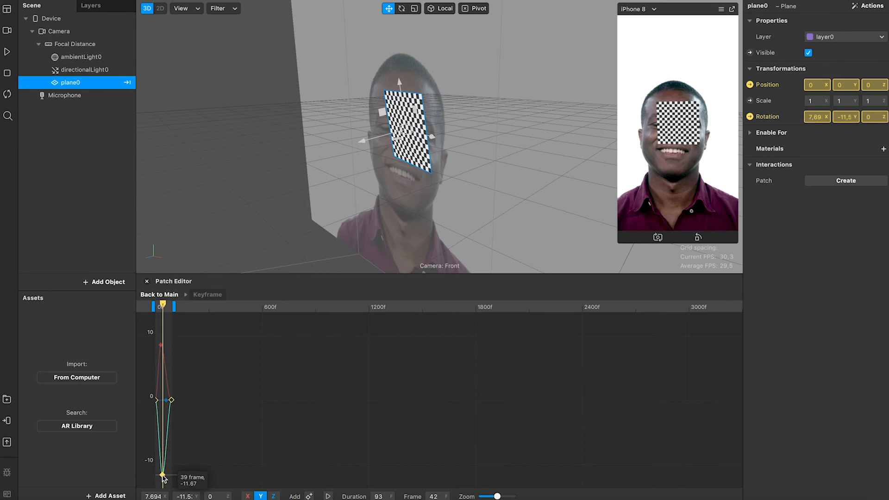
Step: Set the middle Y rotation keyframe's value to -50 and scrub through to the end of the animation
{"action": "left_click", "coordinate": [189, 496]}
{"action": "type", "text": "-50"}
{"action": "key", "text": "Return"}
{"action": "scroll", "coordinate": [175, 349], "scroll_direction": "up", "scroll_amount": 5}
{"action": "mouse_move", "coordinate": [231, 308]}
{"action": "left_mouse_down"}
{"action": "mouse_move", "coordinate": [174, 303]}
{"action": "mouse_move", "coordinate": [365, 300]}
{"action": "mouse_move", "coordinate": [155, 301]}
{"action": "mouse_move", "coordinate": [319, 300]}
{"action": "left_mouse_up"}
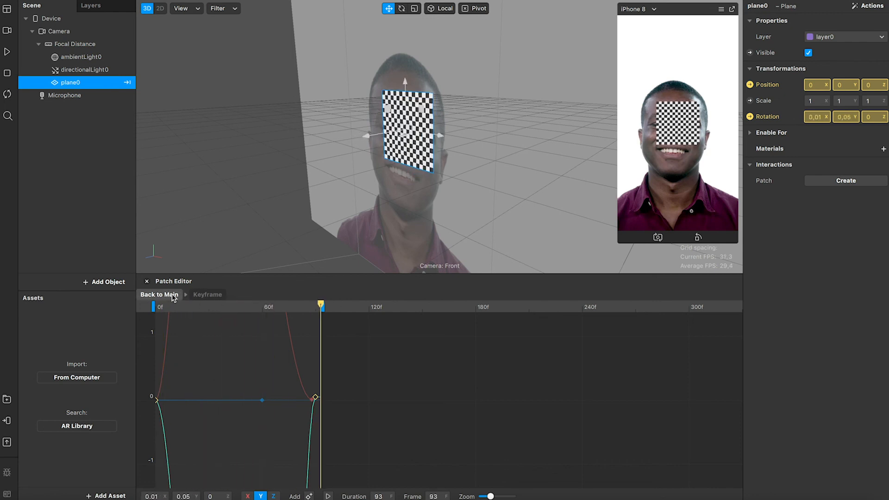
Step: Return to the main patch graph and add a Loop Animation patch with its Progress feeding both Keyframe patches' Animation Progress
{"action": "left_click", "coordinate": [173, 295]}
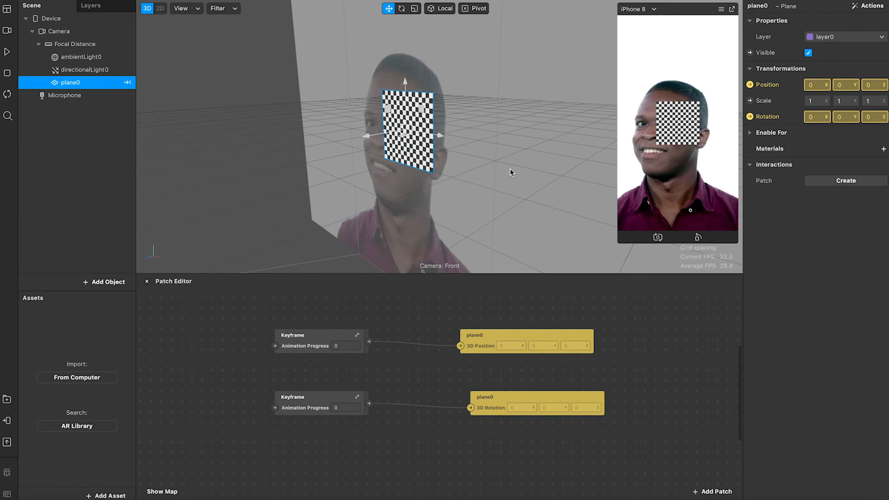
{"action": "left_click", "coordinate": [478, 179]}
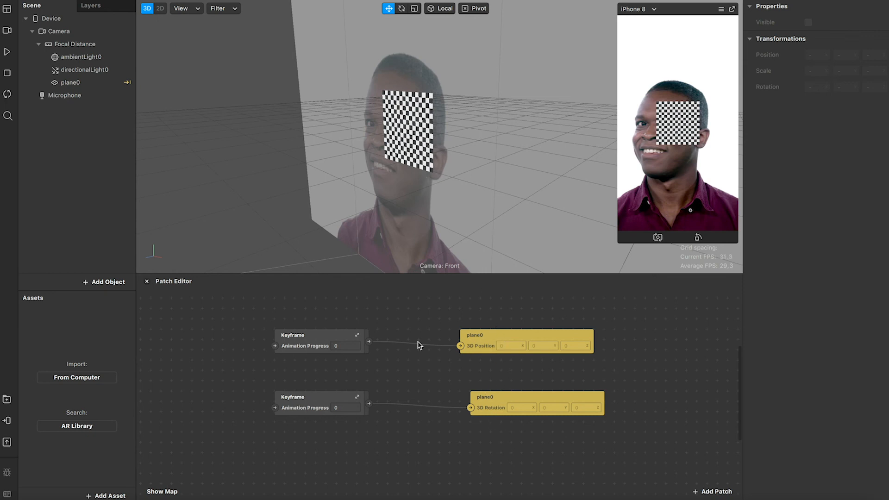
{"action": "scroll", "coordinate": [327, 338], "scroll_direction": "left", "scroll_amount": 5}
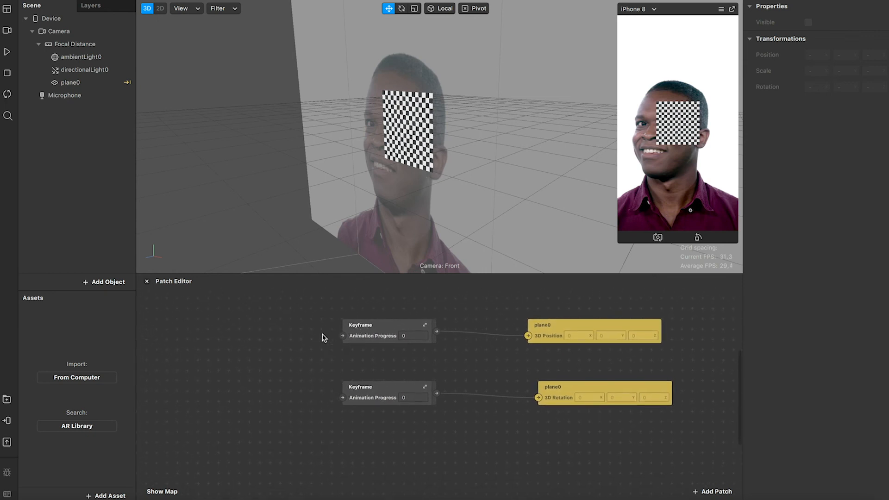
{"action": "right_click", "coordinate": [200, 332]}
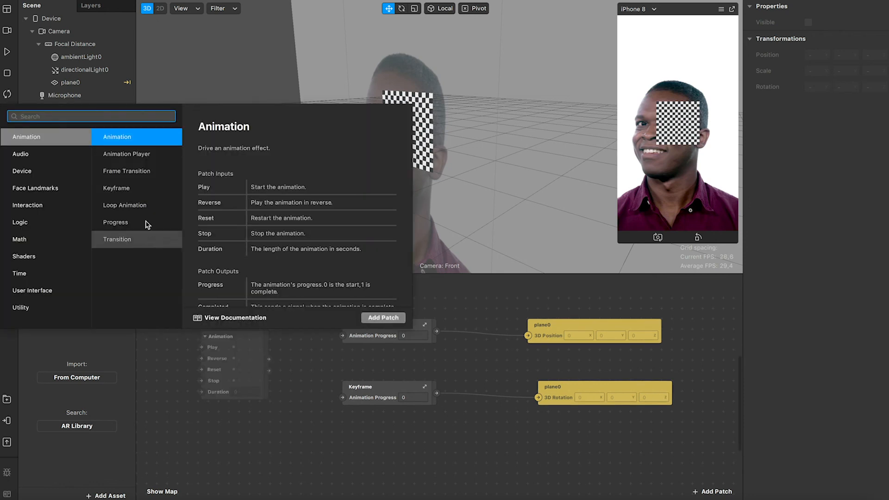
{"action": "left_click", "coordinate": [124, 205]}
{"action": "left_click", "coordinate": [382, 317]}
{"action": "left_click_drag", "start_coordinate": [268, 354], "coordinate": [343, 335]}
{"action": "left_click_drag", "start_coordinate": [269, 355], "coordinate": [338, 399]}
Step: Play the preview and set the Loop Animation patch's duration to 4 seconds
{"action": "left_click", "coordinate": [7, 52]}
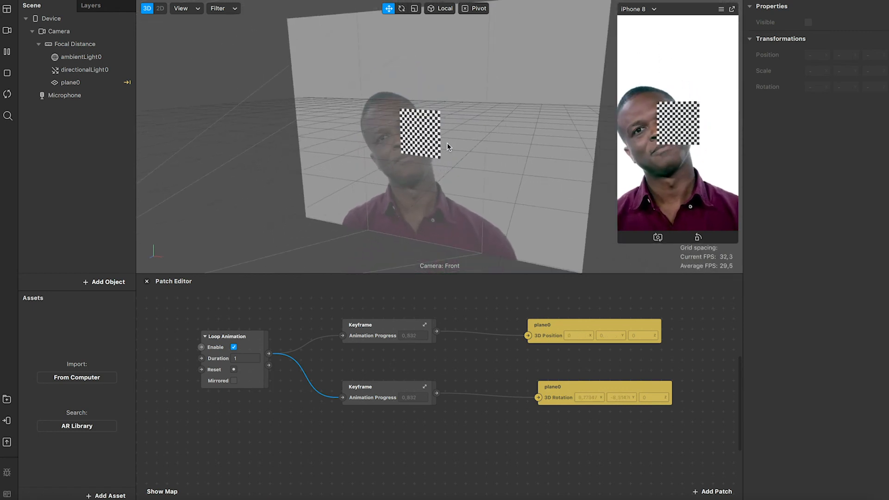
{"action": "left_click", "coordinate": [243, 359]}
{"action": "type", "text": "4"}
{"action": "key", "text": "Return"}
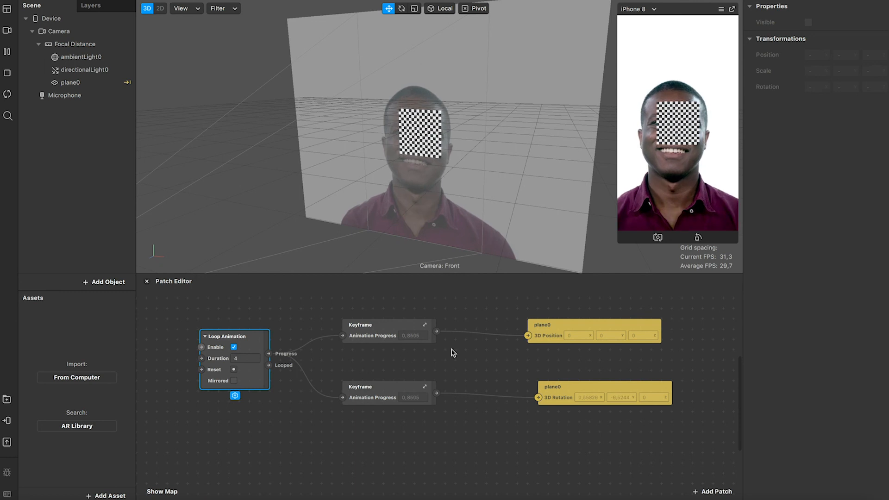
{"action": "left_click", "coordinate": [520, 308]}
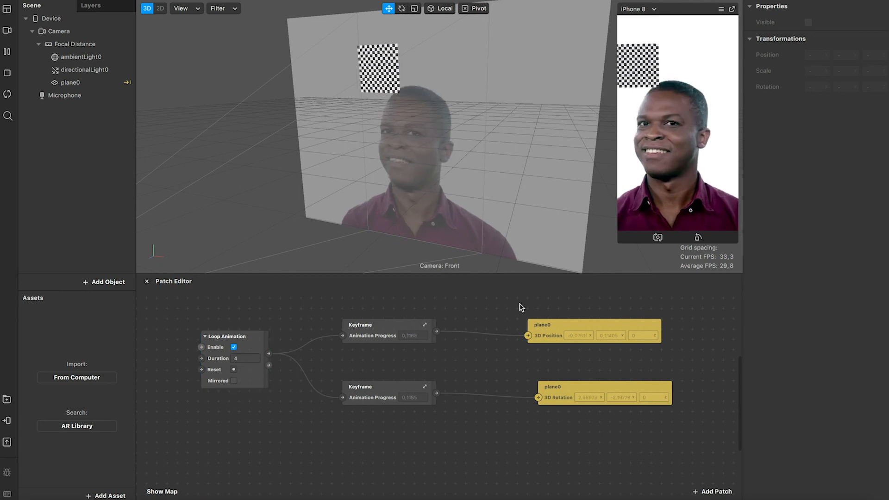
{"action": "left_click", "coordinate": [551, 387]}
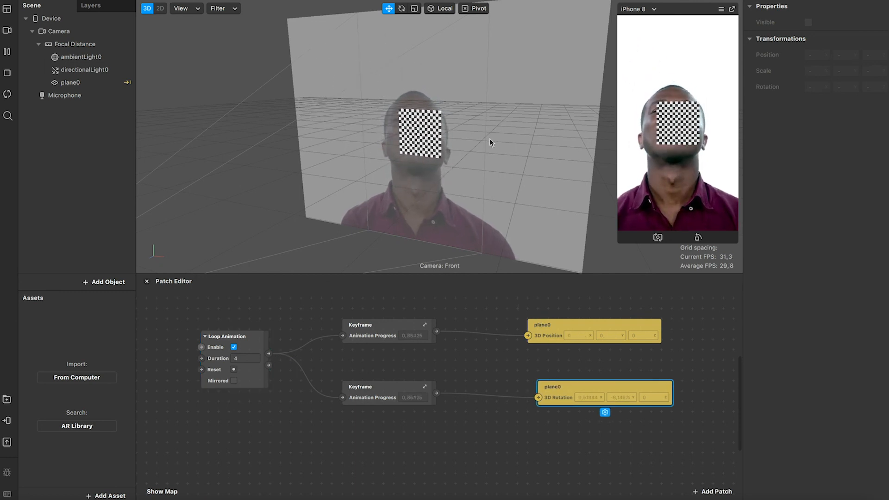
{"action": "left_click", "coordinate": [563, 313]}
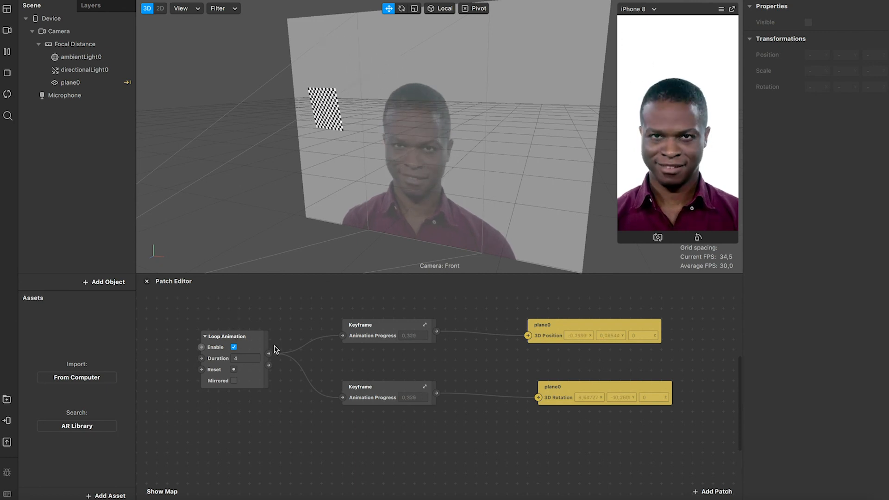
Step: Add an Animation patch above the Loop Animation patch
{"action": "scroll", "coordinate": [245, 317], "scroll_direction": "up", "scroll_amount": 3}
{"action": "scroll", "coordinate": [244, 317], "scroll_direction": "left", "scroll_amount": 2}
{"action": "double_click", "coordinate": [233, 298]}
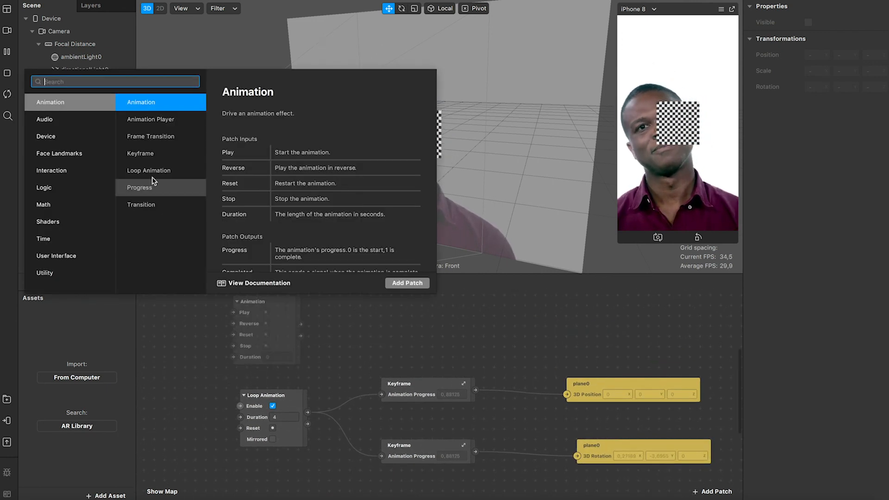
{"action": "left_click", "coordinate": [152, 119]}
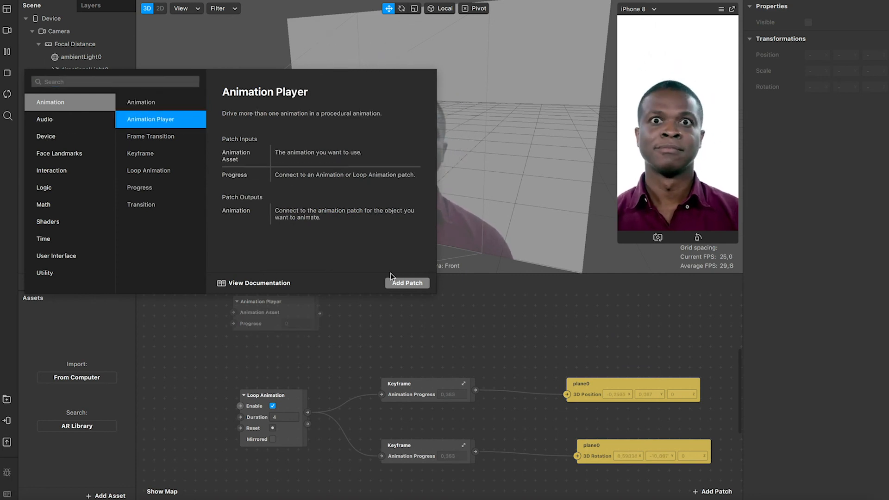
{"action": "left_click", "coordinate": [150, 99]}
{"action": "left_click", "coordinate": [400, 279]}
Step: Add a Screen Tap patch and connect its Gesture State output to the Animation patch's Play input
{"action": "scroll", "coordinate": [212, 341], "scroll_direction": "left", "scroll_amount": 5}
{"action": "double_click", "coordinate": [210, 341]}
{"action": "type", "text": "scre"}
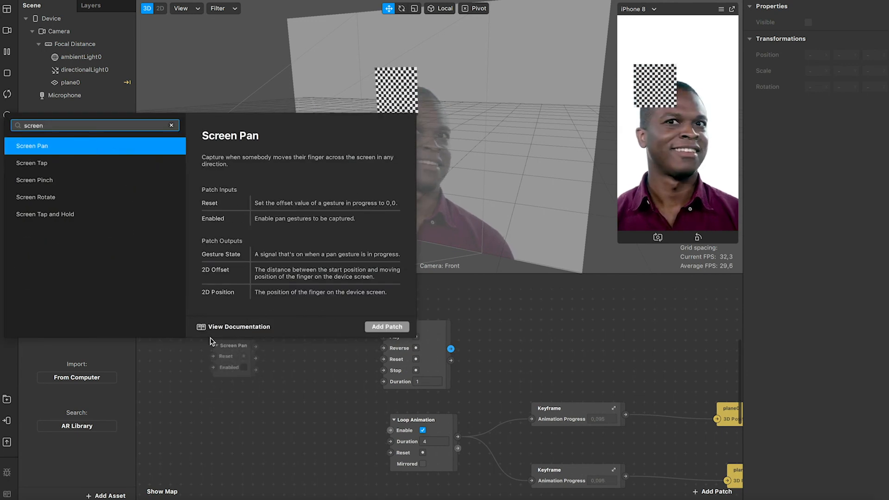
{"action": "type", "text": "en"}
{"action": "key", "text": "Down"}
{"action": "key", "text": "Return"}
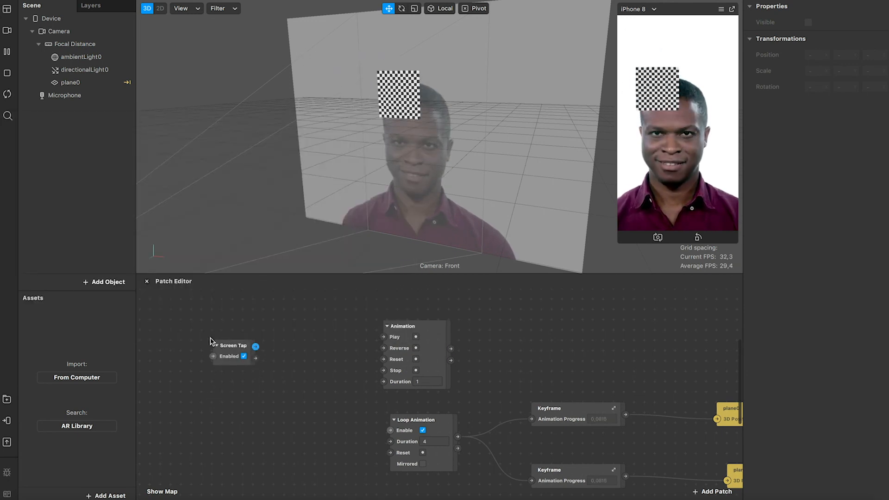
{"action": "left_click_drag", "start_coordinate": [255, 347], "coordinate": [372, 345]}
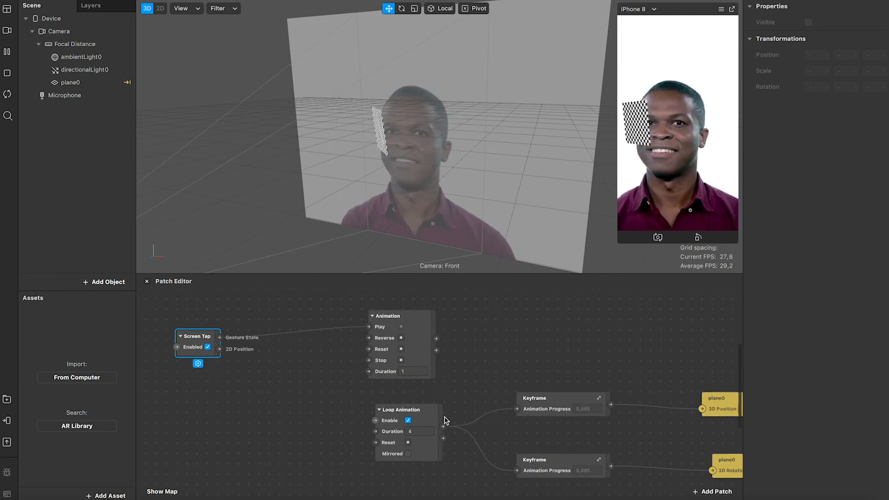
Step: Connect the Animation patch's Progress to both Keyframe patches in place of Loop Animation, and move the Loop Animation patch aside
{"action": "right_click", "coordinate": [441, 417]}
{"action": "left_click_drag", "start_coordinate": [436, 339], "coordinate": [505, 420]}
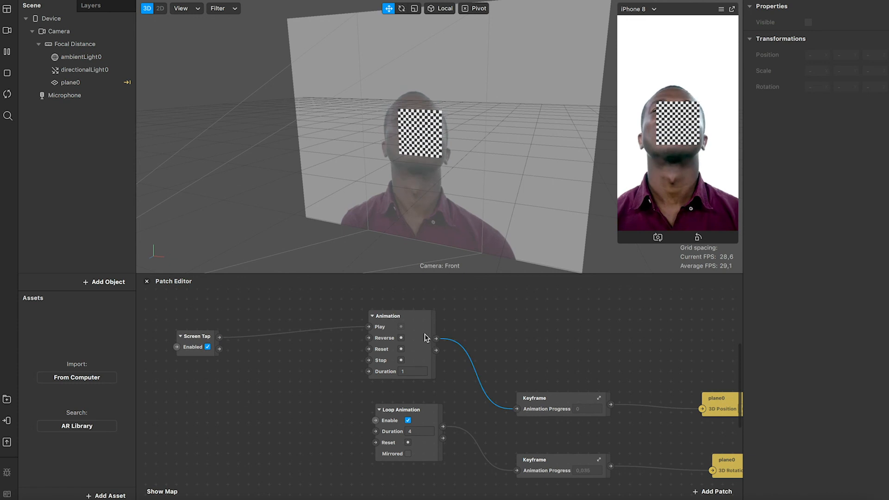
{"action": "left_click_drag", "start_coordinate": [423, 414], "coordinate": [389, 413]}
{"action": "scroll", "coordinate": [402, 414], "scroll_direction": "right", "scroll_amount": 3}
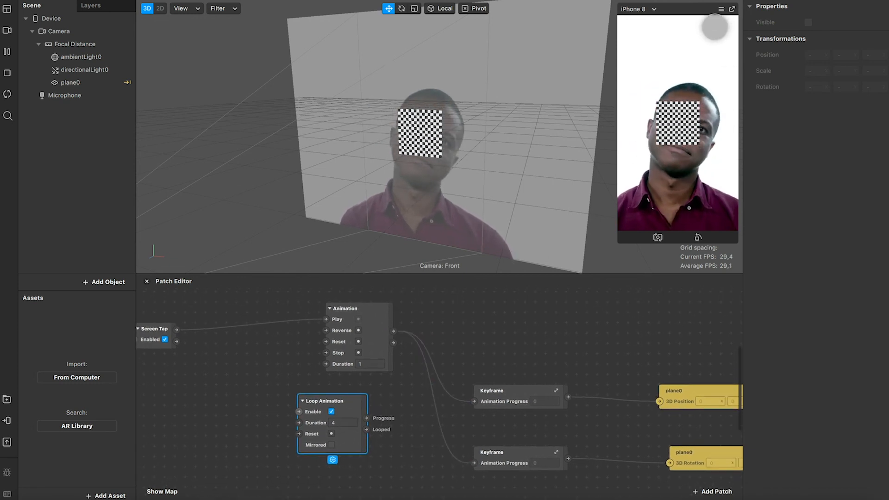
Step: Test the tap-triggered animation by tapping the simulated iPhone 8 screen
{"action": "left_click", "coordinate": [721, 9]}
{"action": "left_click", "coordinate": [729, 29]}
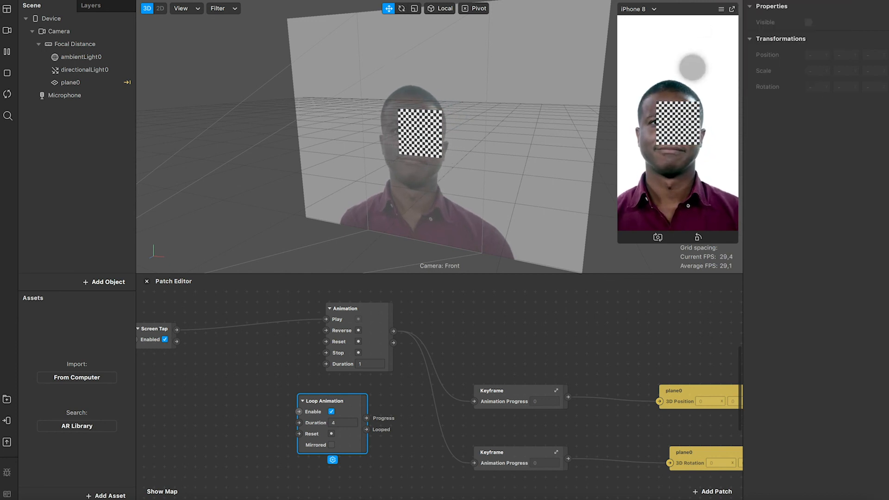
{"action": "left_click", "coordinate": [698, 77]}
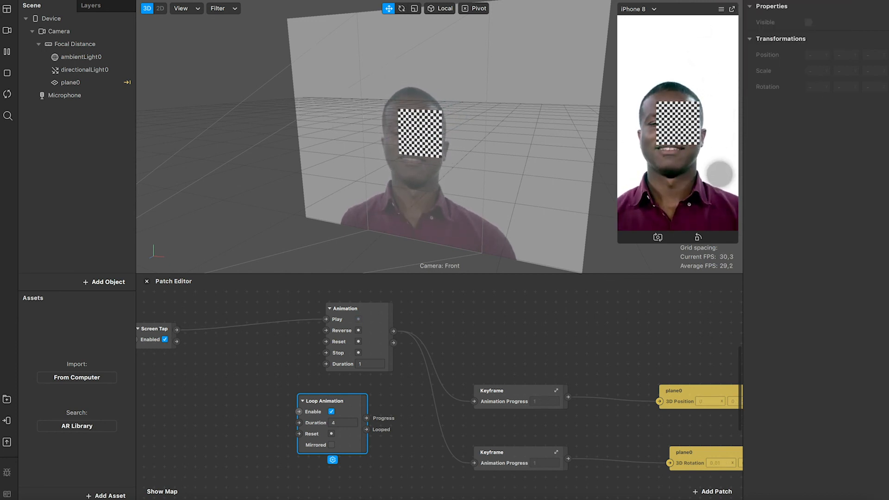
Step: Delete all patches from the patch graph
{"action": "scroll", "coordinate": [482, 360], "scroll_direction": "down", "scroll_amount": 5}
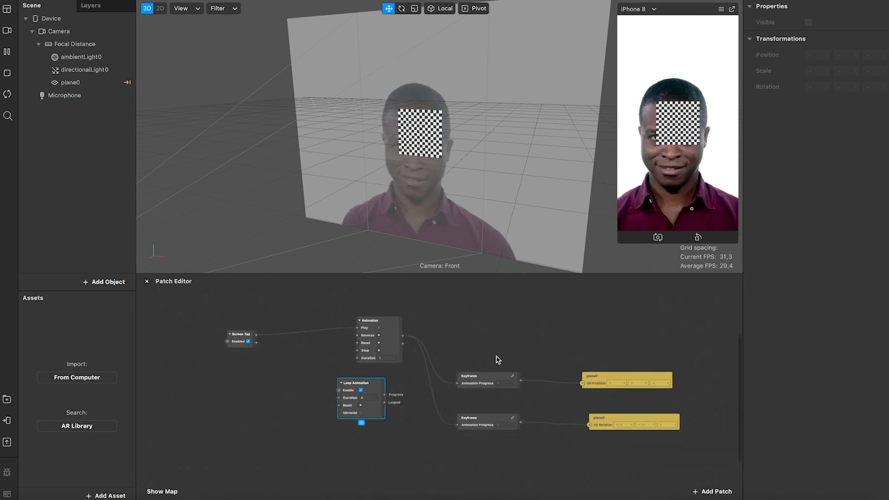
{"action": "scroll", "coordinate": [491, 359], "scroll_direction": "up", "scroll_amount": 3}
{"action": "left_click_drag", "start_coordinate": [181, 306], "coordinate": [642, 470]}
{"action": "key", "text": "Delete"}
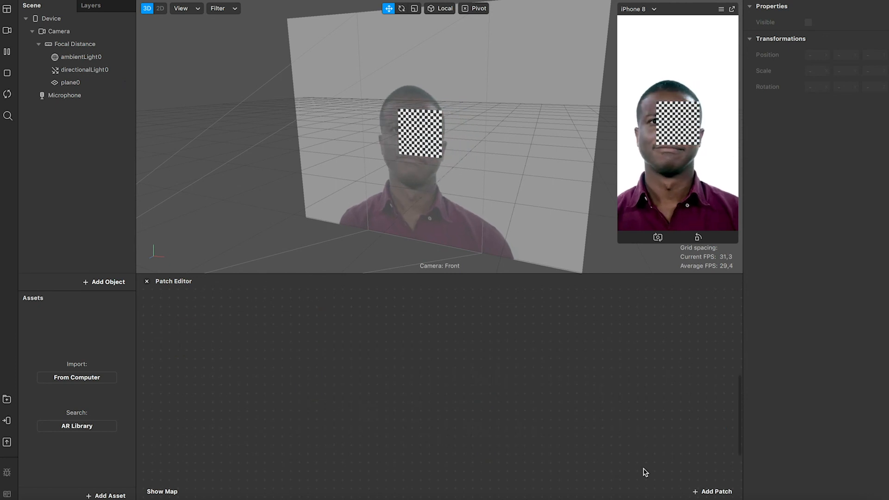